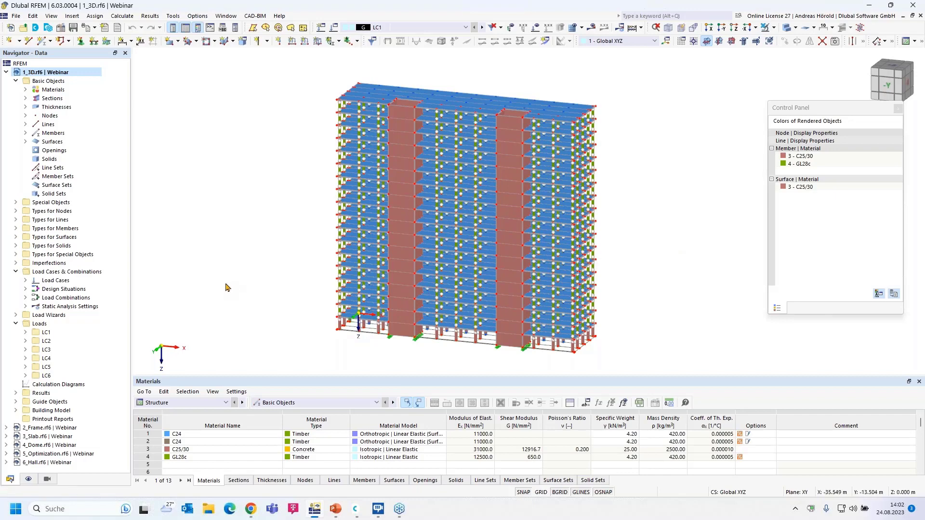
# - Isolate the surfaces with the uniform 200.0 mm thickness using the generated visibilities by surface thickness
pyautogui.click(48, 479)
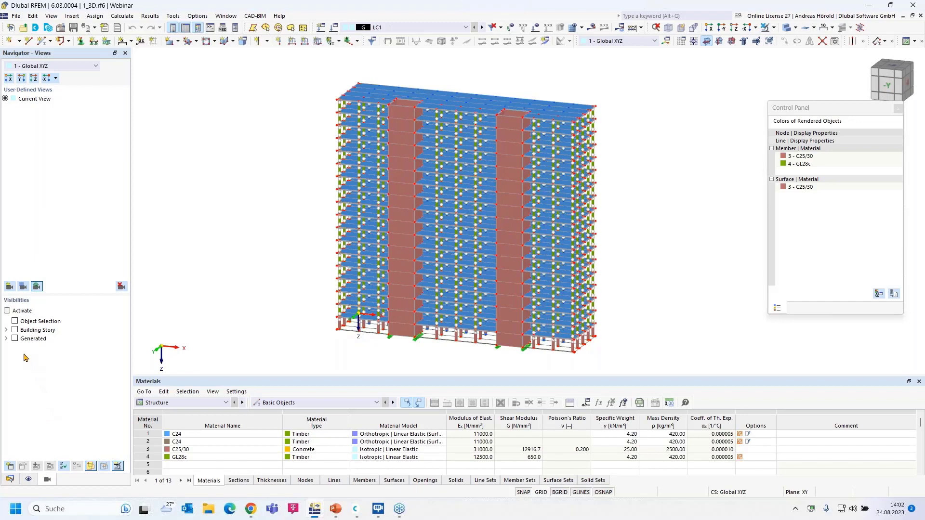
pyautogui.click(7, 340)
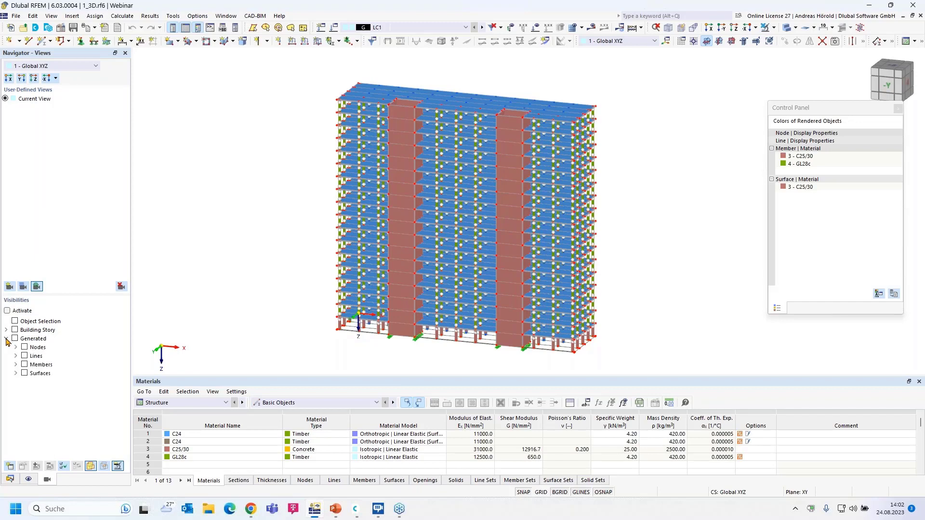
pyautogui.click(16, 373)
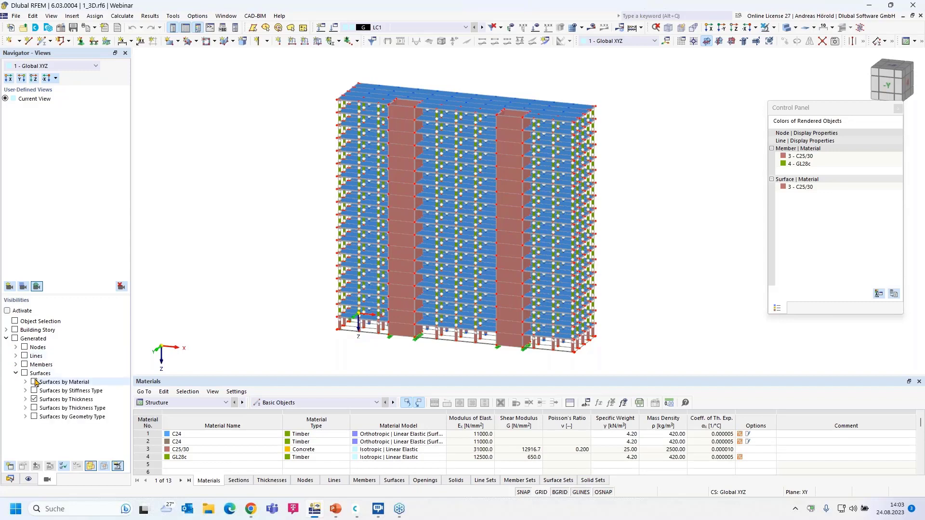
pyautogui.click(26, 399)
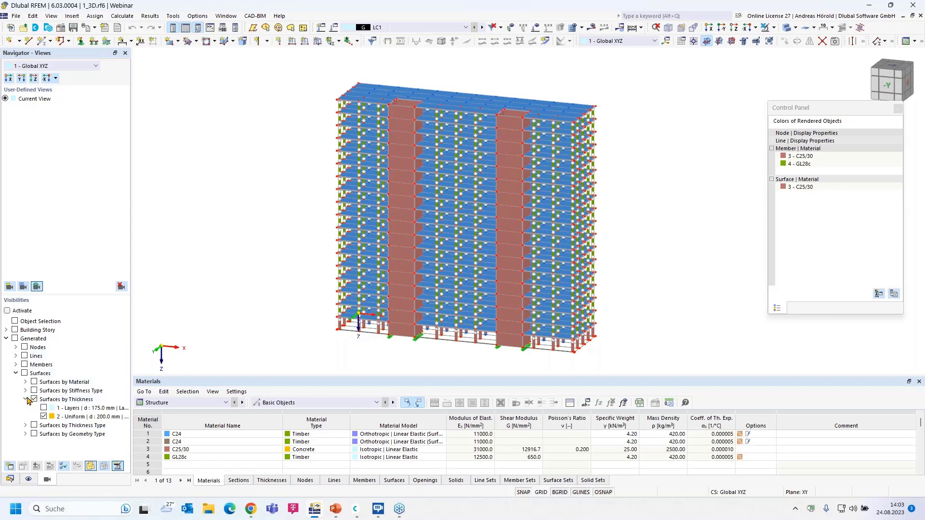
pyautogui.click(44, 416)
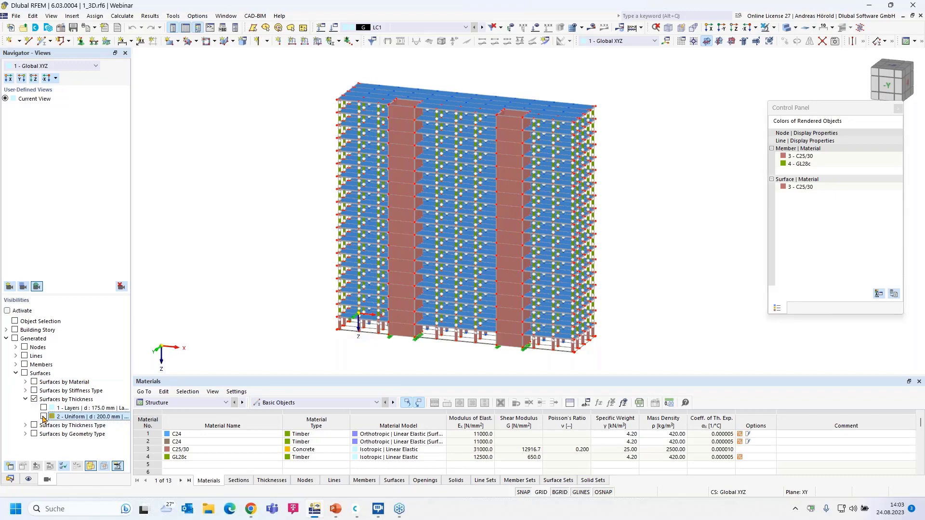
pyautogui.click(44, 417)
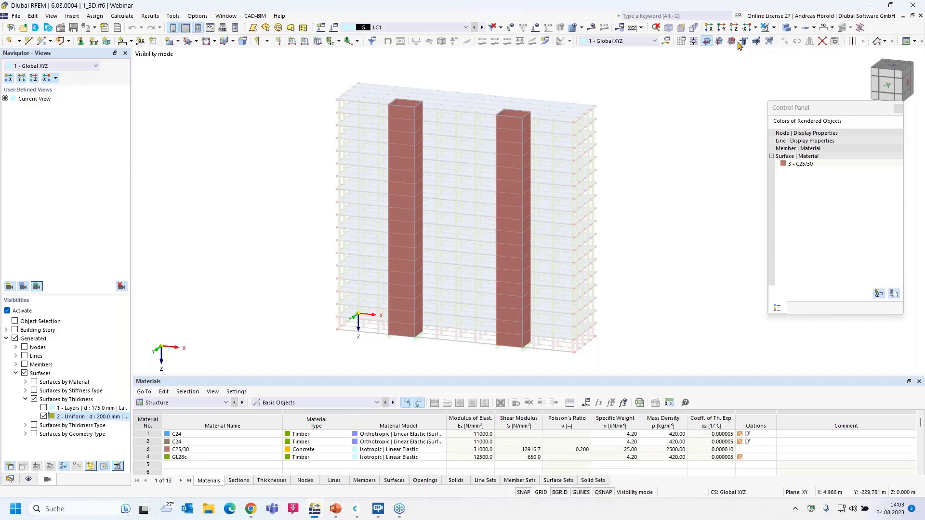
# - Show the reverse visibility of the isolated core walls and return to the previous visibility
pyautogui.click(774, 28)
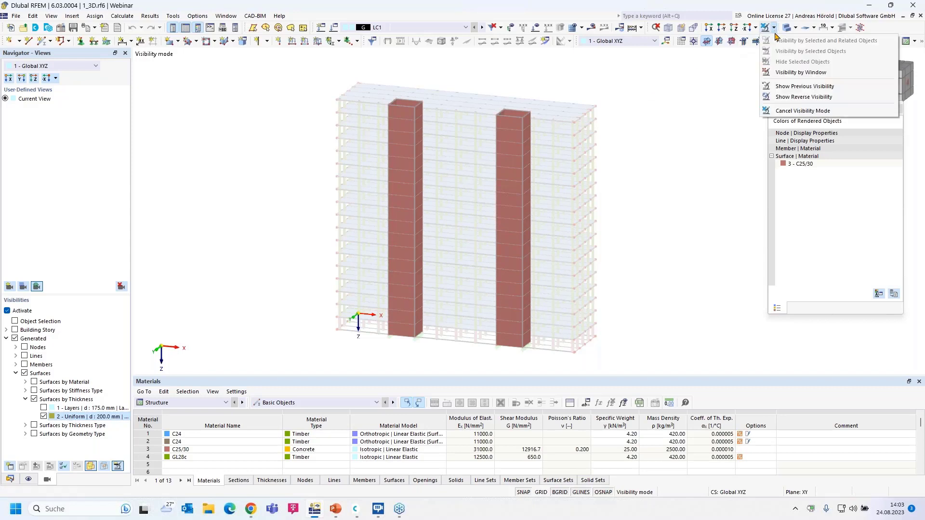
pyautogui.click(811, 98)
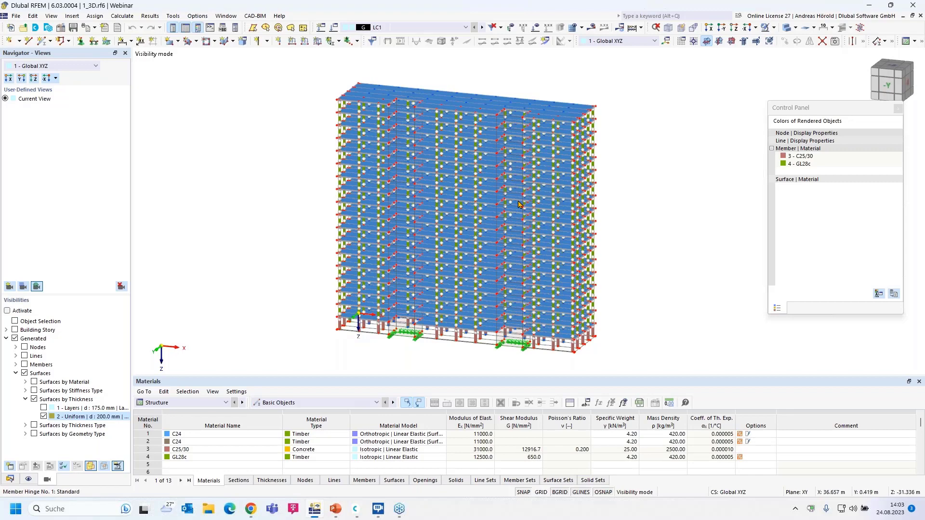
pyautogui.click(774, 27)
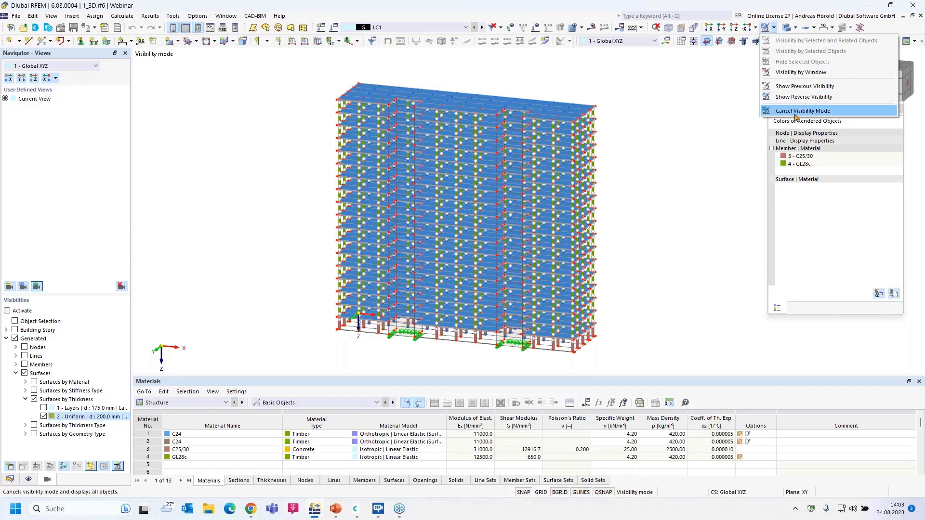
pyautogui.click(794, 88)
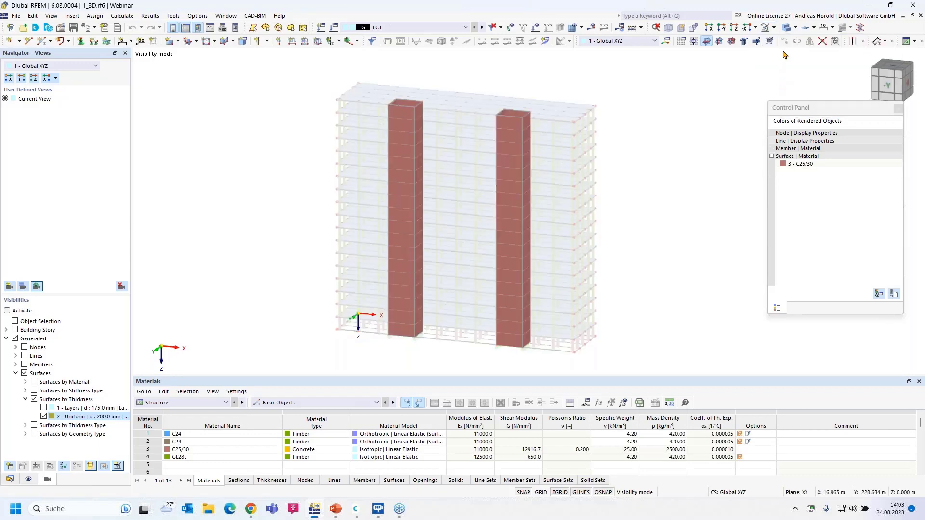
# - Cancel the visibility mode to display the whole building model
pyautogui.click(795, 29)
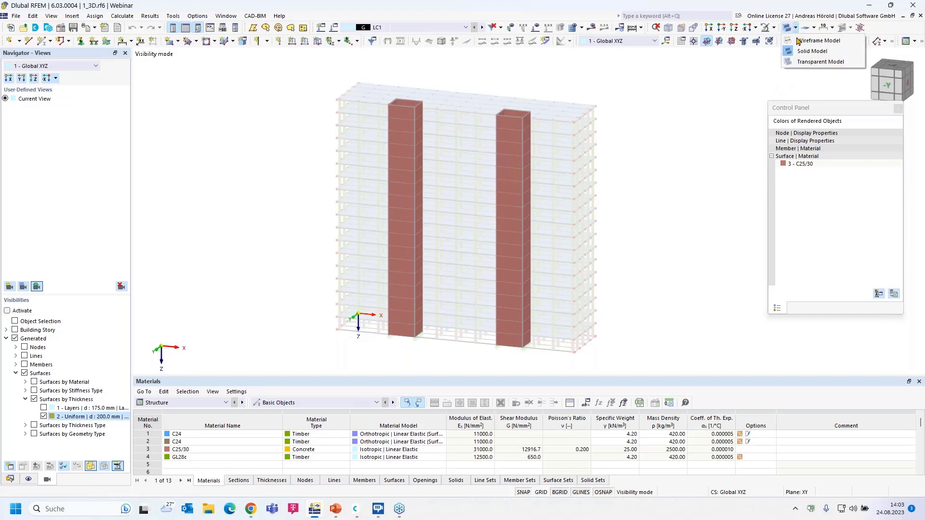
pyautogui.click(776, 28)
pyautogui.click(776, 28)
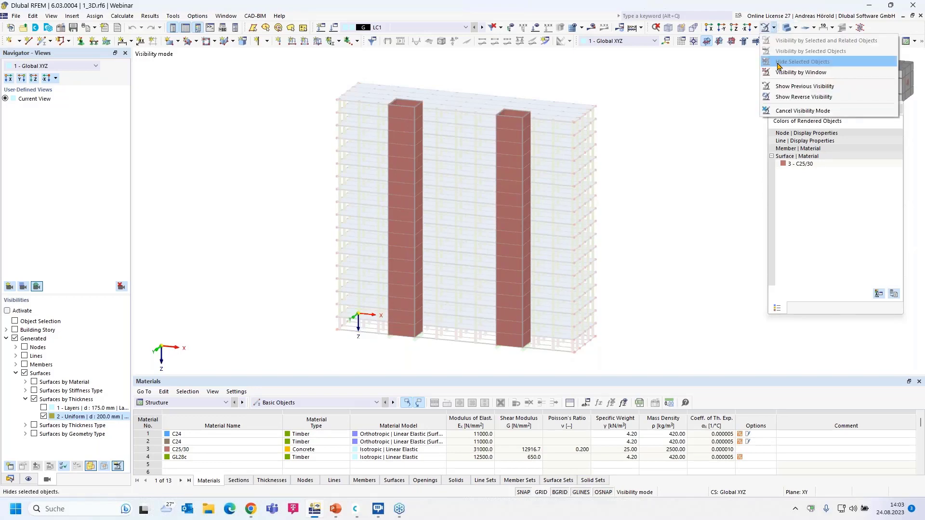
pyautogui.click(800, 108)
# - Isolate the building's top two storeys with their related objects in the front view and reverse the visibility
pyautogui.keyDown('ctrl'); pyautogui.moveTo(660, 236); pyautogui.dragTo(689, 202, button='middle'); pyautogui.keyUp('ctrl')
pyautogui.moveTo(609, 77); pyautogui.dragTo(305, 122)
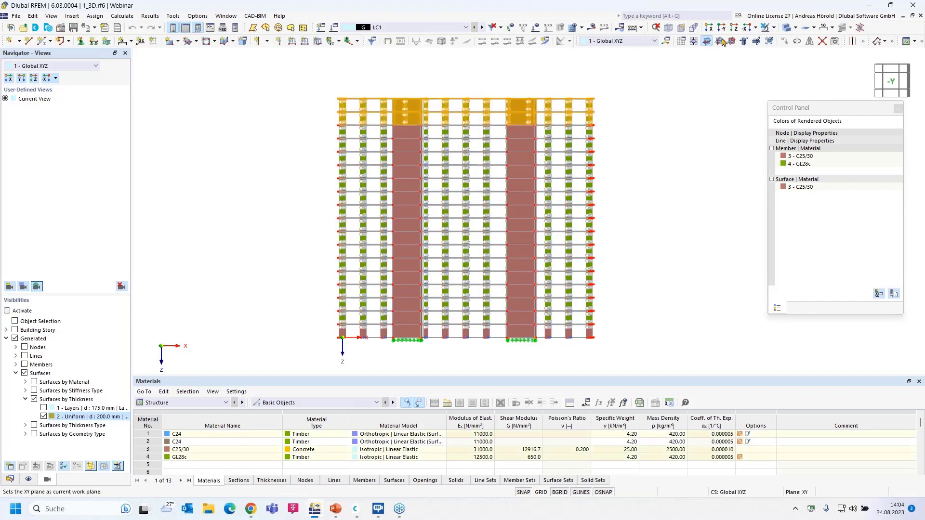
pyautogui.click(773, 28)
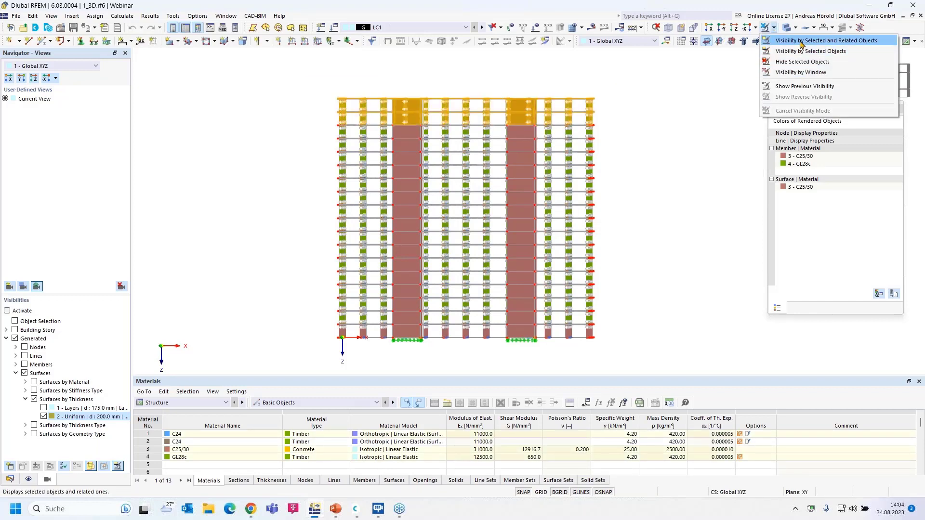
pyautogui.click(800, 41)
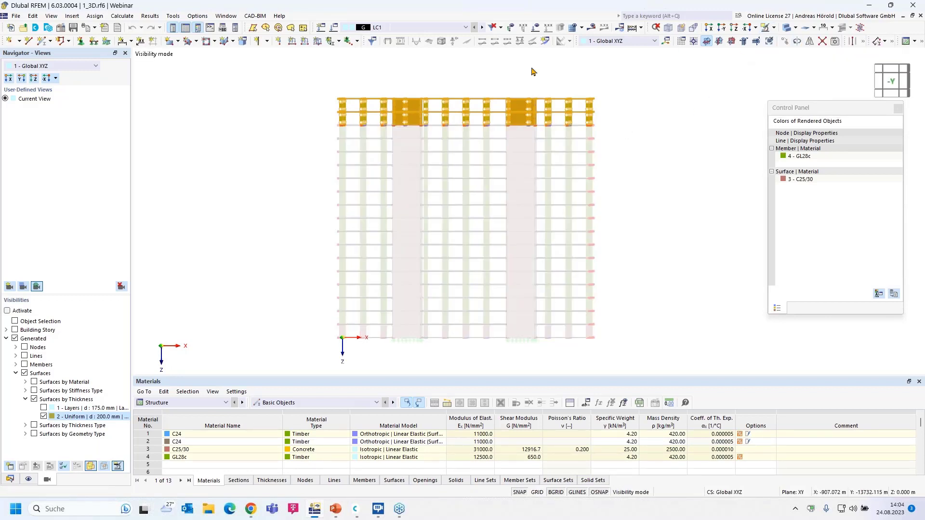
pyautogui.click(775, 28)
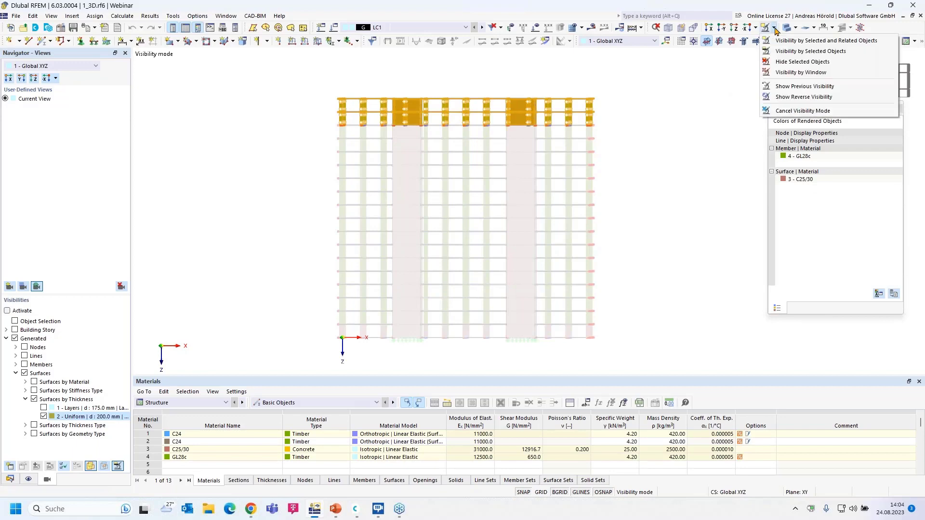
pyautogui.click(796, 97)
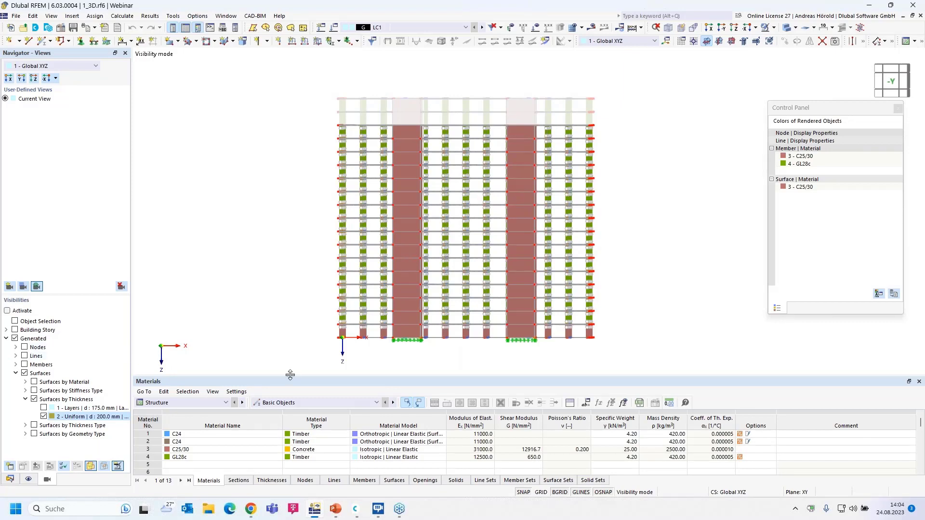
# - Try to start TeamViewer Quick Support and dismiss its message
pyautogui.click(280, 19)
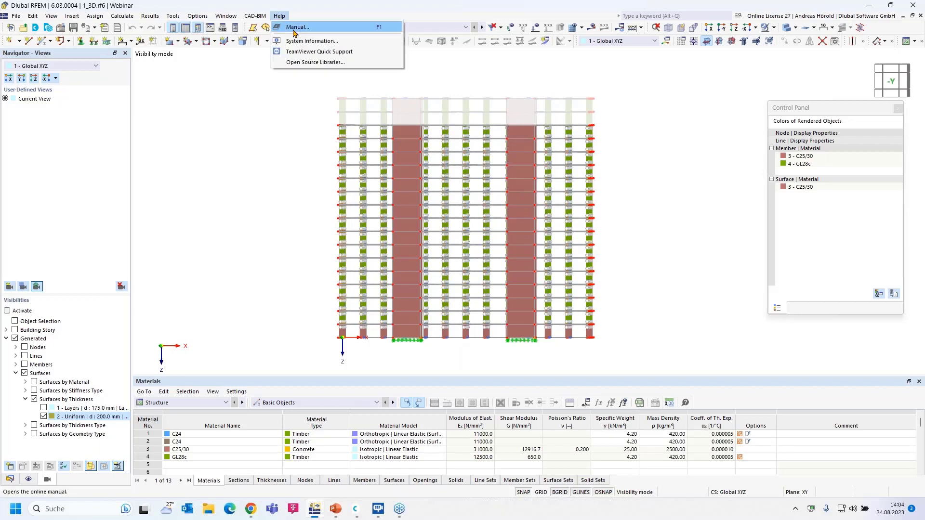
pyautogui.click(351, 52)
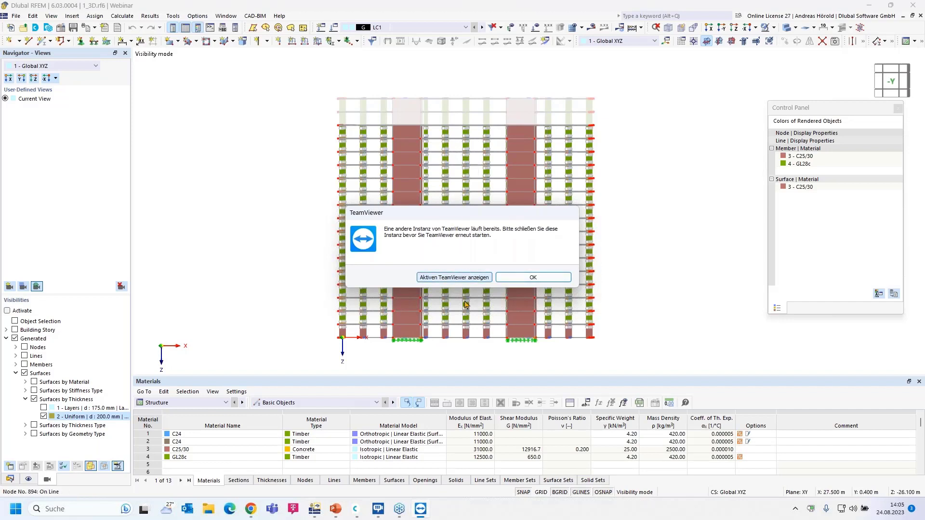
pyautogui.click(530, 276)
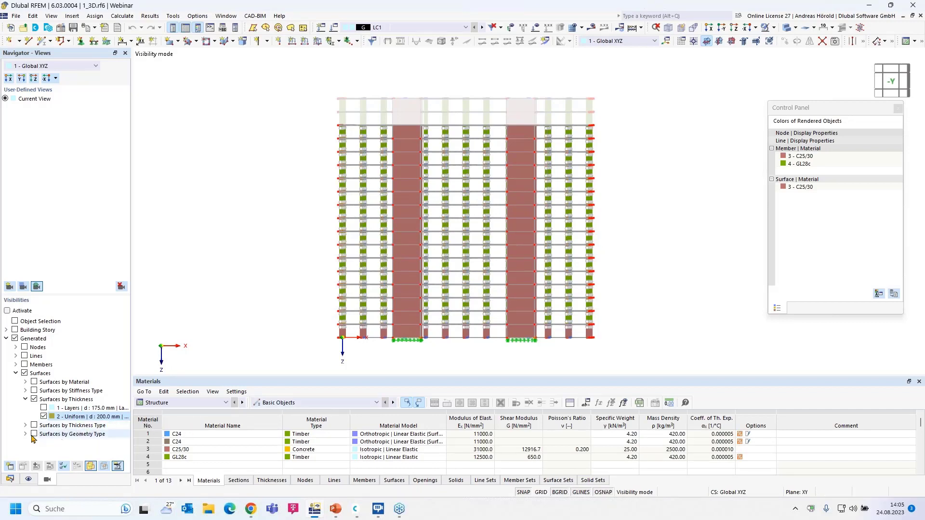
# - Collapse the 1_3D.rf6 model's data tree and switch to the 2_Frame.rf6 model
pyautogui.click(9, 479)
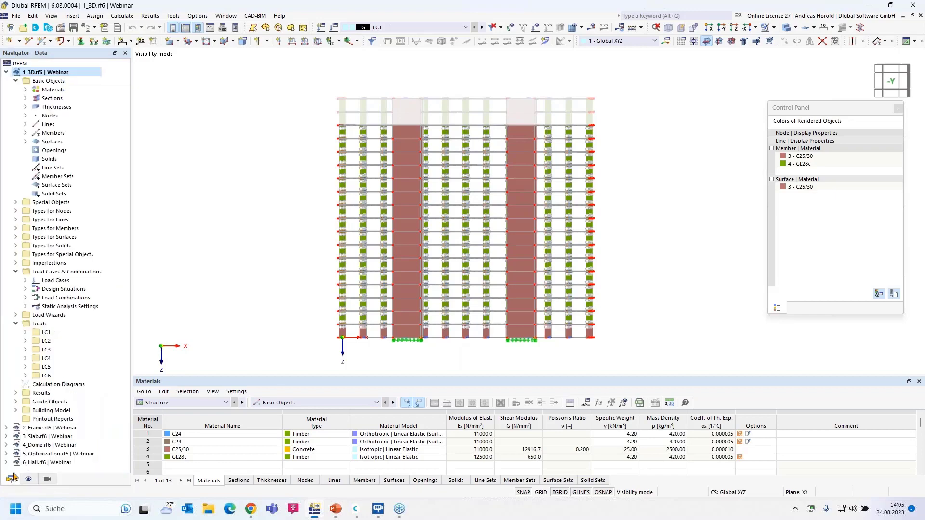
pyautogui.click(6, 72)
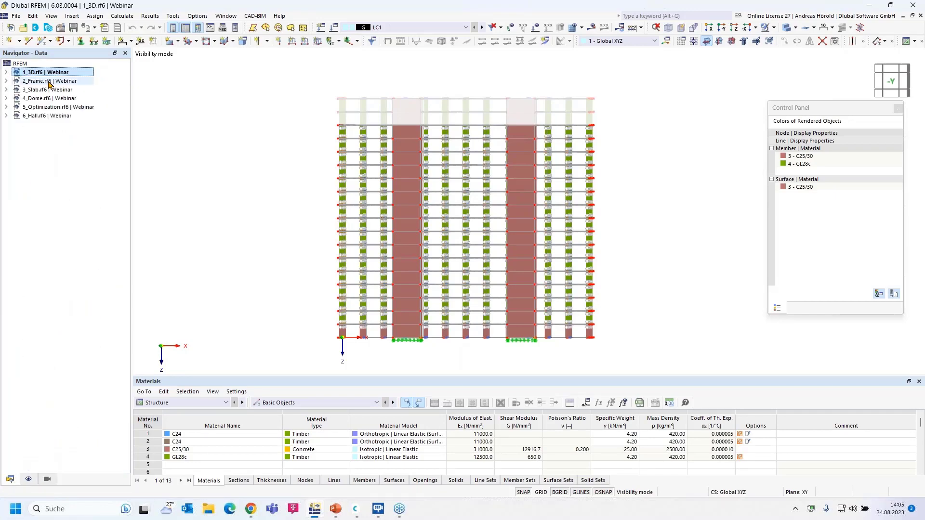
pyautogui.click(50, 81)
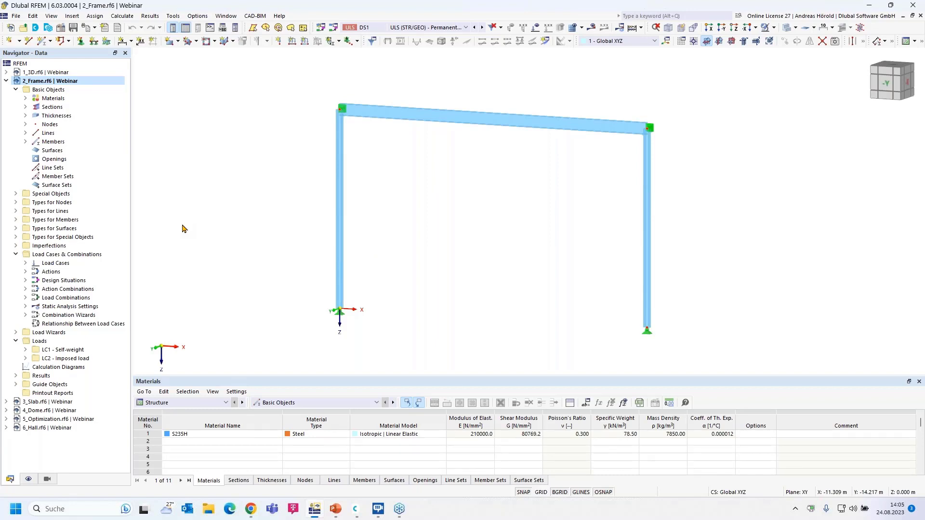
# - Generate surfaces from the frame's horizontal beam member and undo the generation
pyautogui.scroll(2, 494, 156)
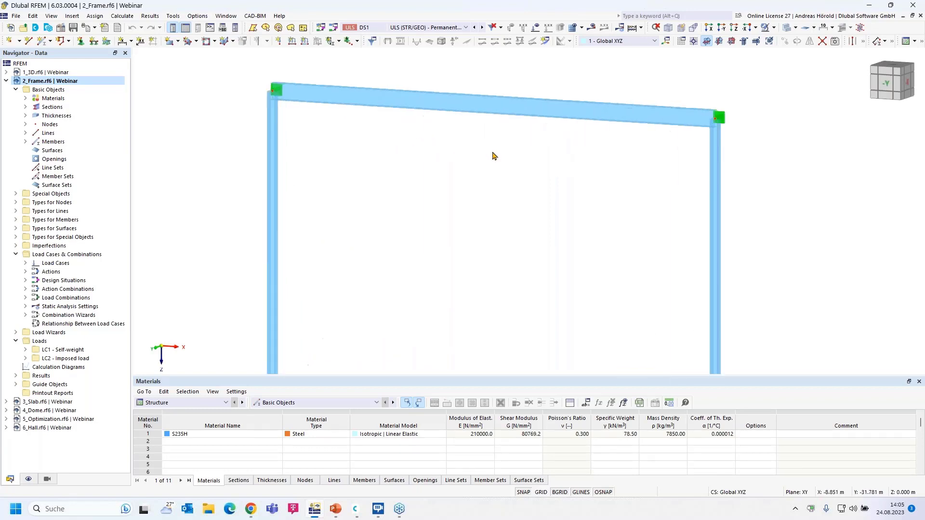
pyautogui.scroll(2, 492, 162)
pyautogui.scroll(-1, 496, 217)
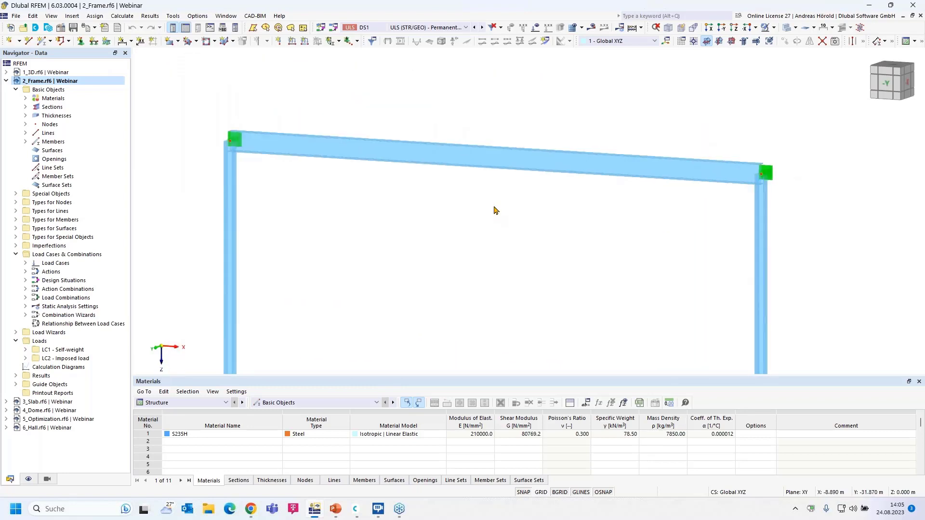
pyautogui.rightClick(465, 164)
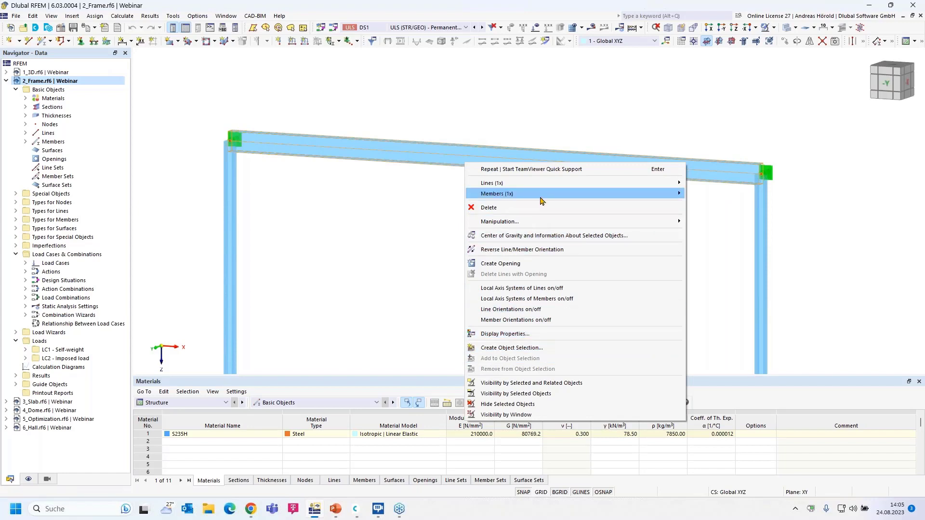
pyautogui.moveTo(540, 197)
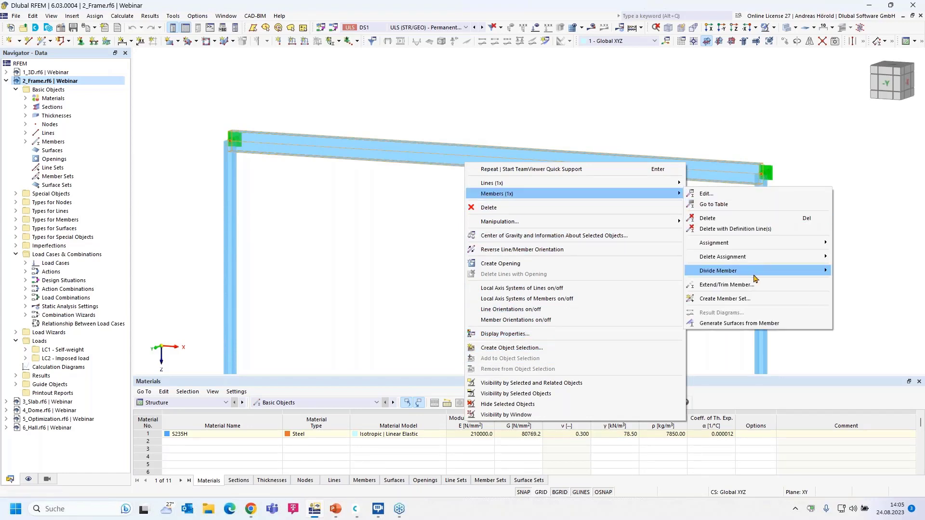
pyautogui.moveTo(757, 274)
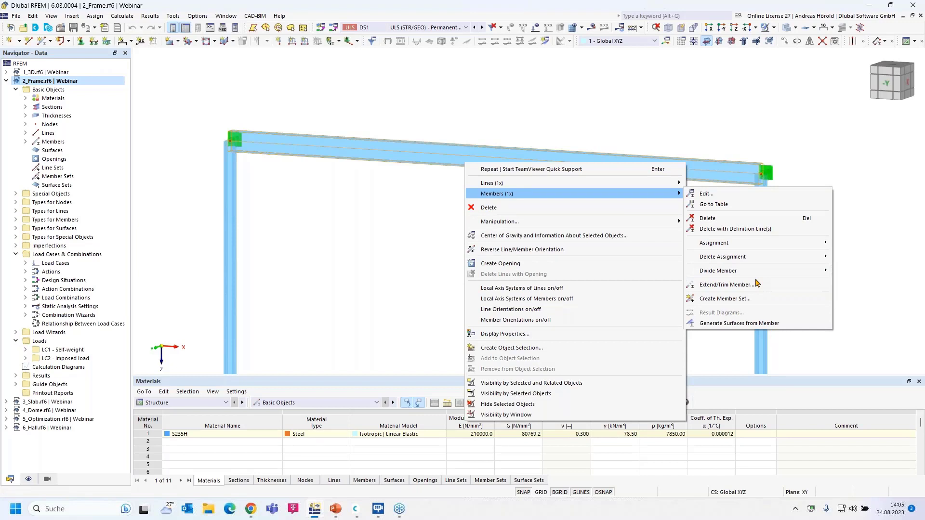
pyautogui.click(783, 325)
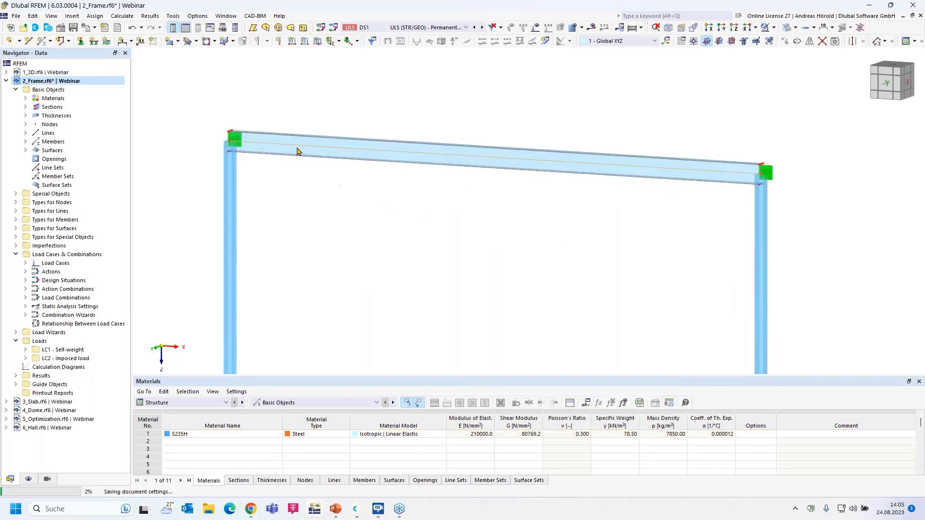
pyautogui.click(138, 31)
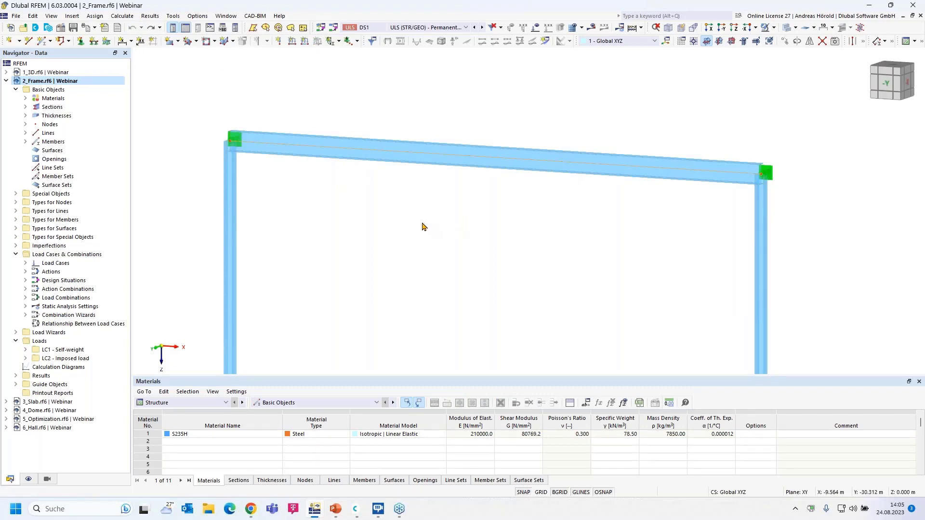
# - Edit the frame's horizontal beam and set its member type to Surface Model
pyautogui.rightClick(412, 159)
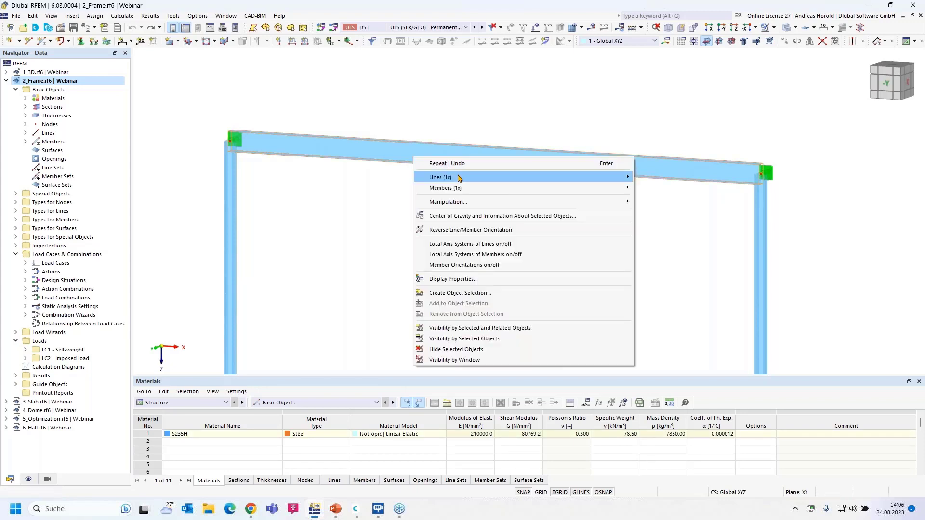
pyautogui.moveTo(462, 188)
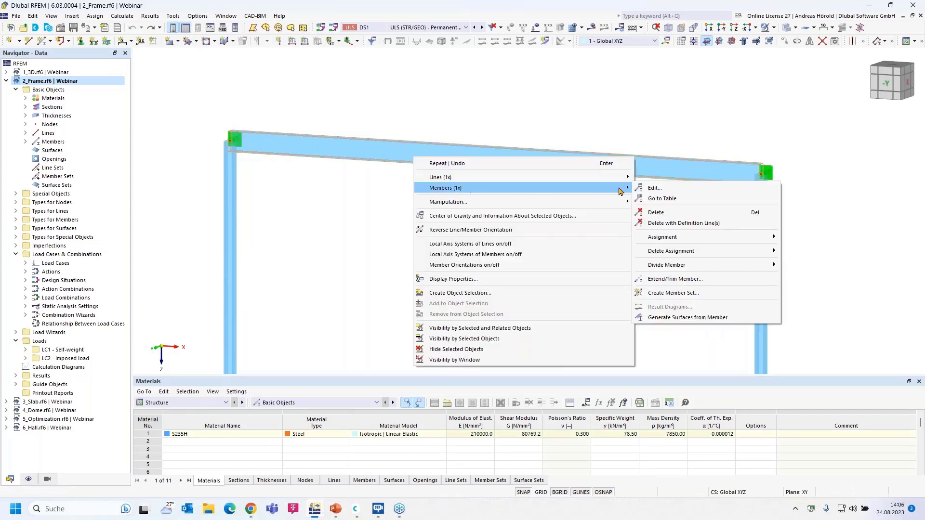
pyautogui.click(655, 189)
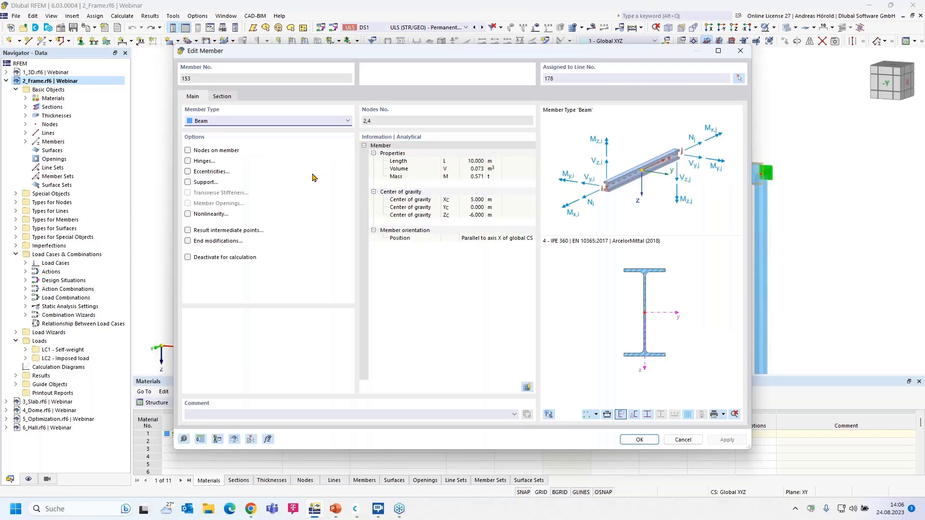
pyautogui.click(295, 122)
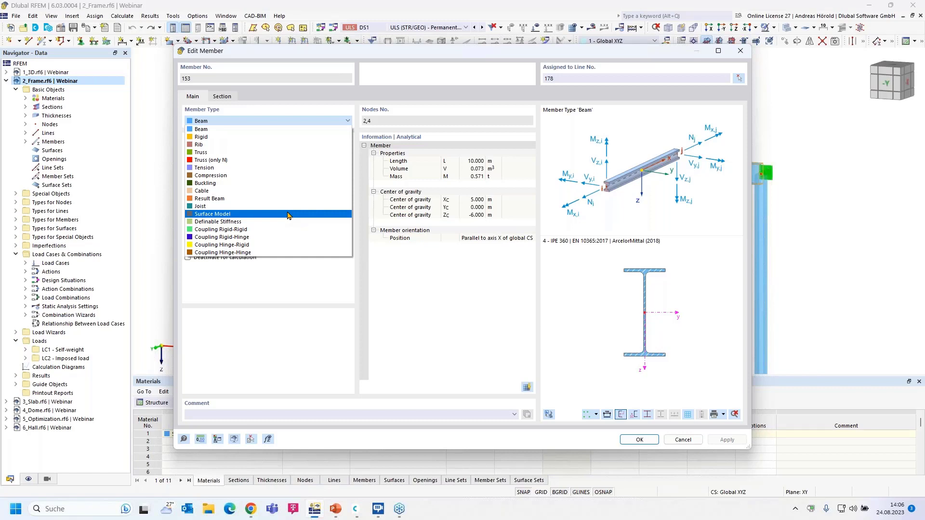
pyautogui.click(288, 214)
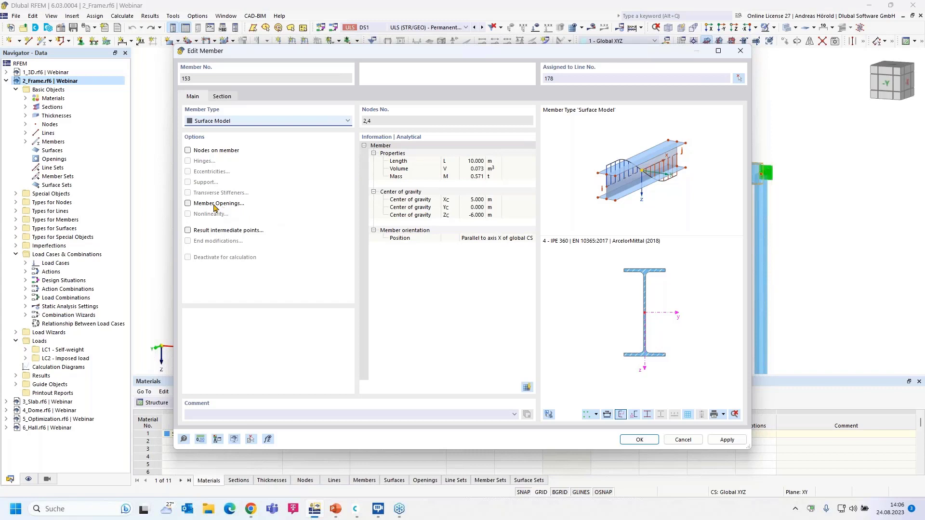
# - Enable member openings for the beam and create a new member openings definition with a rectangle opening
pyautogui.click(188, 204)
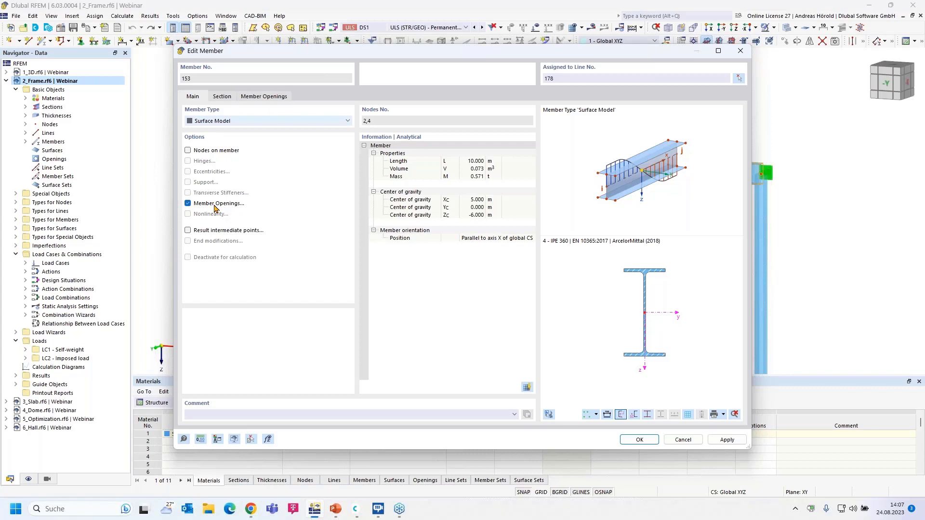
pyautogui.click(263, 97)
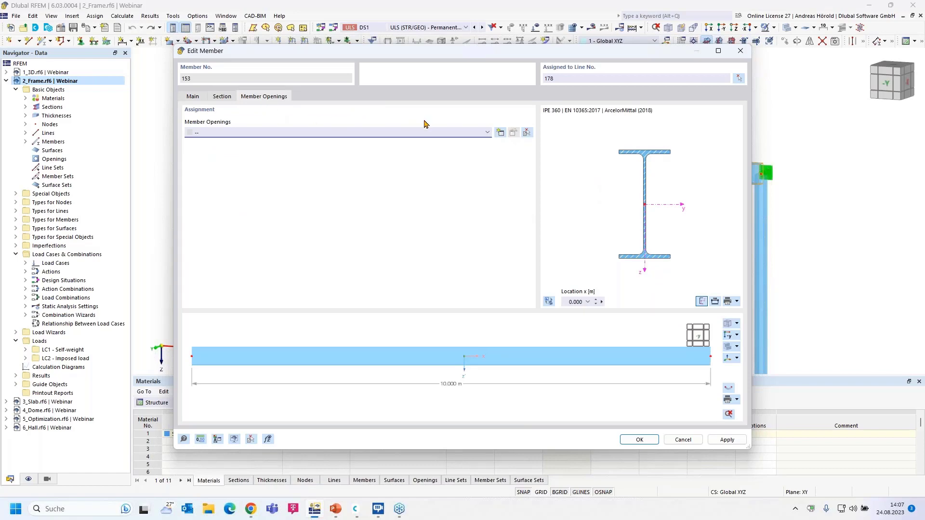
pyautogui.click(500, 133)
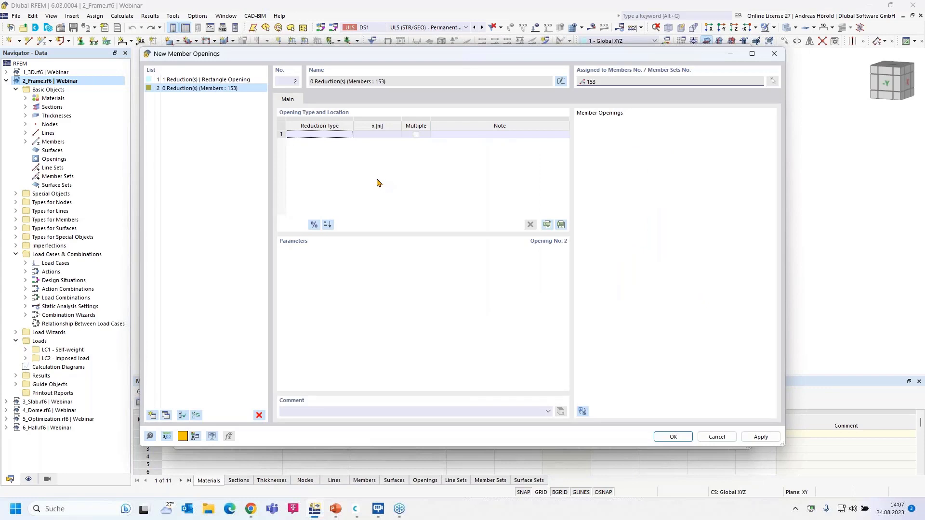
pyautogui.click(335, 135)
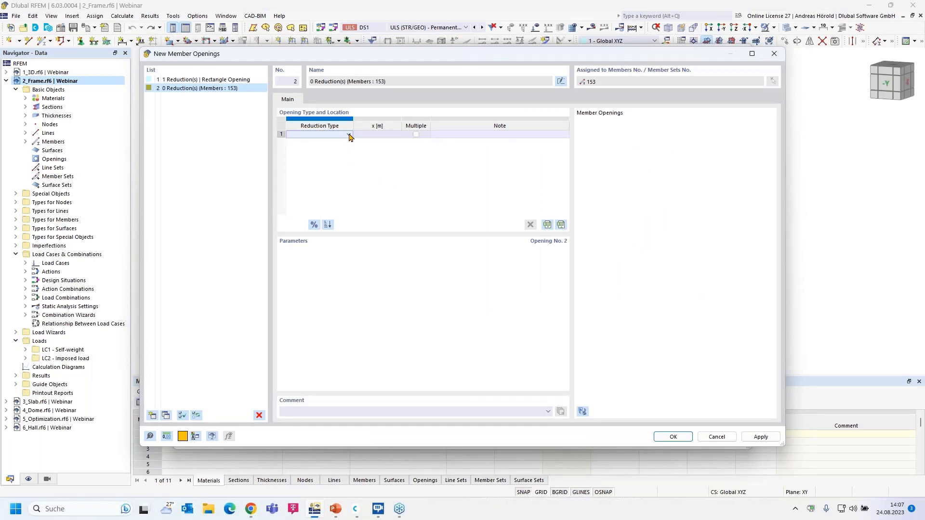
pyautogui.click(348, 136)
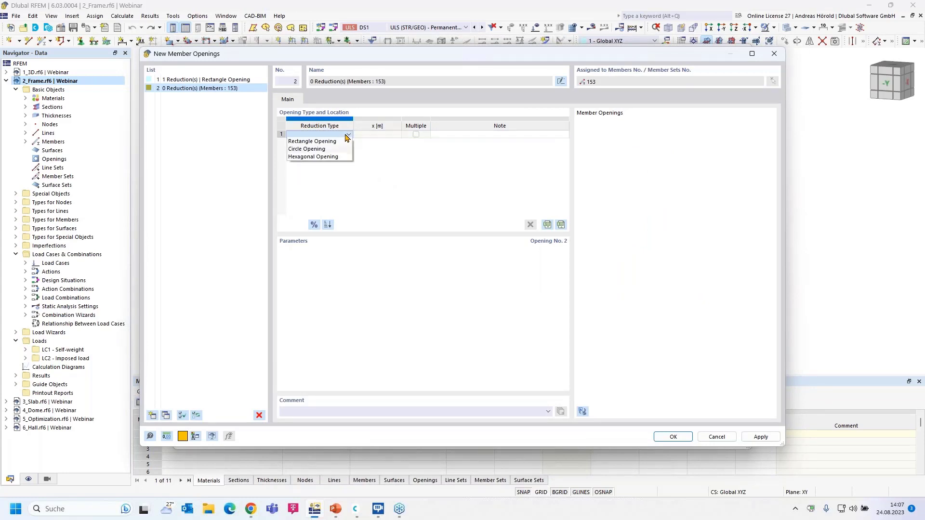
pyautogui.click(335, 142)
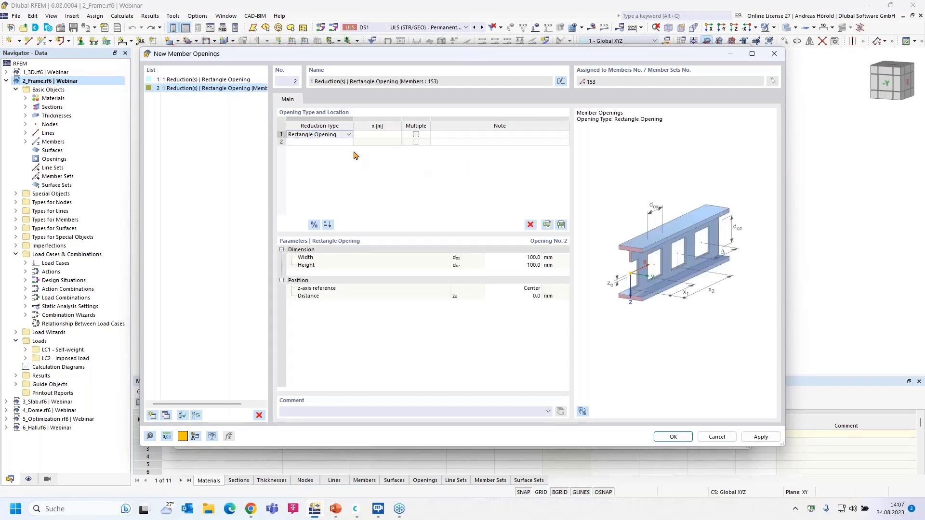
# - Try the Circle Opening and Hexagonal Opening reduction types, and return to Rectangle Opening
pyautogui.click(348, 135)
pyautogui.click(338, 151)
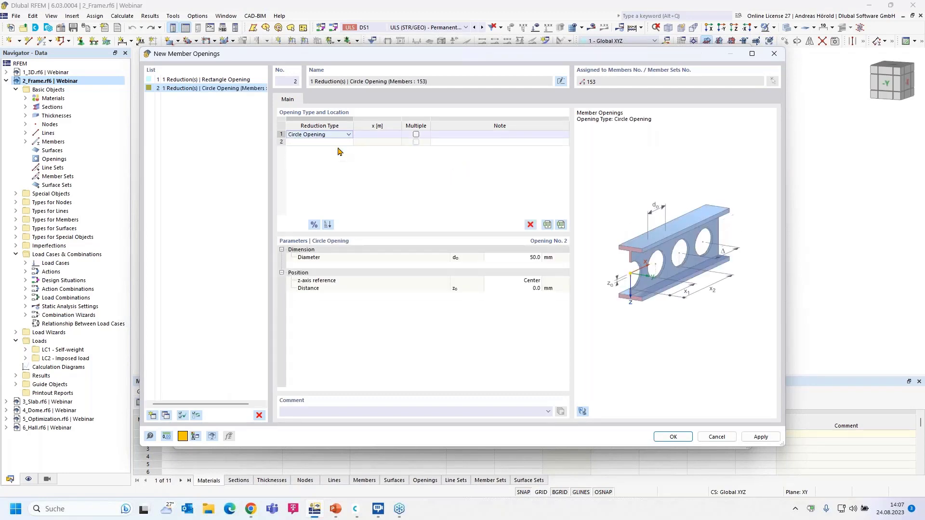
pyautogui.click(348, 135)
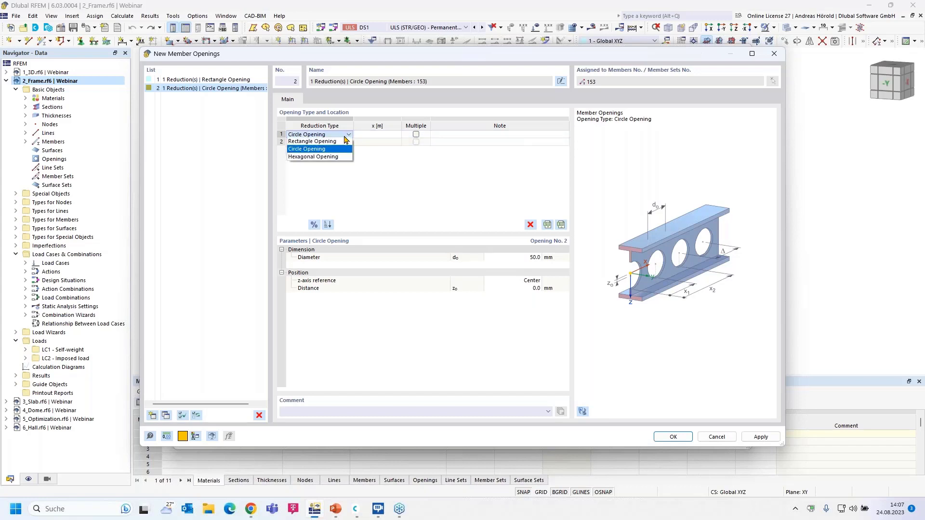
pyautogui.click(328, 157)
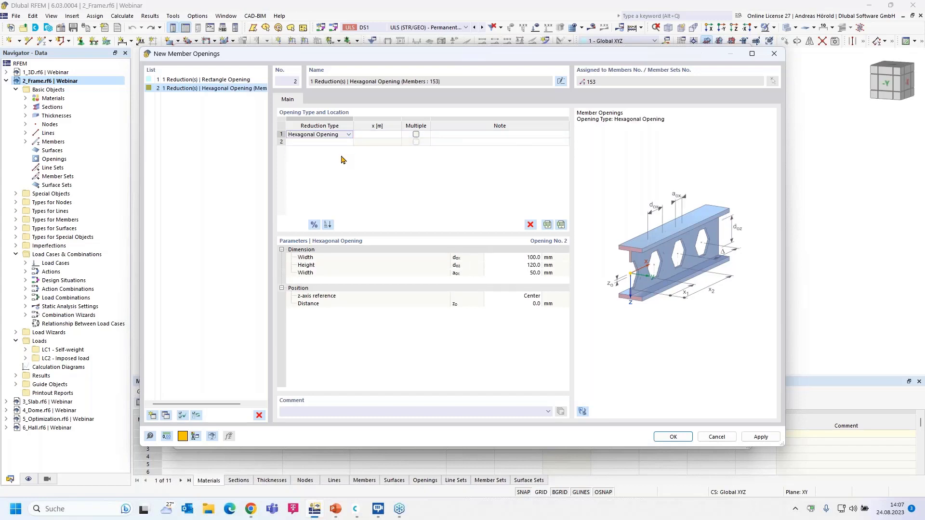
pyautogui.click(348, 134)
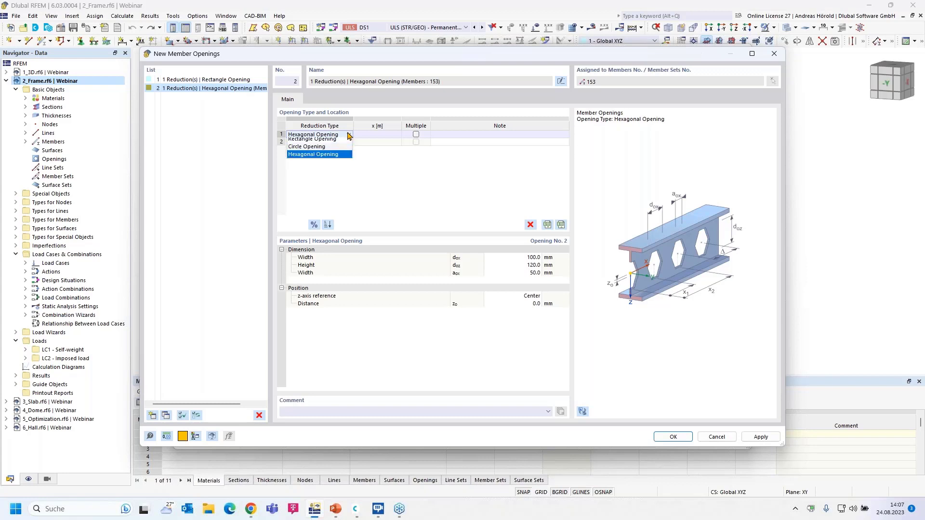
pyautogui.click(332, 142)
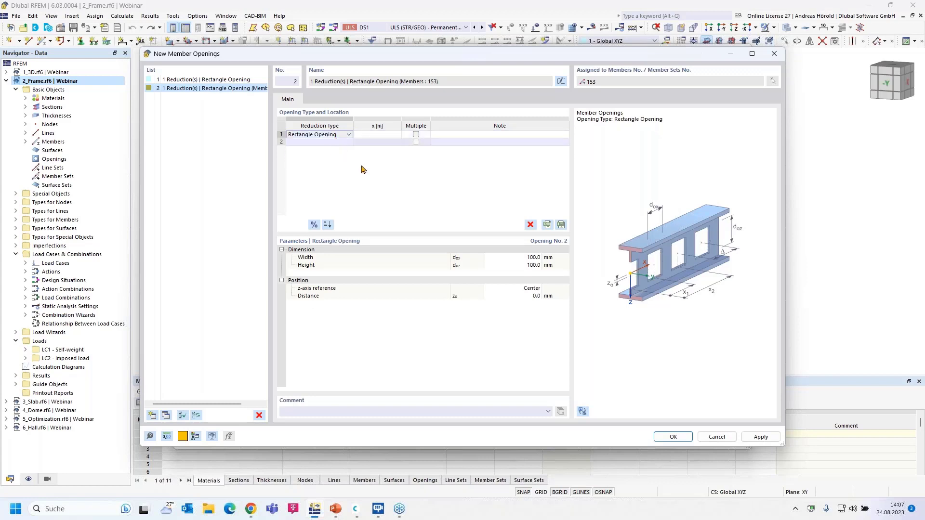
# - Show the beam model in the openings preview and set the rectangle opening's width and height to 200 mm
pyautogui.click(582, 412)
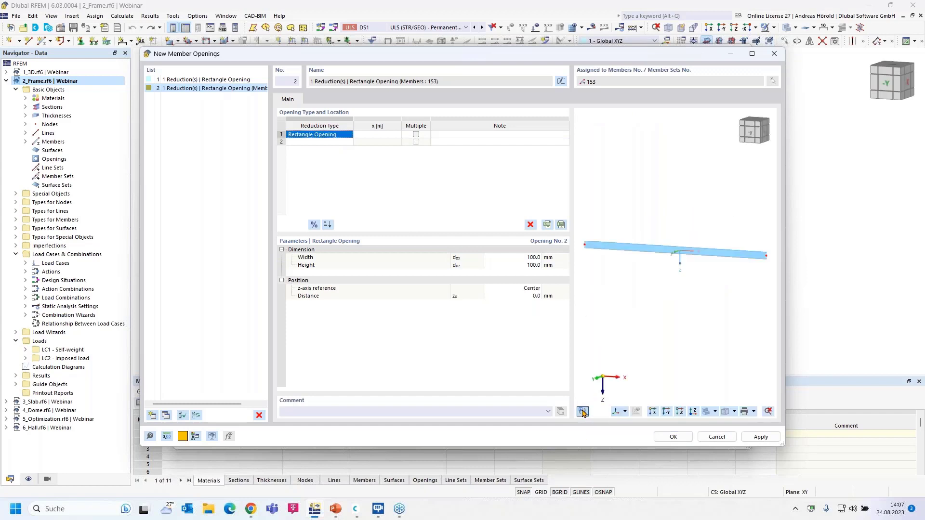
pyautogui.scroll(3, 579, 292)
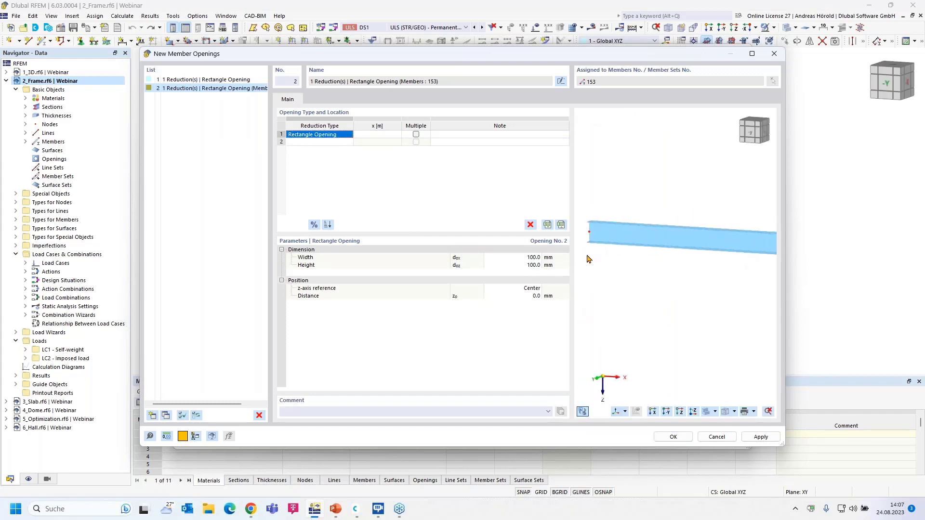
pyautogui.click(525, 257)
pyautogui.write('200')
pyautogui.press('Tab')
pyautogui.write('2')
pyautogui.click(623, 281)
# - Set the opening's z-direction distance to 1000 mm with the z-axis reference at Center
pyautogui.click(528, 297)
pyautogui.click(529, 297)
pyautogui.write('1000')
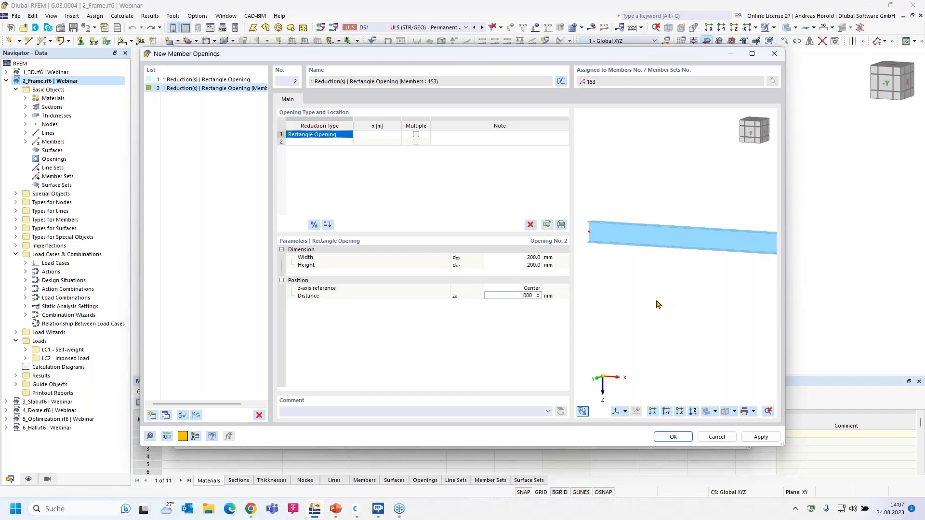
pyautogui.press('Return')
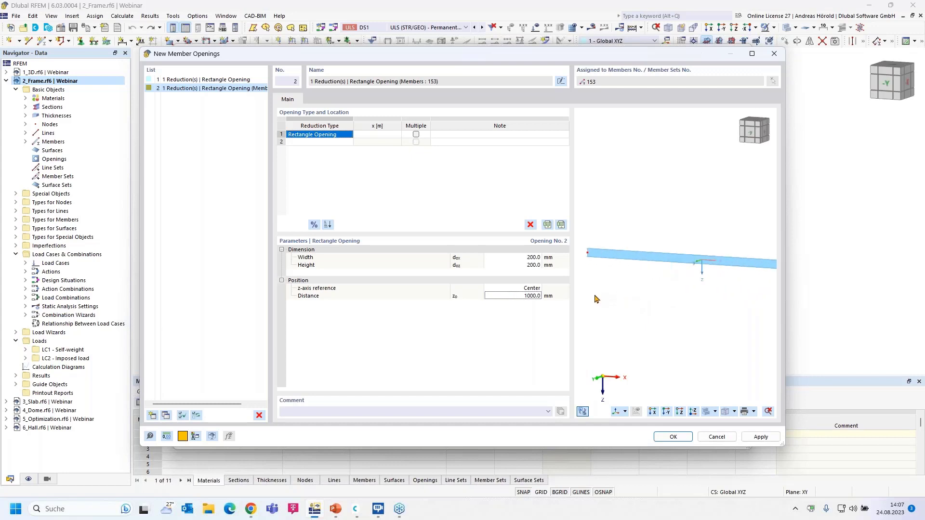
pyautogui.click(537, 291)
pyautogui.click(538, 289)
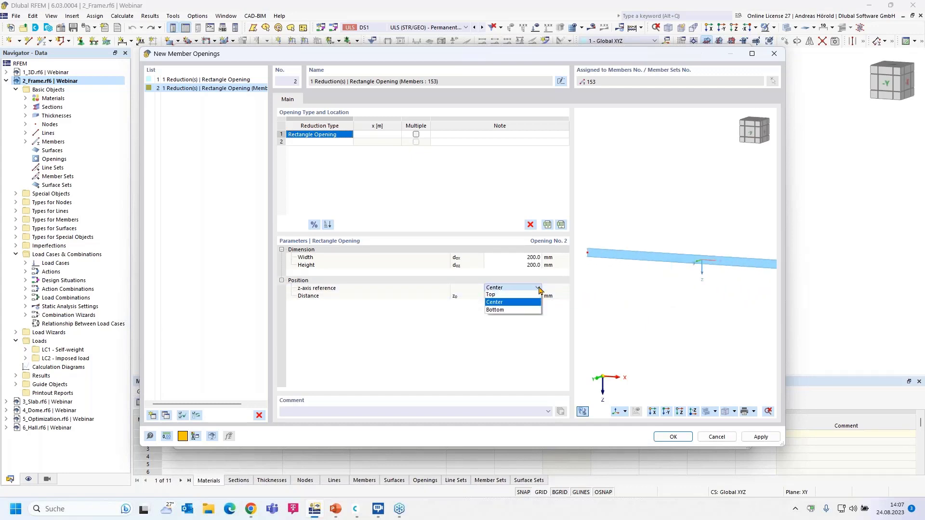
pyautogui.click(512, 303)
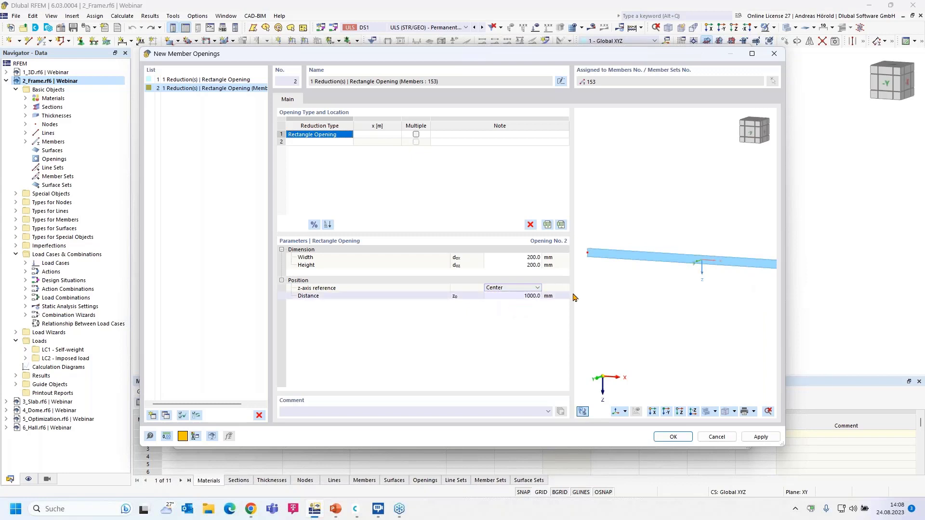
# - Set the rectangle opening's x-location along the beam to 1 m
pyautogui.click(525, 295)
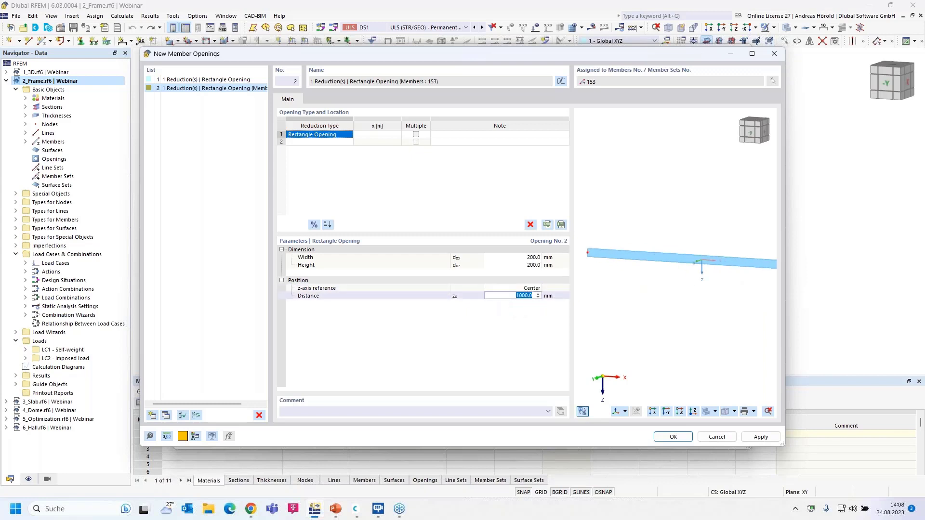
pyautogui.click(384, 134)
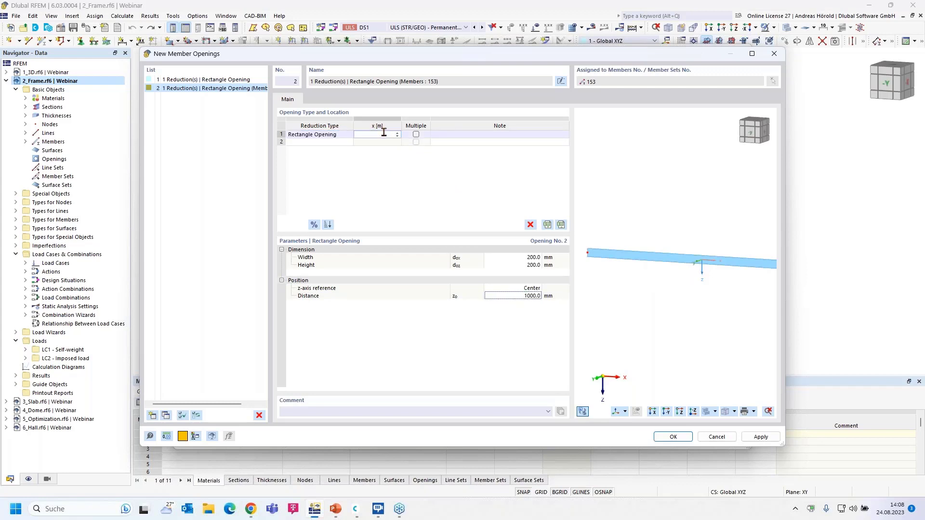
pyautogui.write('1')
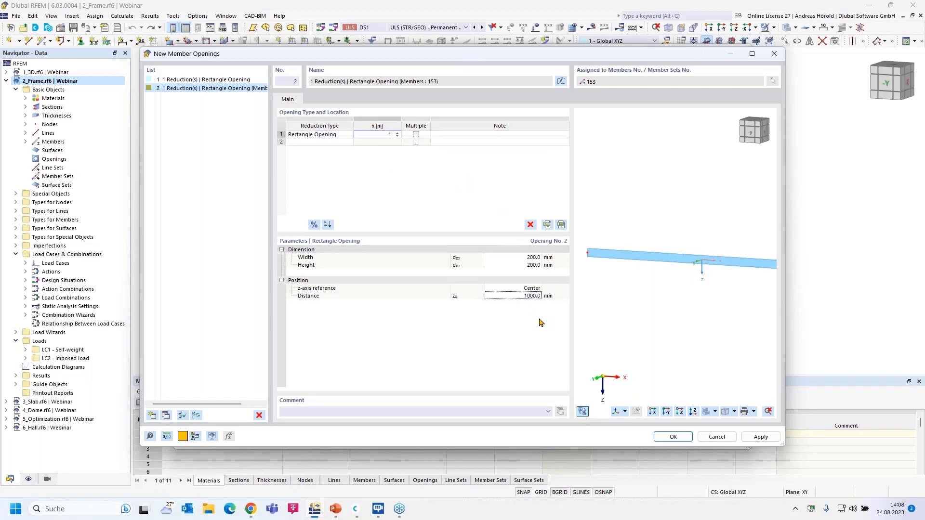
pyautogui.click(514, 296)
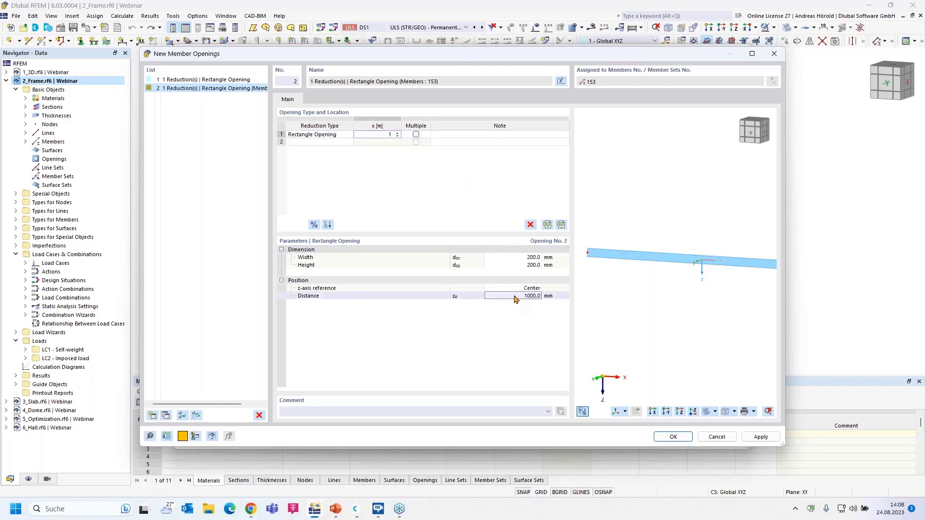
pyautogui.scroll(2, 697, 264)
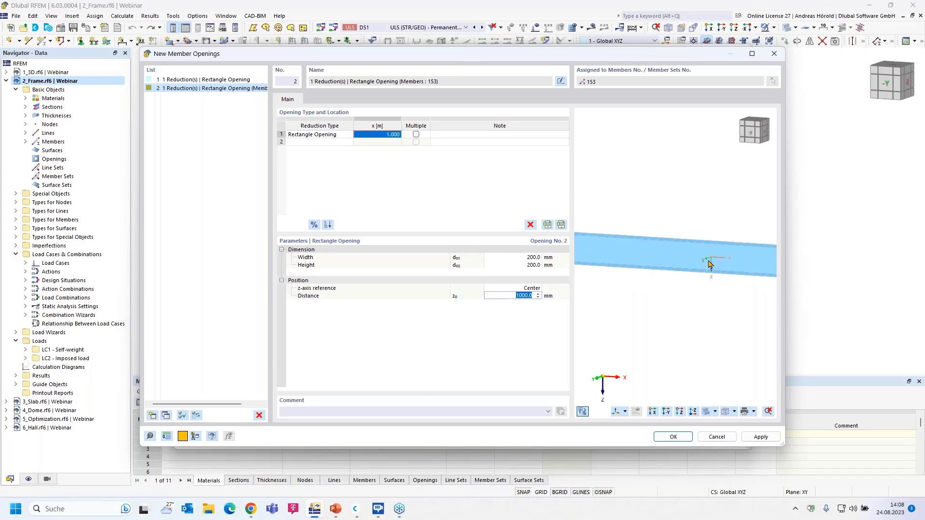
pyautogui.scroll(-3, 667, 301)
pyautogui.moveTo(667, 301); pyautogui.dragTo(792, 264, button='middle')
pyautogui.scroll(2, 673, 284)
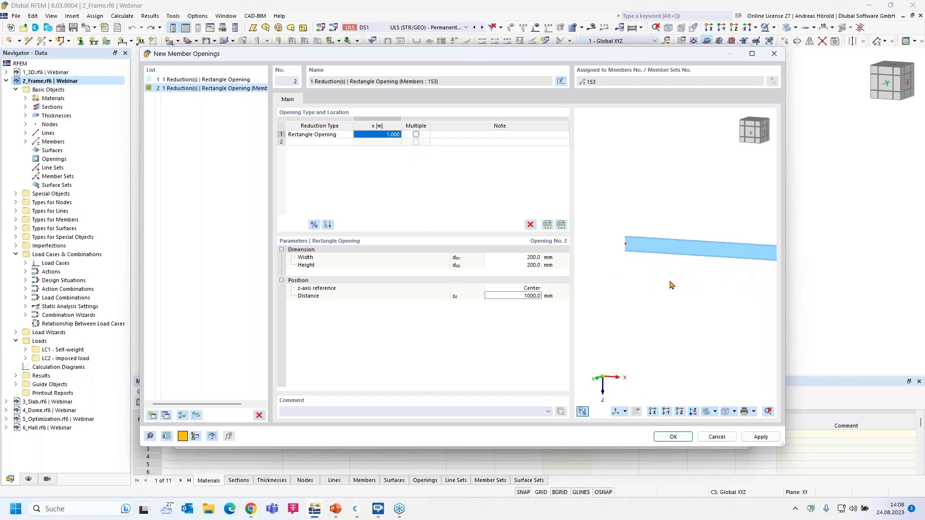
# - Reset the opening's z-direction distance to 0 mm and check the opening near the beam's start
pyautogui.click(536, 258)
pyautogui.click(528, 265)
pyautogui.click(529, 296)
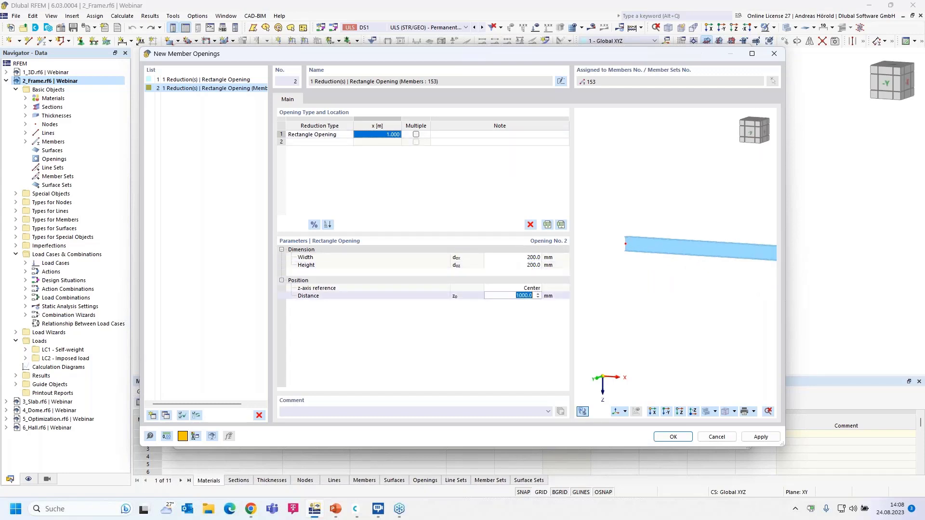
pyautogui.write('1')
pyautogui.click(517, 287)
pyautogui.scroll(3, 654, 262)
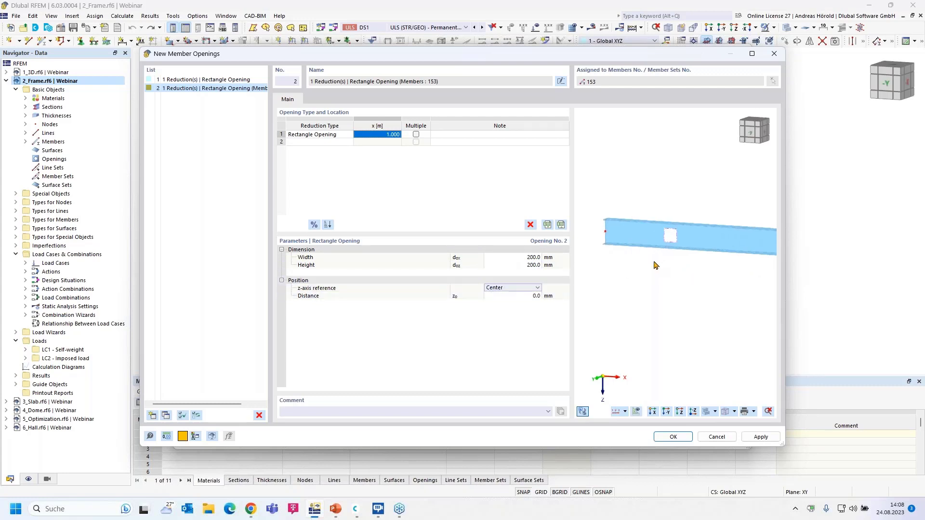
pyautogui.scroll(3, 655, 265)
pyautogui.scroll(-1, 659, 276)
pyautogui.moveTo(658, 276); pyautogui.dragTo(683, 279, button='middle')
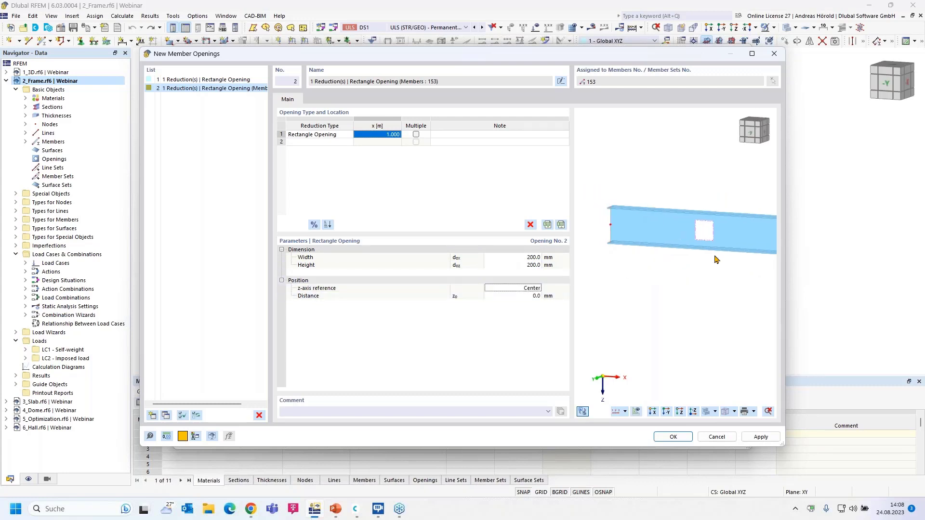
# - Try a z-direction distance of 20 mm for the opening, and set it back to 0 mm
pyautogui.scroll(5, 728, 253)
pyautogui.click(520, 295)
pyautogui.write('10')
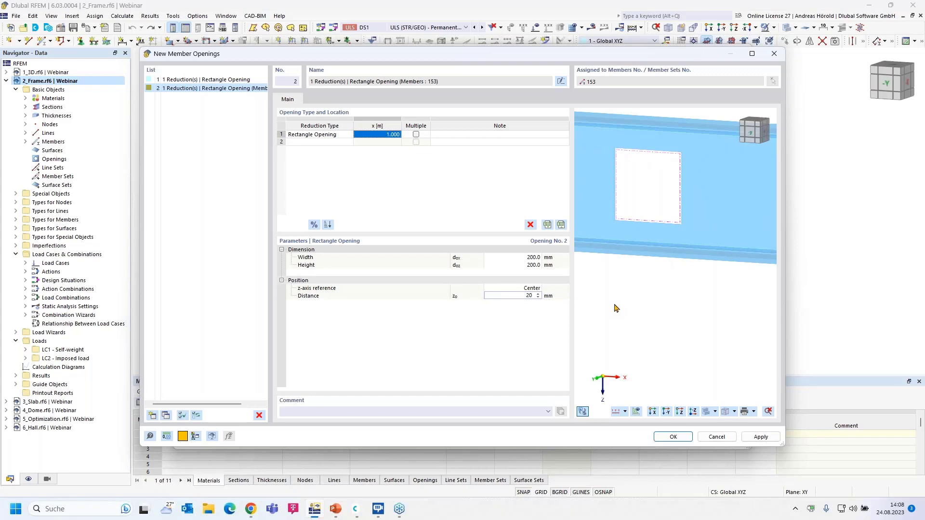
pyautogui.click(514, 290)
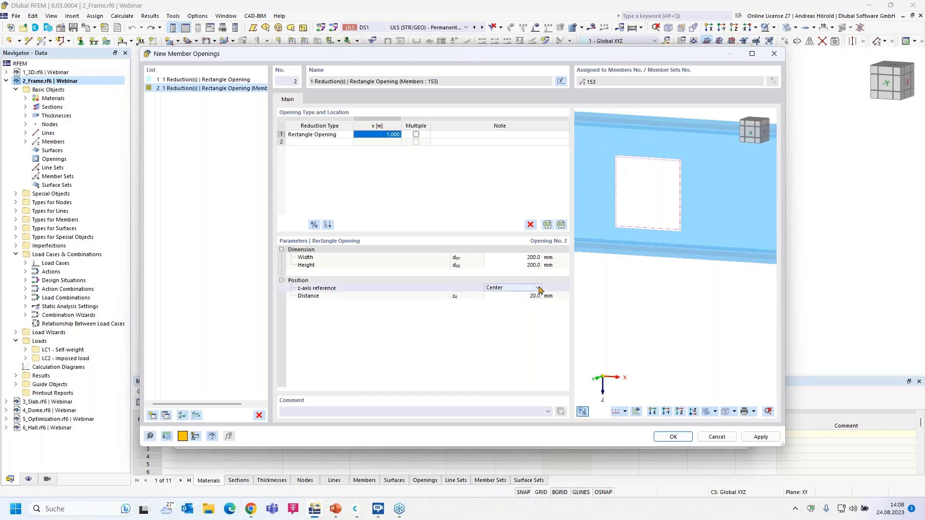
pyautogui.click(554, 296)
pyautogui.click(525, 296)
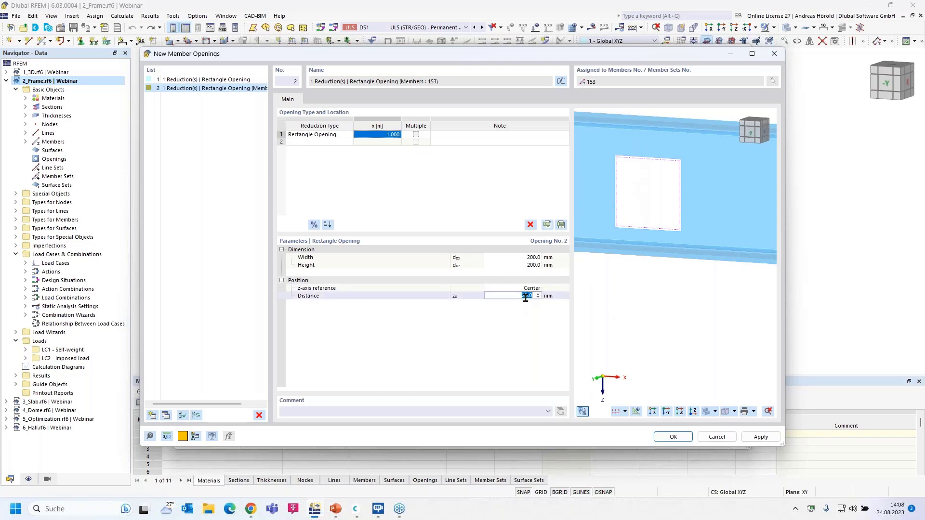
pyautogui.write('0')
pyautogui.press('Return')
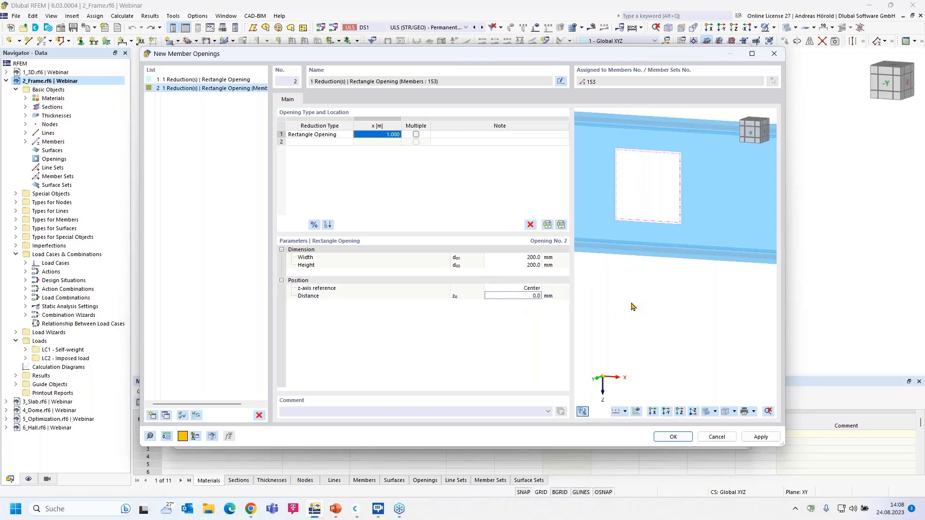
# - Define the rectangle opening as a multiple opening and set its number to 4
pyautogui.scroll(-1, 629, 310)
pyautogui.scroll(-2, 629, 310)
pyautogui.scroll(-2, 698, 274)
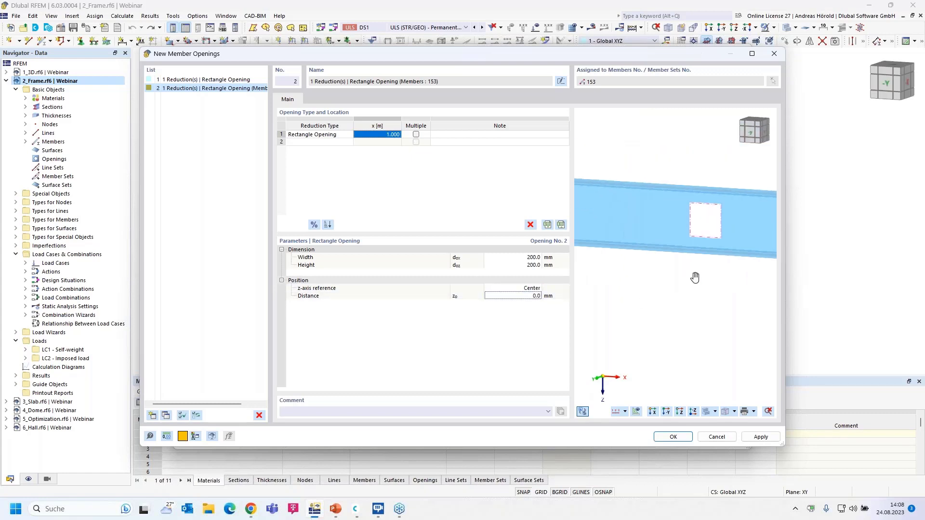
pyautogui.scroll(3, 696, 289)
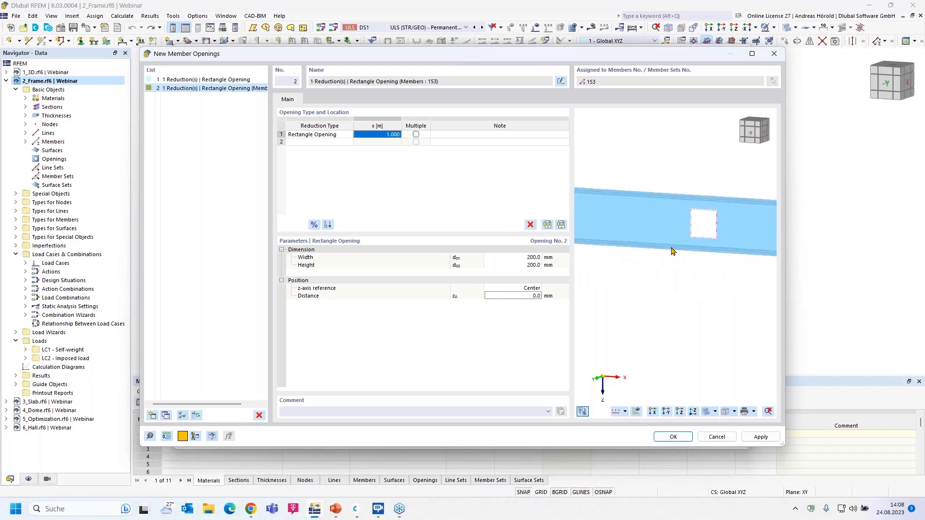
pyautogui.scroll(-2, 704, 240)
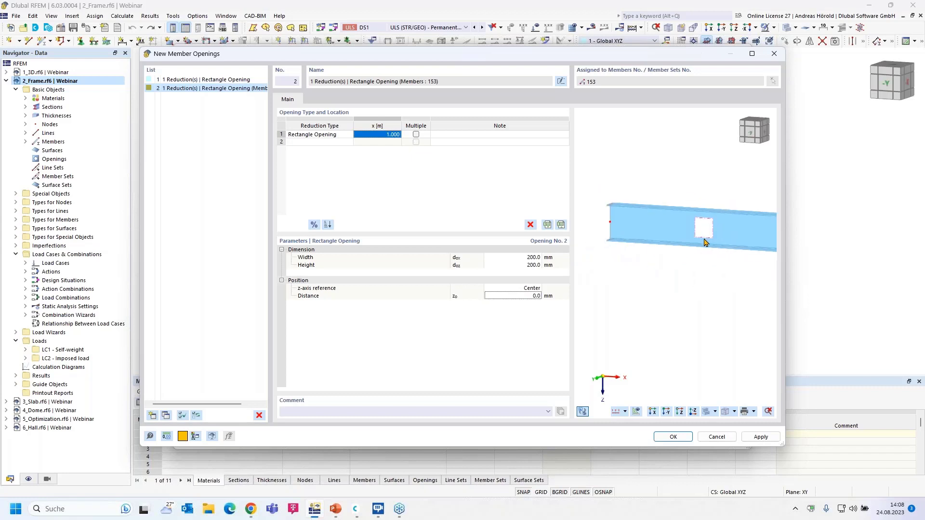
pyautogui.click(416, 135)
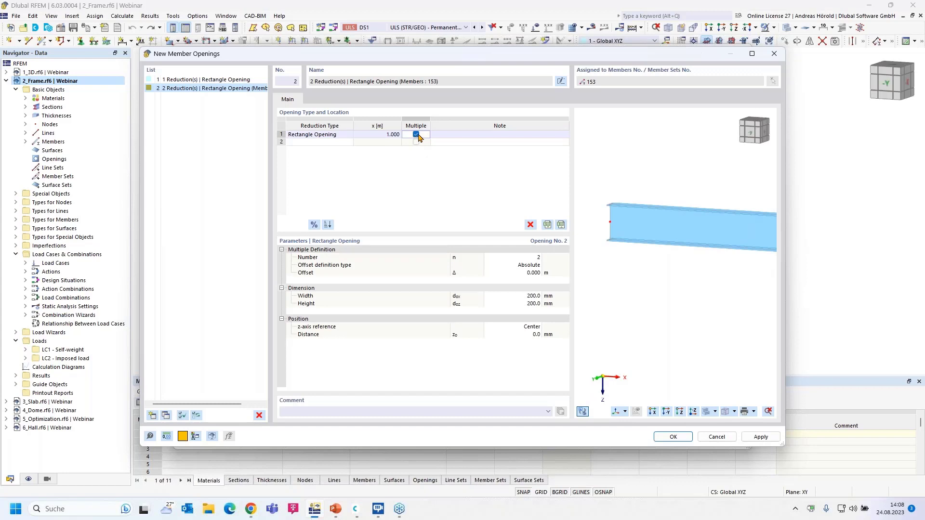
pyautogui.click(529, 258)
pyautogui.click(538, 256)
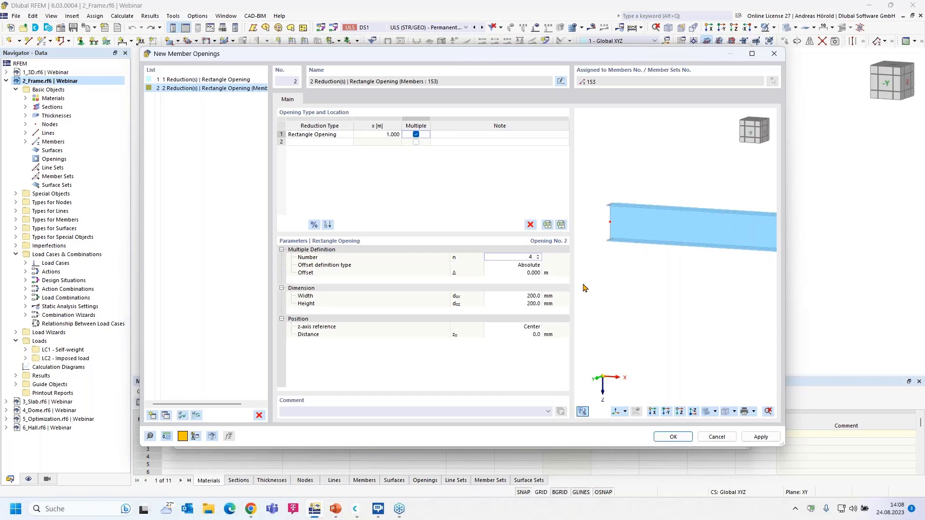
# - Set the offset between the multiple rectangle openings to 0.5 m and their width to 300 mm
pyautogui.click(528, 273)
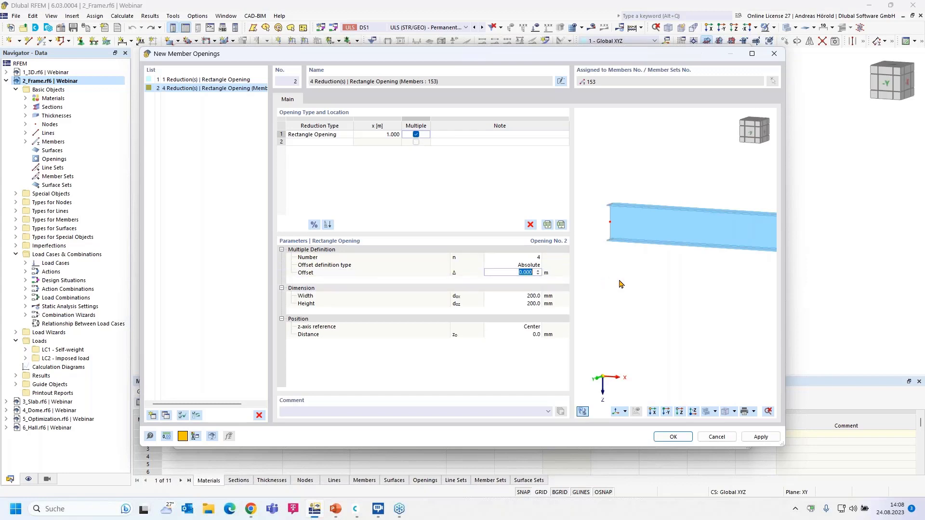
pyautogui.write('5')
pyautogui.write('.5')
pyautogui.press('Tab')
pyautogui.scroll(-1, 722, 288)
pyautogui.moveTo(722, 288); pyautogui.dragTo(644, 287, button='middle')
pyautogui.scroll(-1, 643, 287)
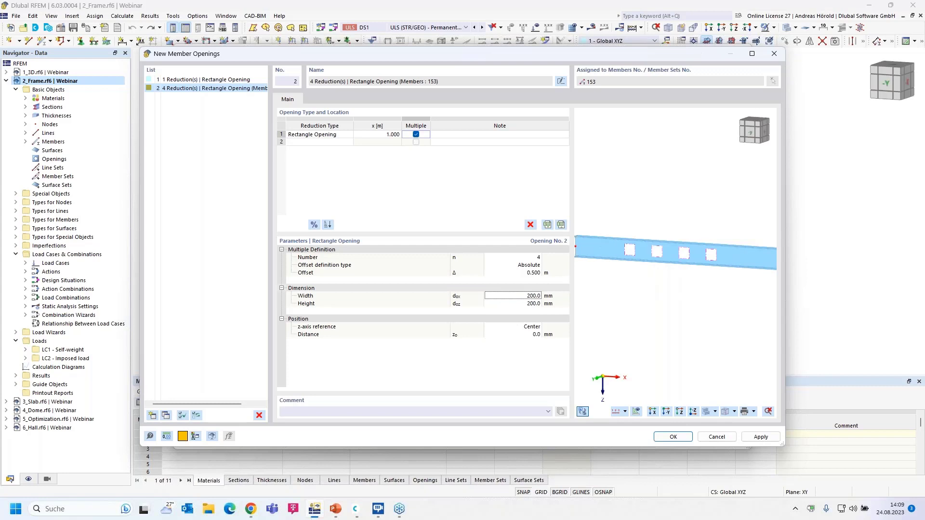
pyautogui.click(532, 295)
pyautogui.press('Return')
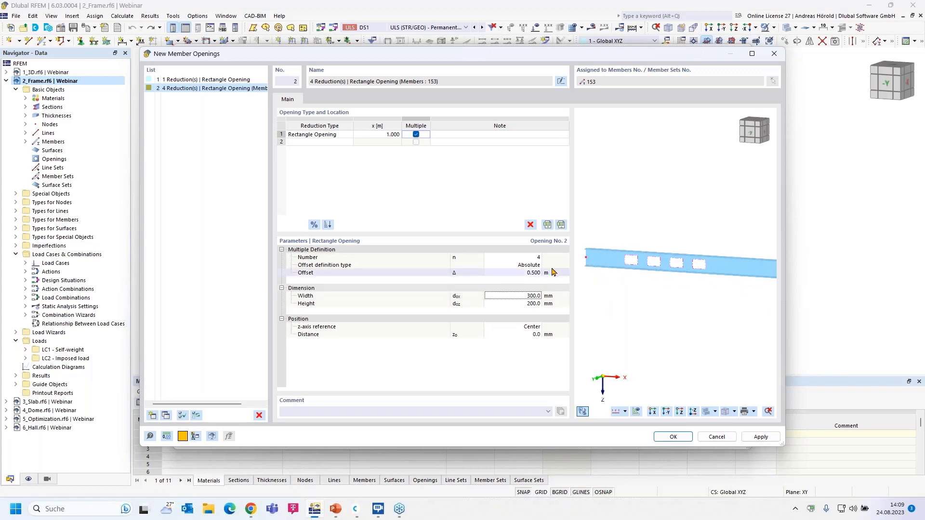
# - Turn off the multiple definition, set the single rectangle opening's width to 600 mm, and accept the member changes
pyautogui.click(416, 135)
pyautogui.click(416, 135)
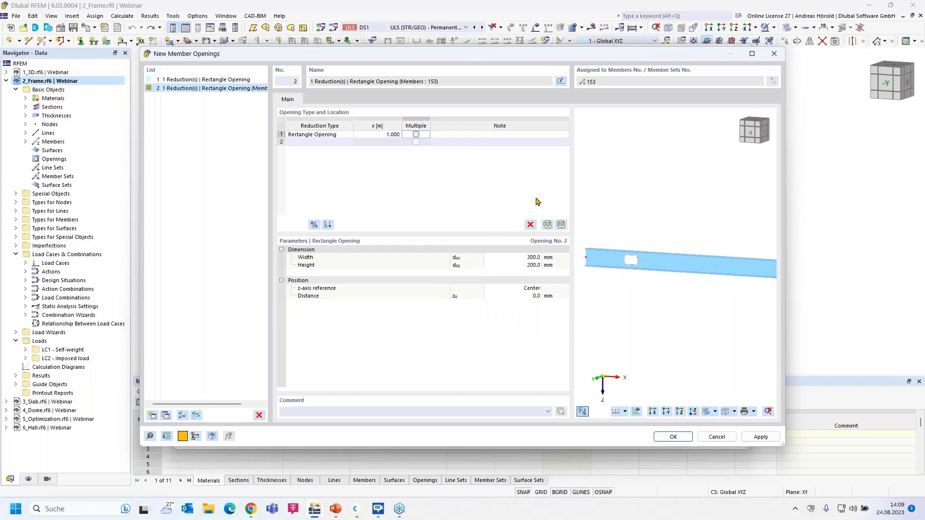
pyautogui.click(531, 258)
pyautogui.write('600')
pyautogui.press('Return')
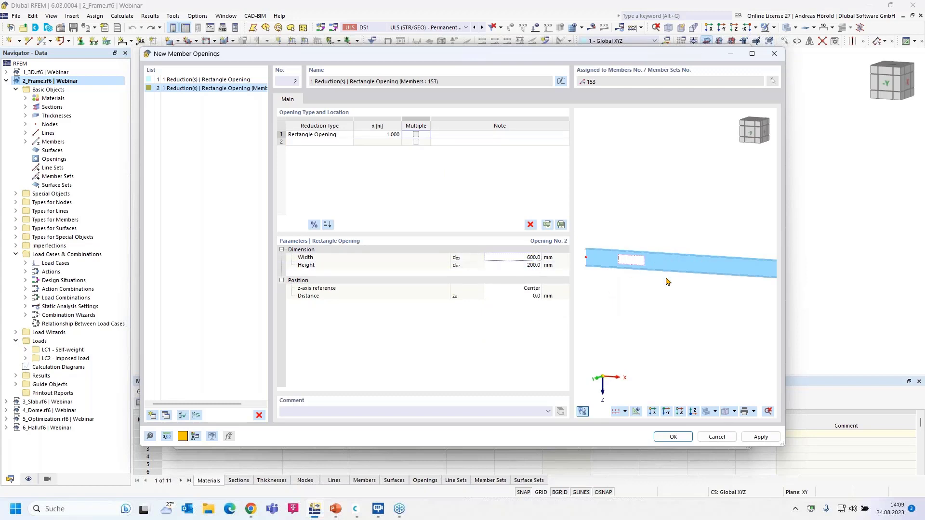
pyautogui.click(673, 438)
pyautogui.click(641, 440)
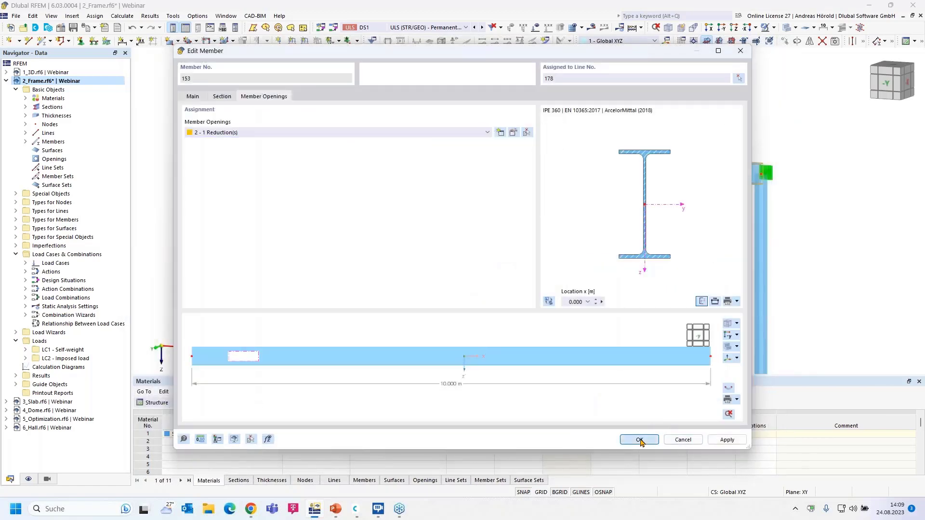
# - Show the beam's surface model and examine the rigid members connecting the web and flanges at its end
pyautogui.scroll(2, 353, 213)
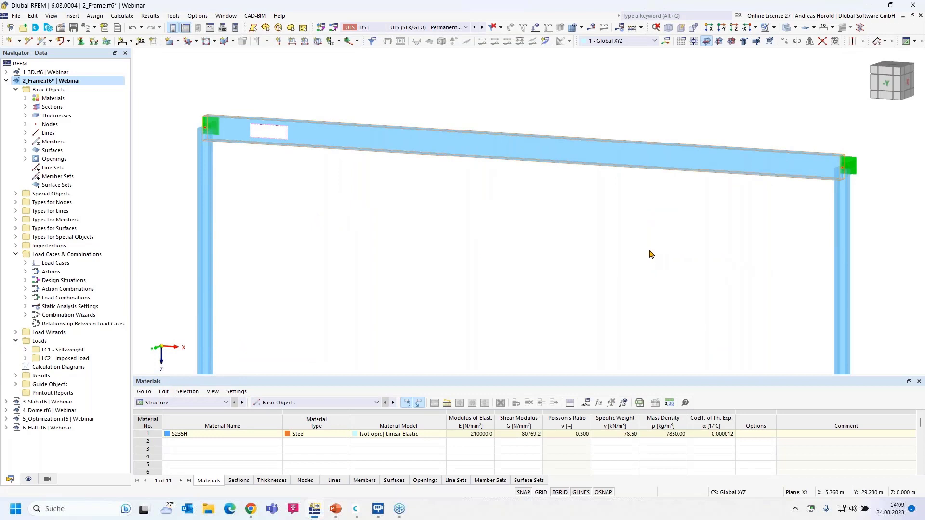
pyautogui.click(860, 28)
pyautogui.keyDown('ctrl'); pyautogui.moveTo(736, 198); pyautogui.dragTo(601, 179, button='middle'); pyautogui.keyUp('ctrl')
pyautogui.scroll(6, 601, 178)
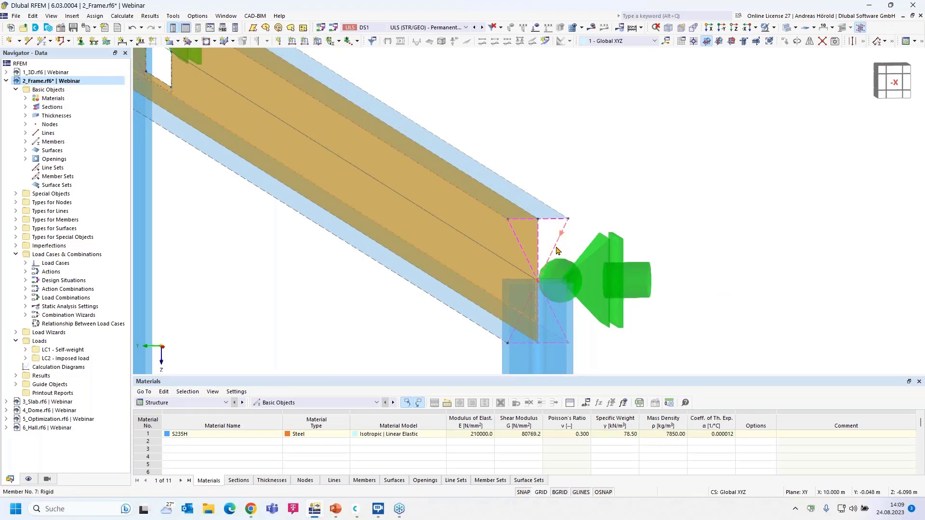
pyautogui.scroll(-5, 557, 251)
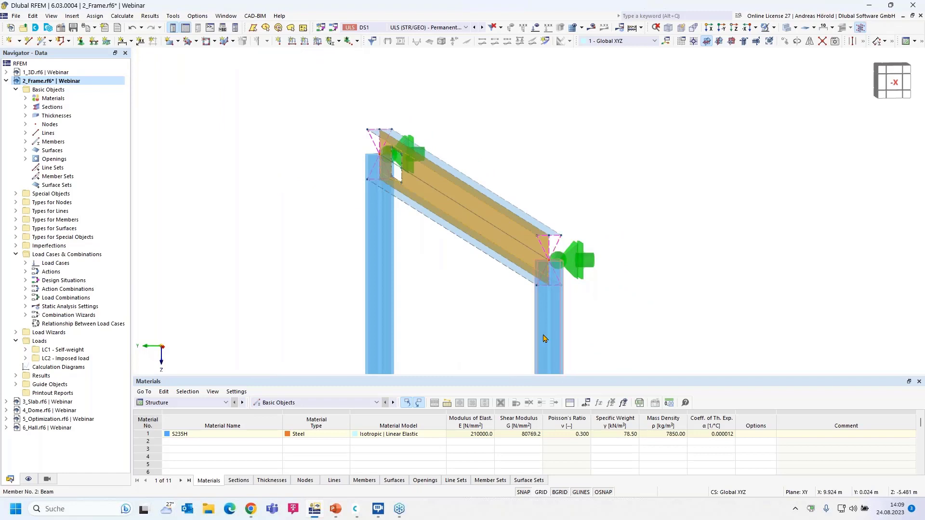
pyautogui.scroll(5, 554, 254)
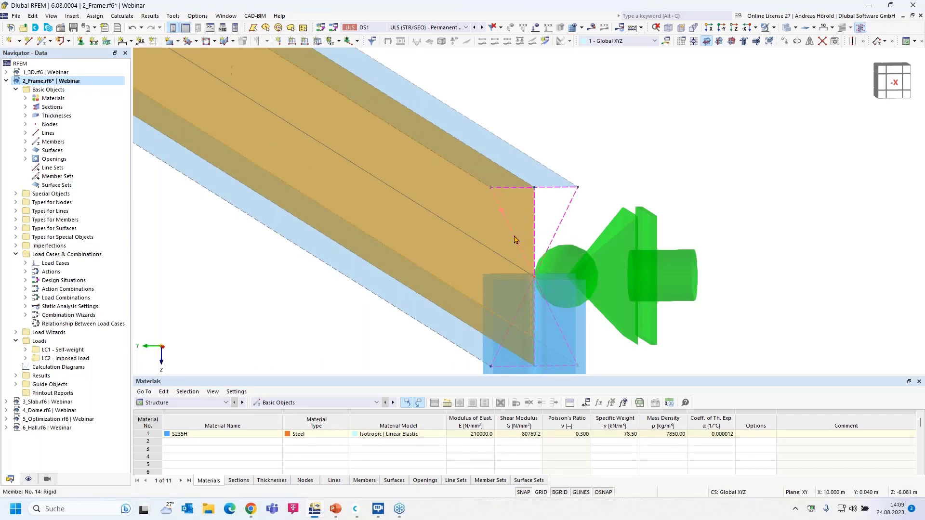
pyautogui.scroll(-5, 513, 238)
pyautogui.keyDown('ctrl'); pyautogui.moveTo(415, 304); pyautogui.dragTo(535, 232, button='middle'); pyautogui.keyUp('ctrl')
pyautogui.scroll(-2, 534, 293)
pyautogui.scroll(-1, 534, 232)
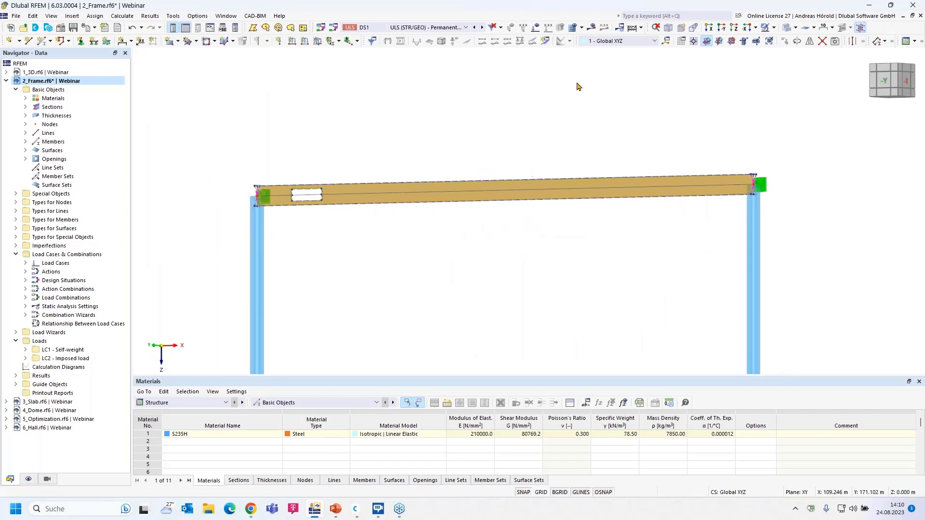
# - Calculate the frame and display the equivalent von Mises surface stresses around the web opening
pyautogui.click(592, 27)
pyautogui.click(505, 298)
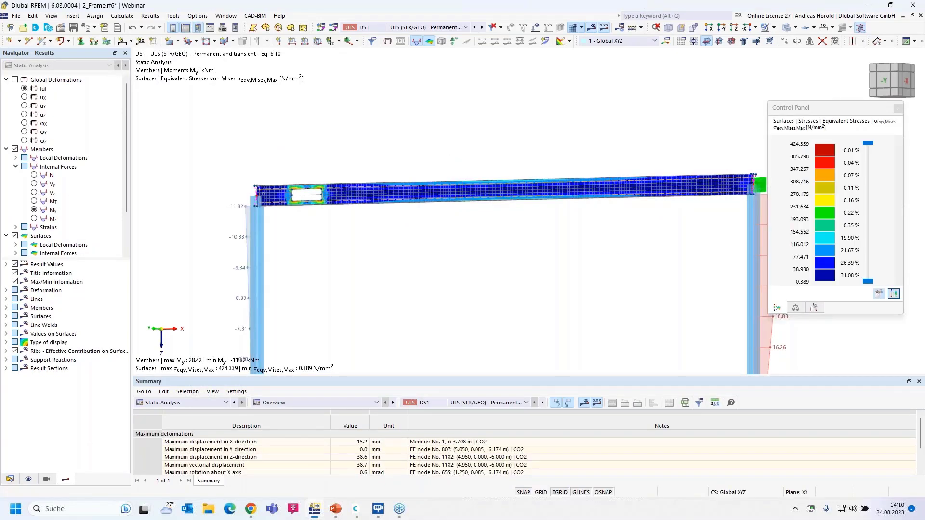
pyautogui.scroll(3, 299, 232)
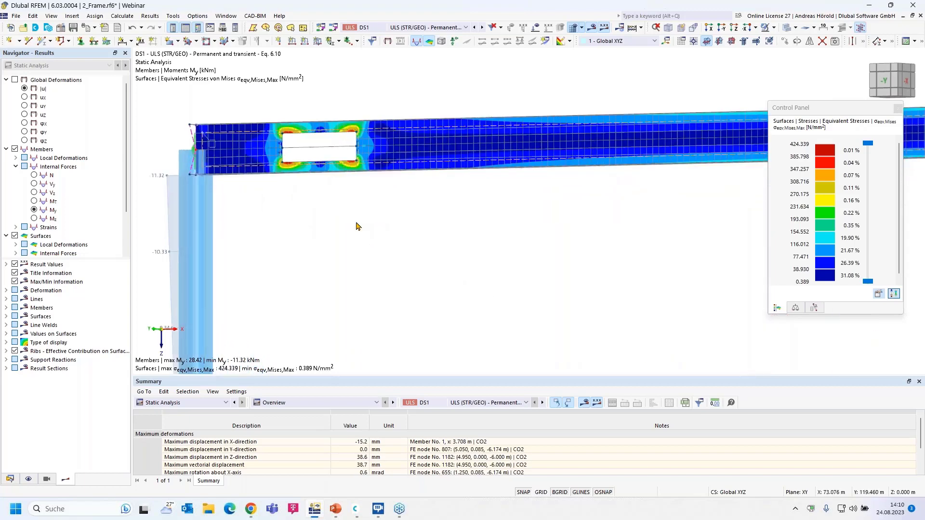
pyautogui.scroll(3, 357, 226)
pyautogui.moveTo(356, 226); pyautogui.dragTo(455, 305, button='middle')
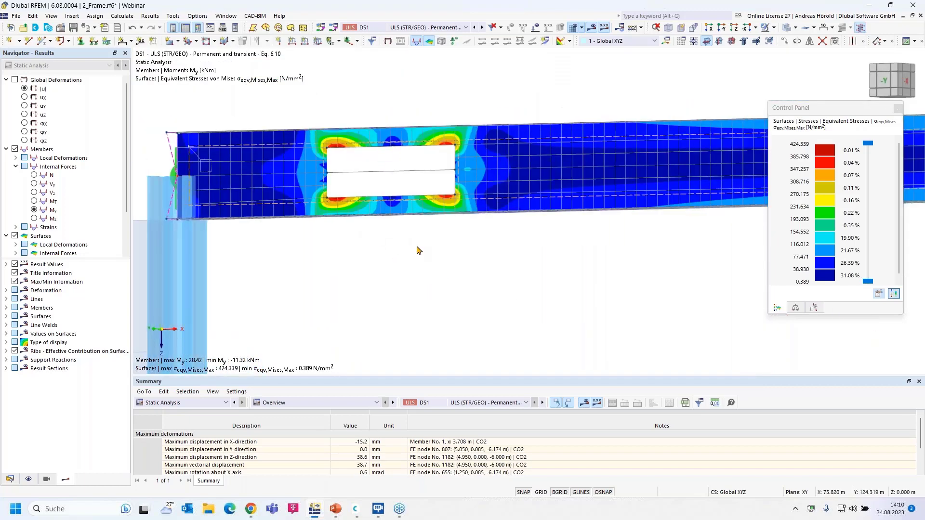
pyautogui.scroll(-1, 417, 250)
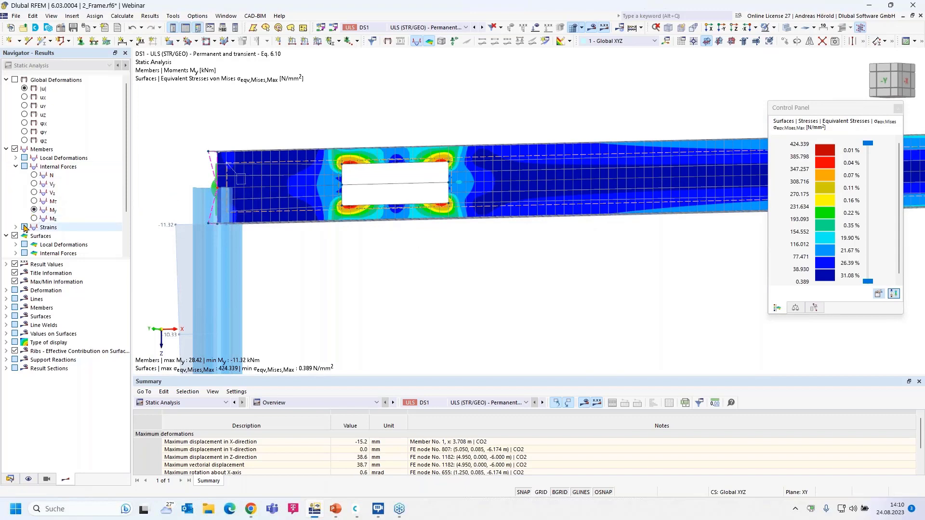
# - Expand the surface stress results down to the von Mises equivalent stresses and check the stress distribution around the opening
pyautogui.moveTo(48, 258); pyautogui.dragTo(14, 371)
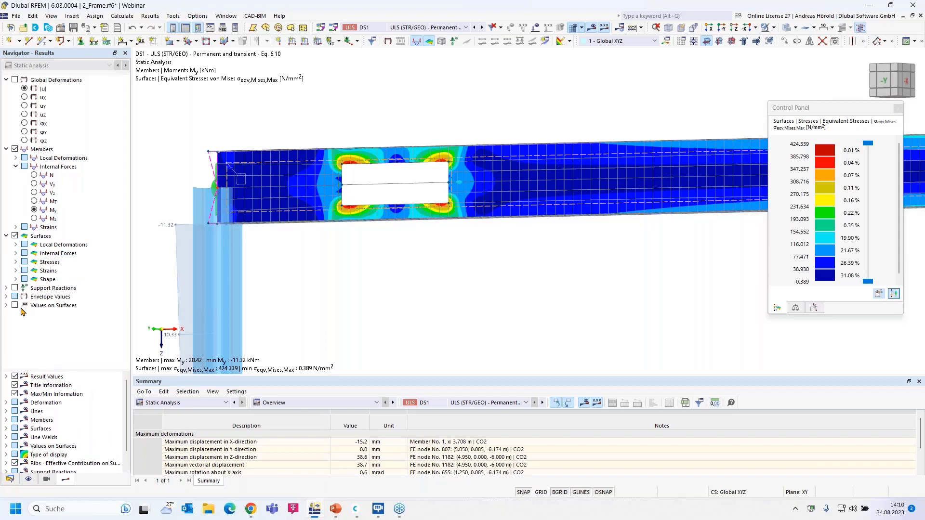
pyautogui.click(14, 270)
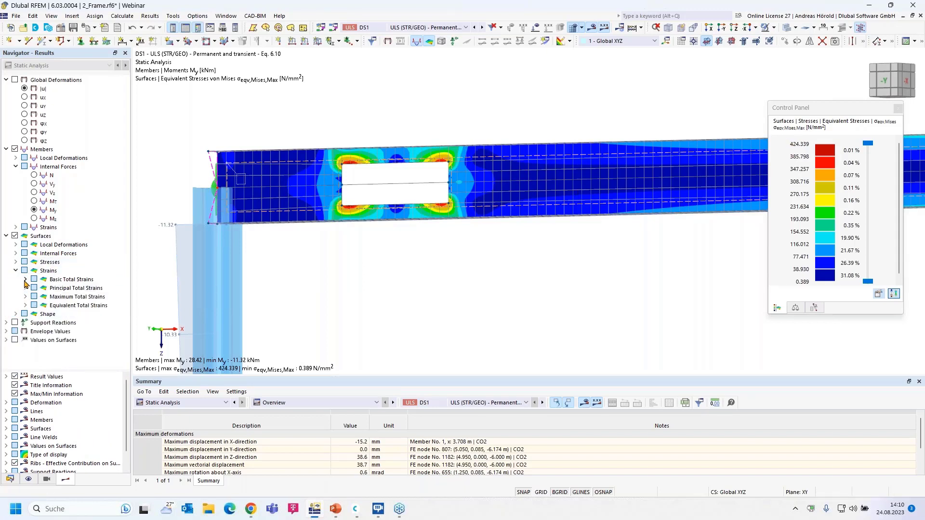
pyautogui.click(16, 262)
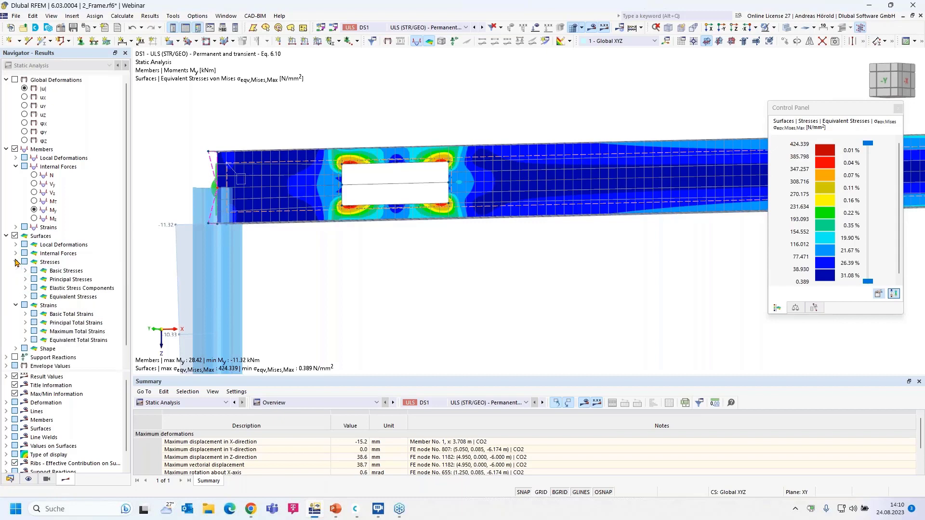
pyautogui.click(26, 297)
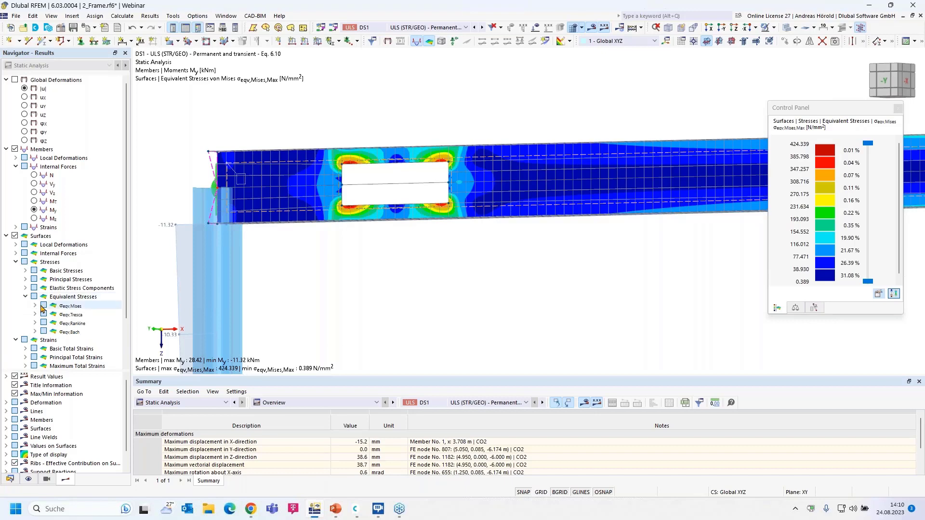
pyautogui.click(35, 307)
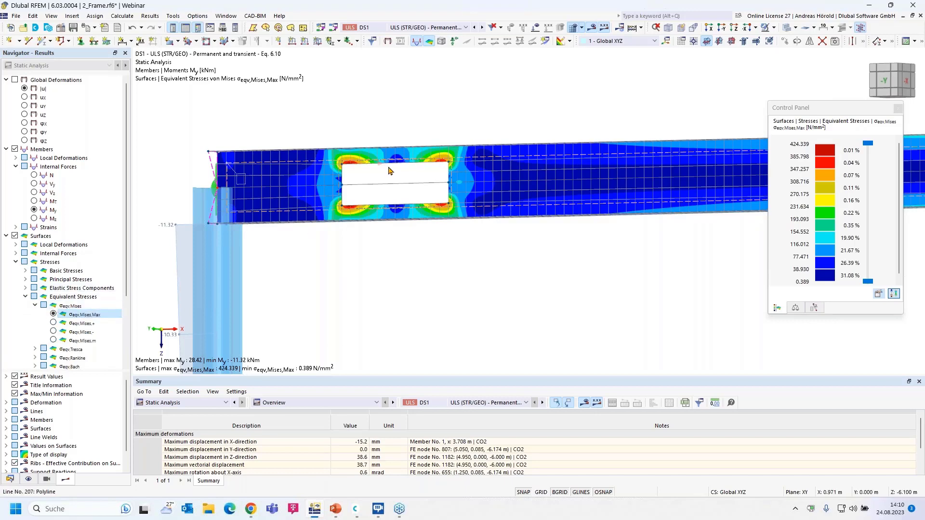
pyautogui.scroll(-3, 385, 177)
pyautogui.scroll(3, 385, 177)
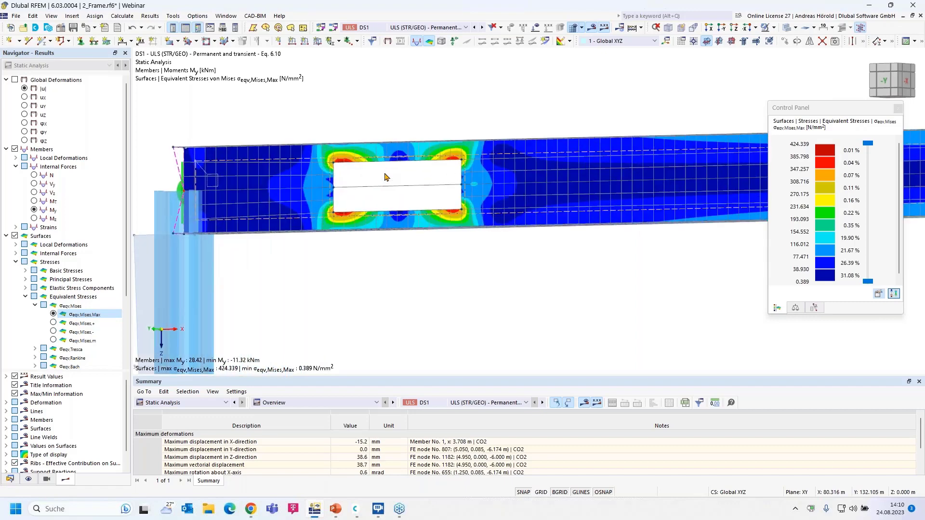
# - Display the global deformations |u| and examine the deflection at the opening and along the whole beam
pyautogui.click(25, 88)
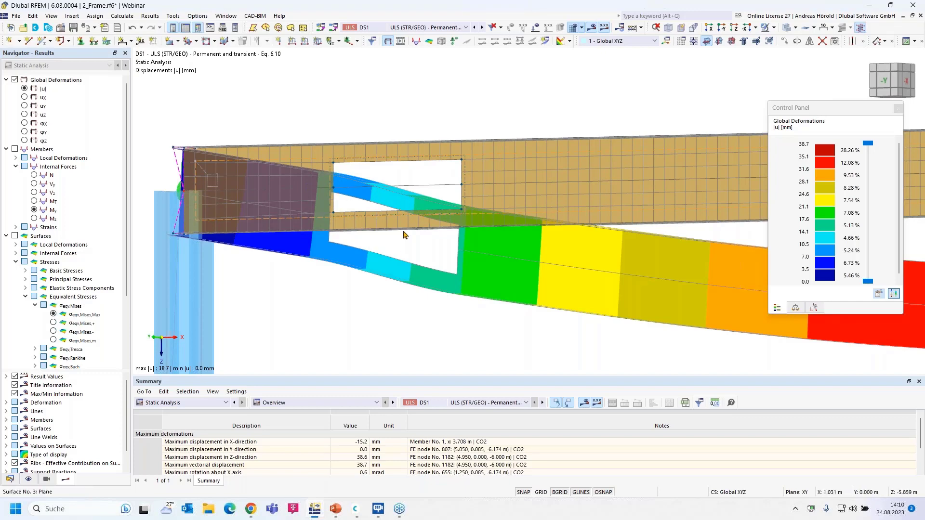
pyautogui.scroll(-2, 400, 237)
pyautogui.scroll(-4, 399, 237)
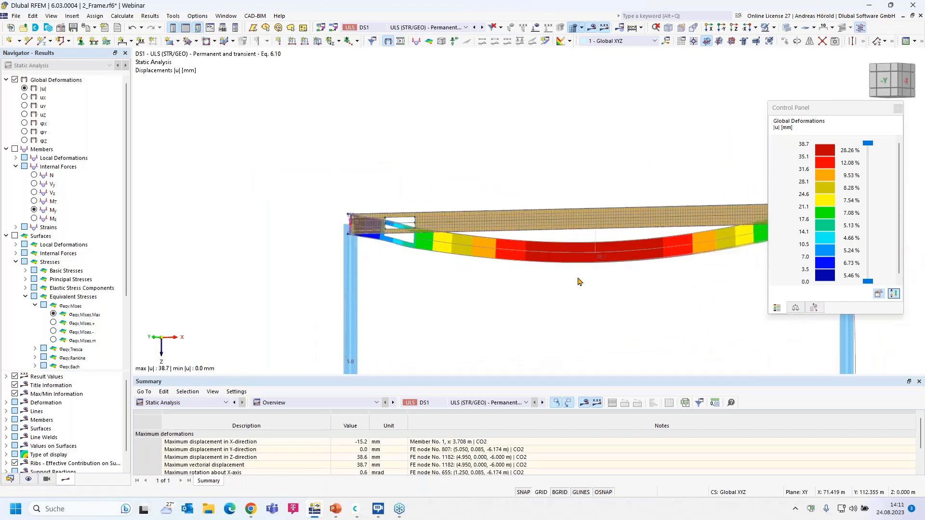
pyautogui.scroll(2, 409, 260)
pyautogui.scroll(-2, 400, 268)
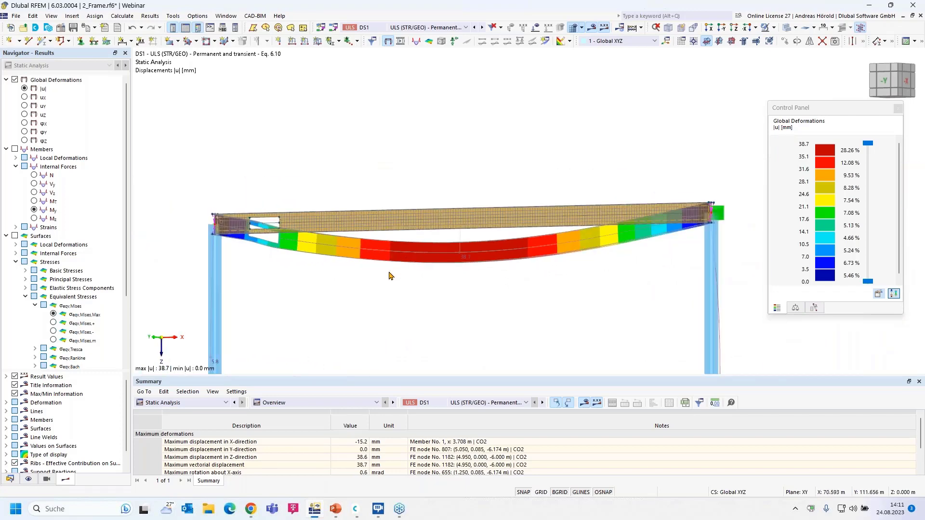
pyautogui.scroll(-2, 390, 276)
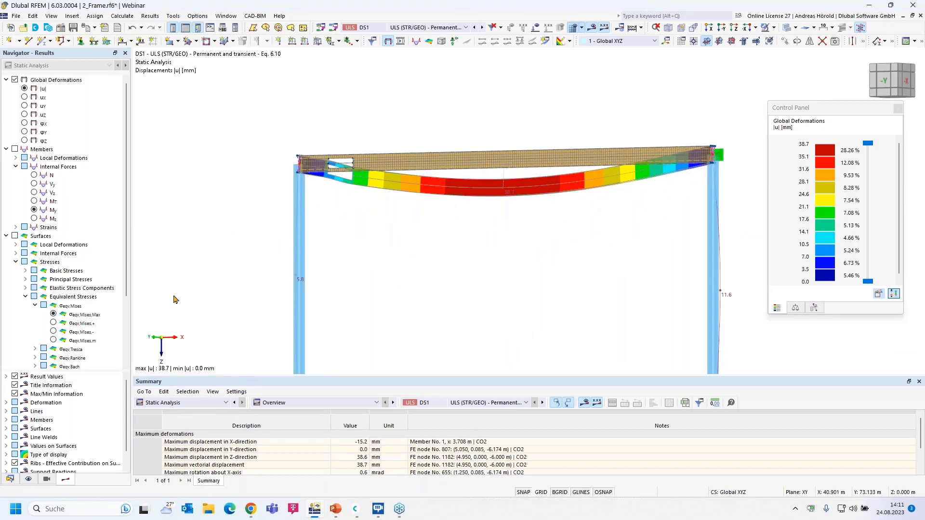
# - Collapse the frame model's data tree and switch to the 3_Slab.rf6 model
pyautogui.click(10, 479)
pyautogui.click(7, 83)
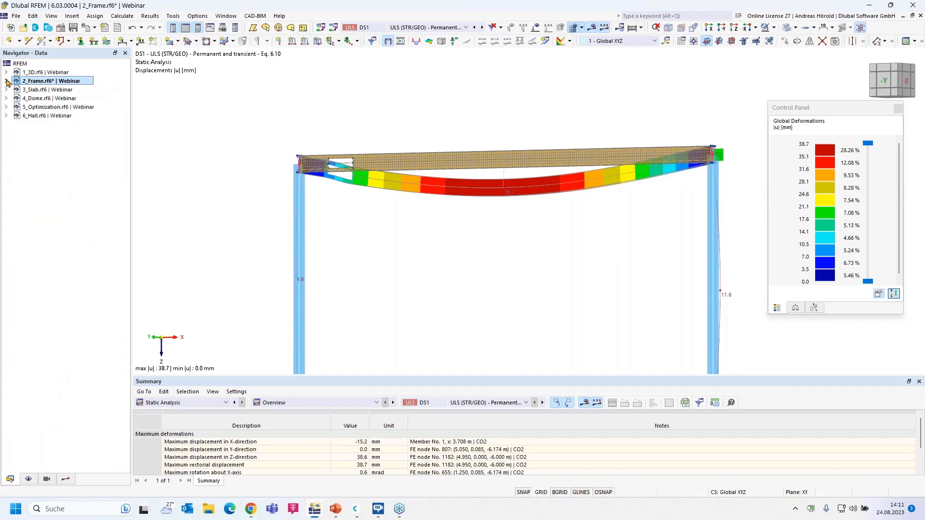
pyautogui.click(58, 91)
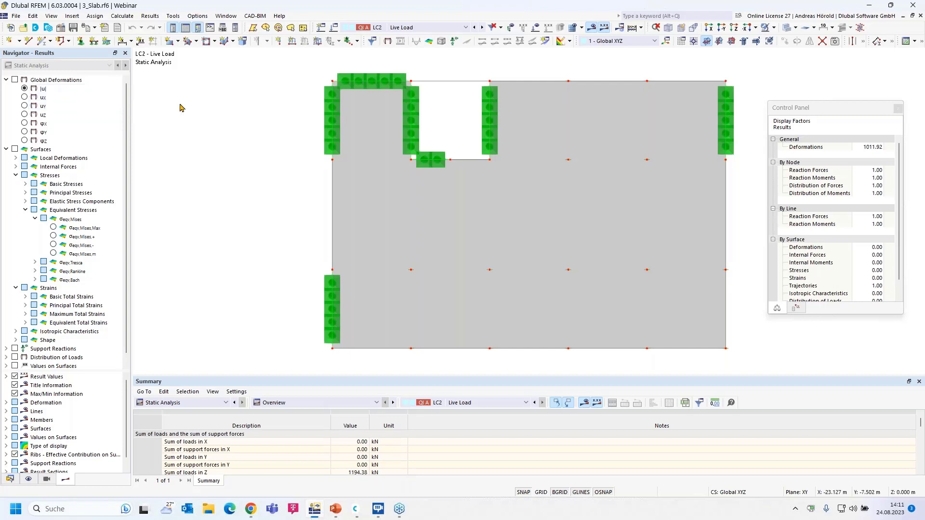
# - Display the slab's support reactions for LC2 Live Load and examine them in a three-dimensional view
pyautogui.click(455, 41)
pyautogui.keyDown('ctrl'); pyautogui.moveTo(263, 315); pyautogui.dragTo(247, 251, button='middle'); pyautogui.keyUp('ctrl')
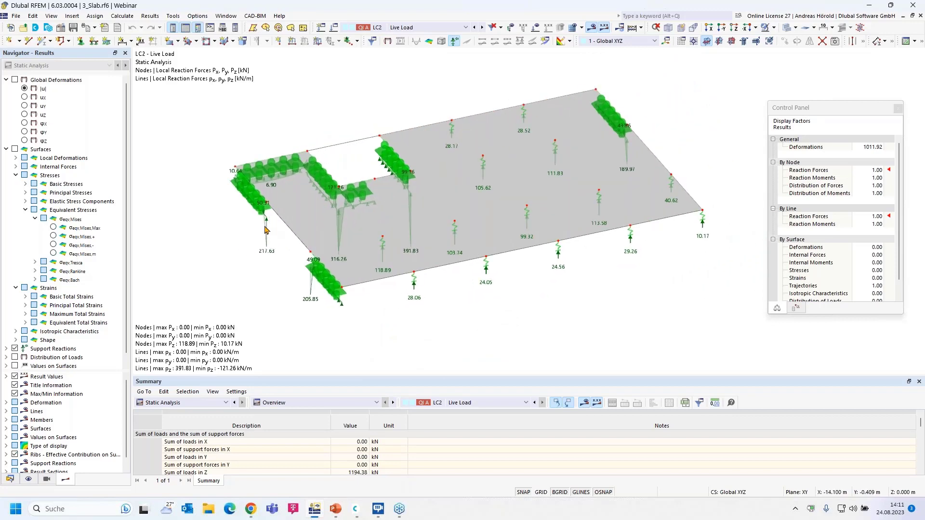
pyautogui.scroll(4, 324, 337)
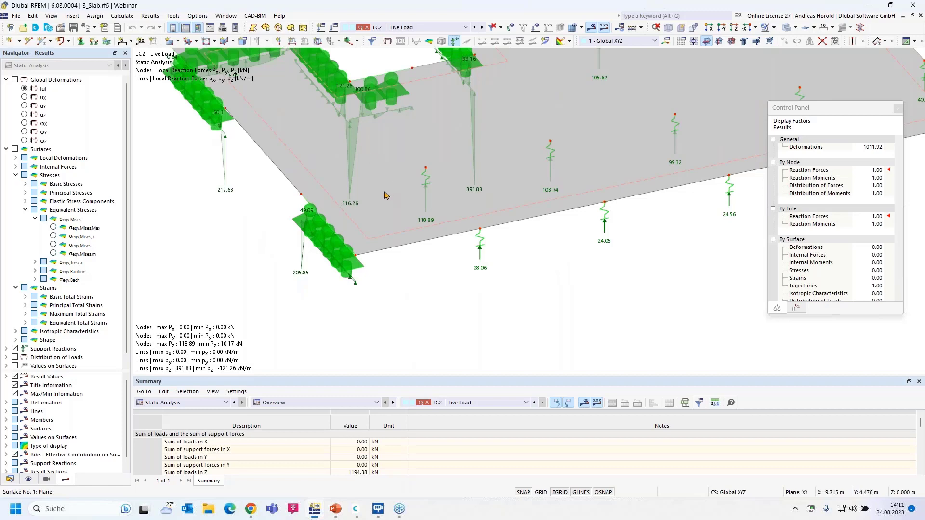
pyautogui.scroll(-5, 391, 200)
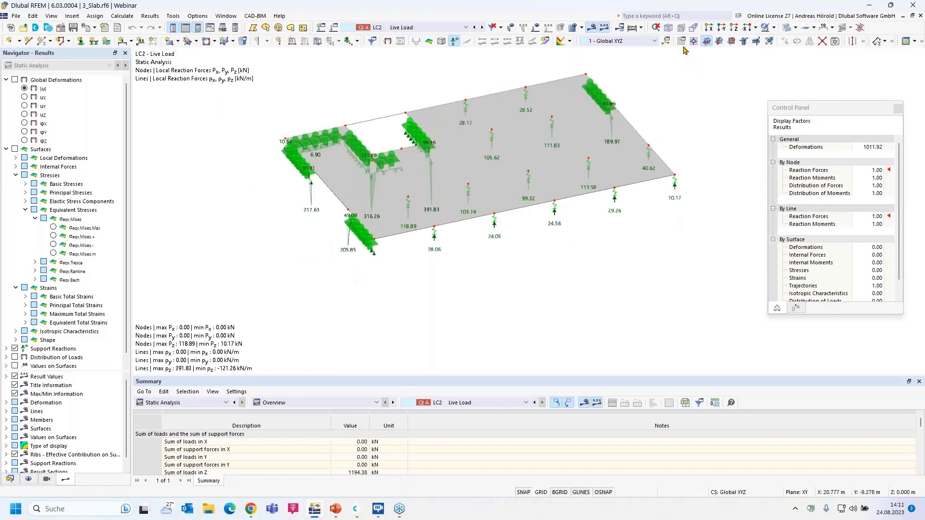
# - View the slab in plan and set its support reactions to be drawn in the XY-plane
pyautogui.click(735, 27)
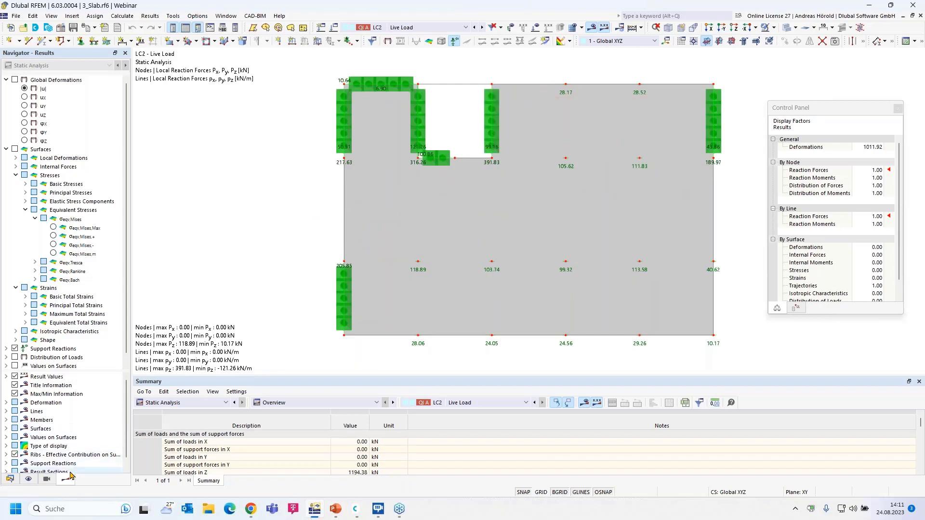
pyautogui.scroll(-1, 67, 352)
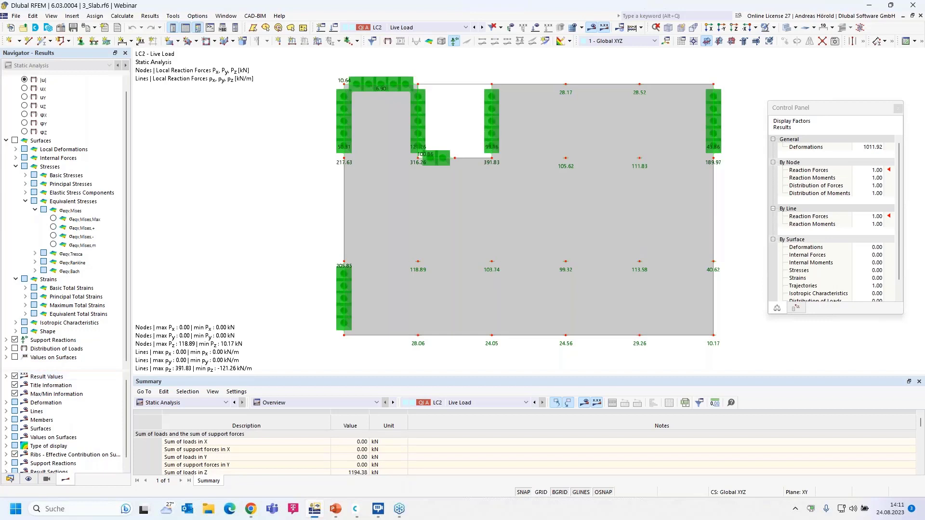
pyautogui.moveTo(60, 369); pyautogui.dragTo(59, 278)
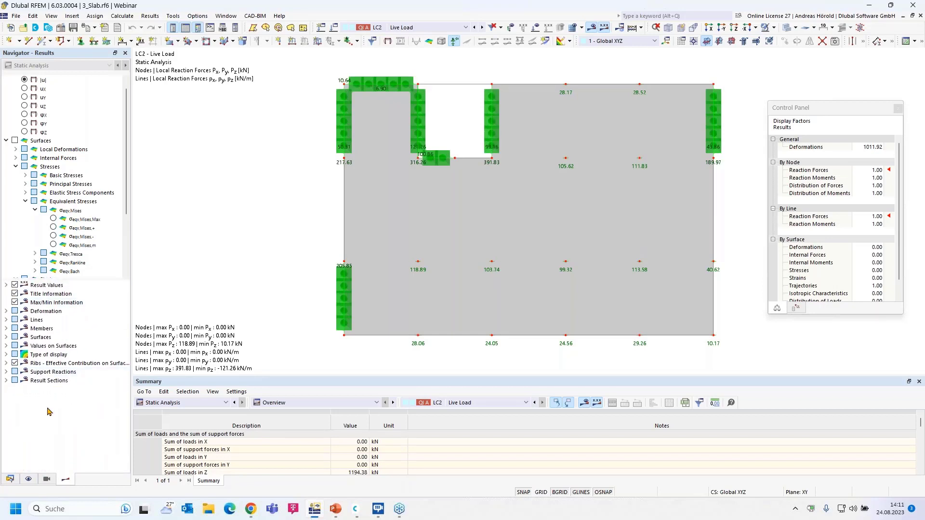
pyautogui.click(6, 372)
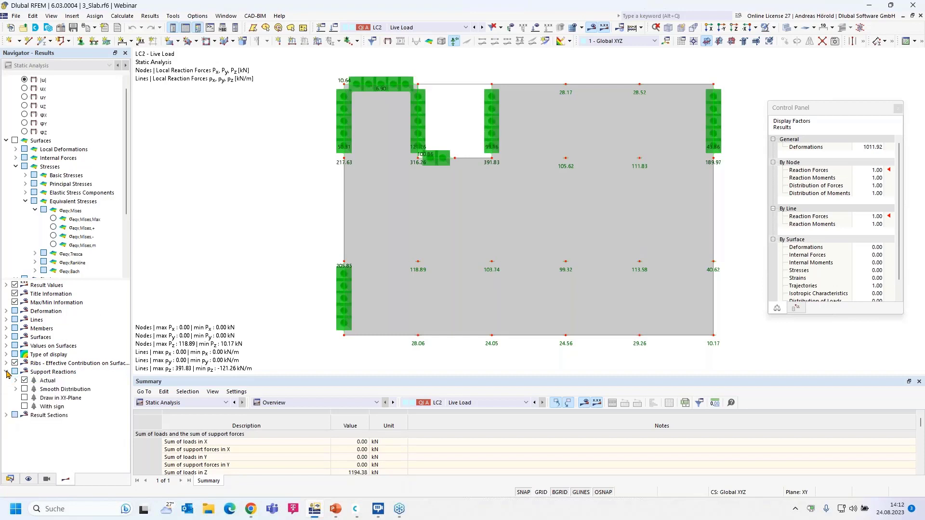
pyautogui.click(25, 398)
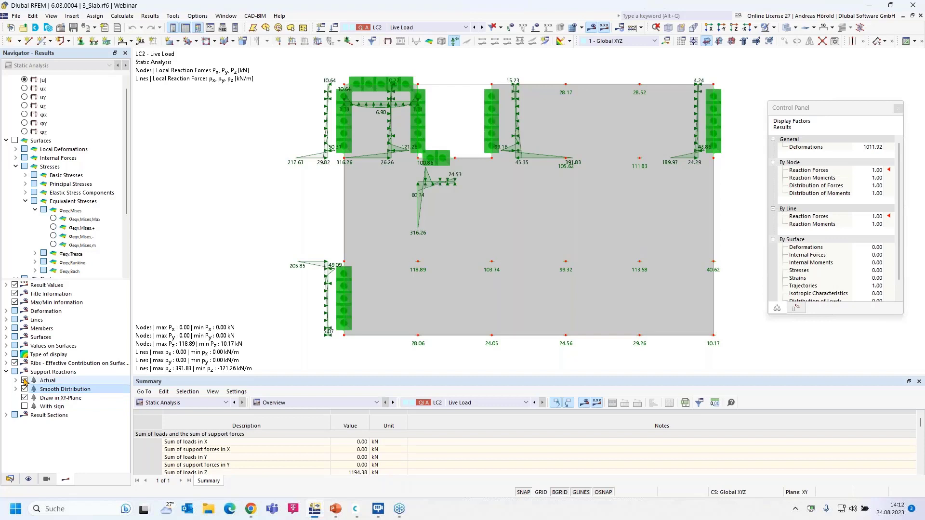
# - Toggle the display of the actual distribution of the slab's support reactions
pyautogui.click(24, 380)
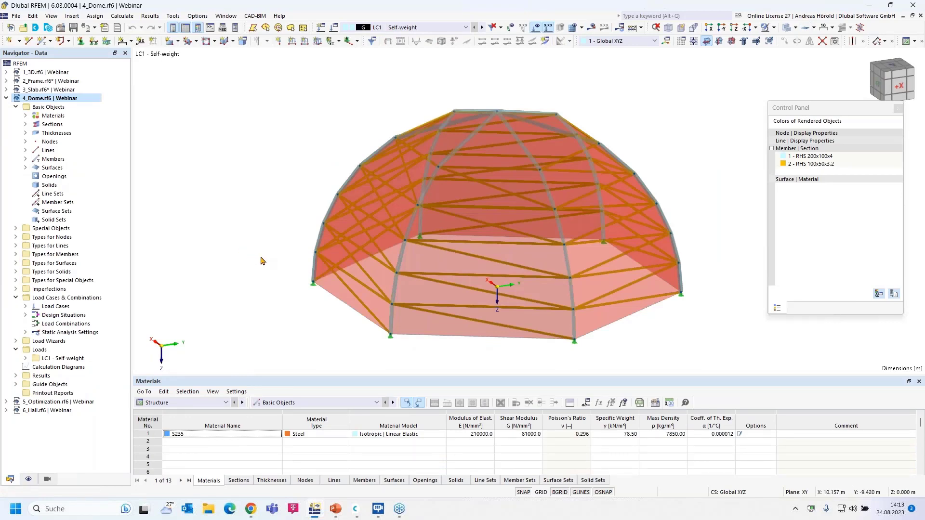
# - Review the member types available for truss member 52 of the dome without changing its definition
pyautogui.doubleClick(474, 246)
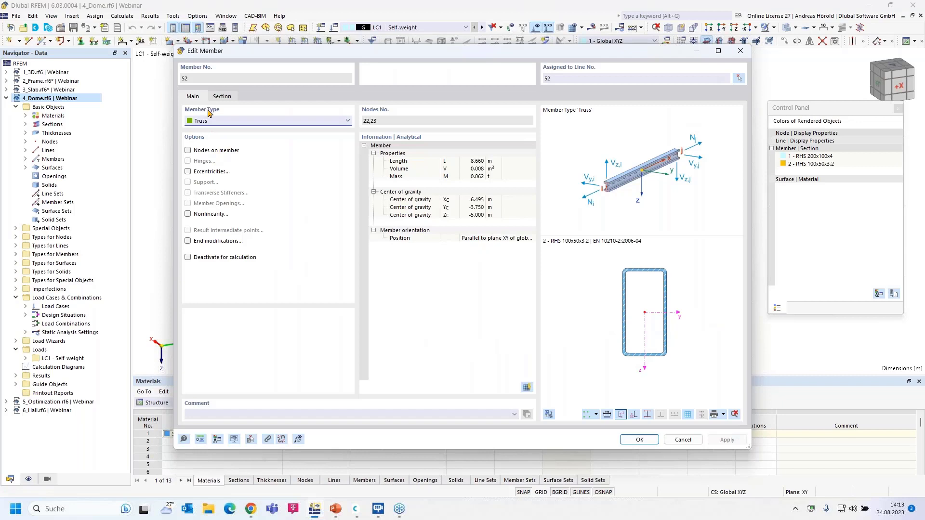
pyautogui.click(236, 124)
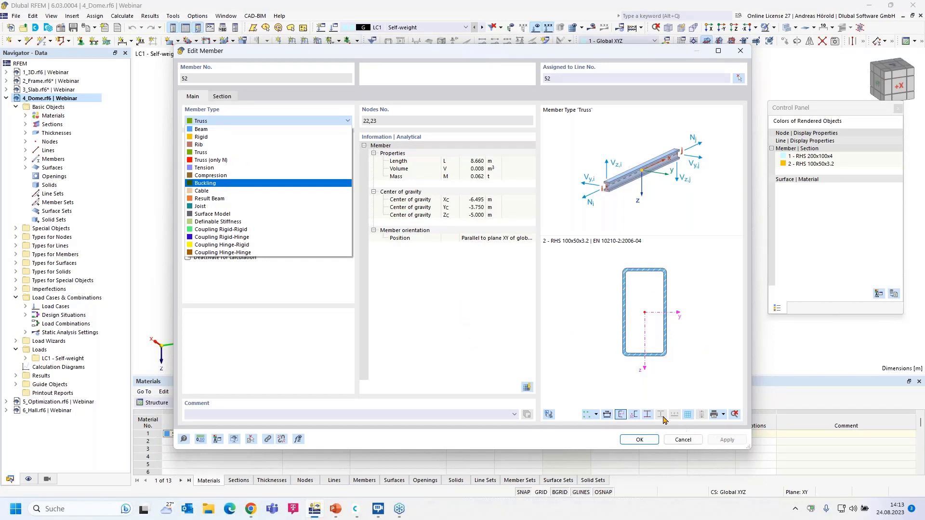
pyautogui.click(680, 440)
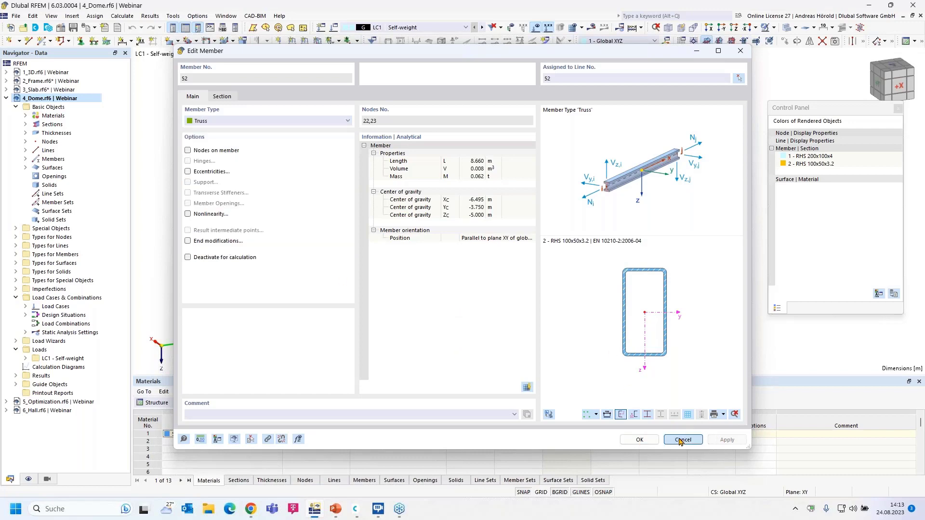
pyautogui.click(681, 440)
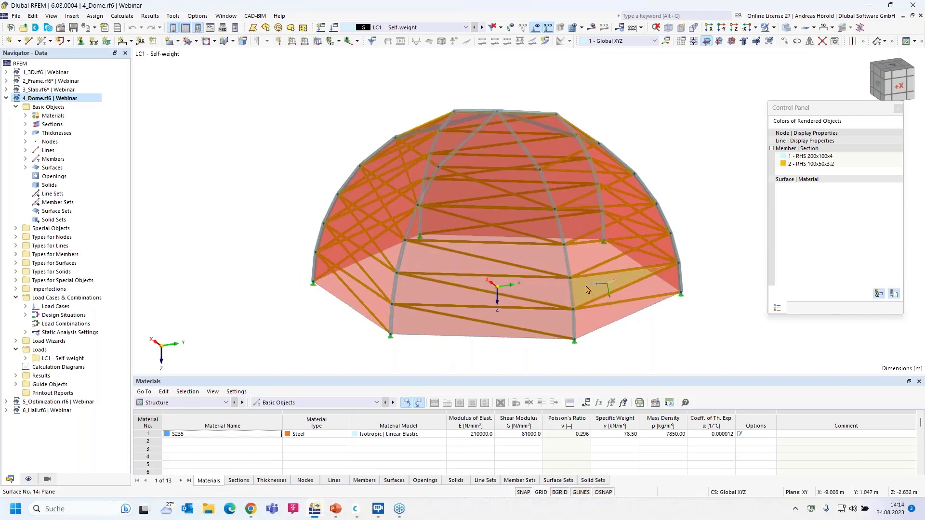
# - Examine the stiffness type and properties of triangular surface 14 between the dome's lower truss members
pyautogui.scroll(1, 586, 289)
pyautogui.scroll(2, 586, 289)
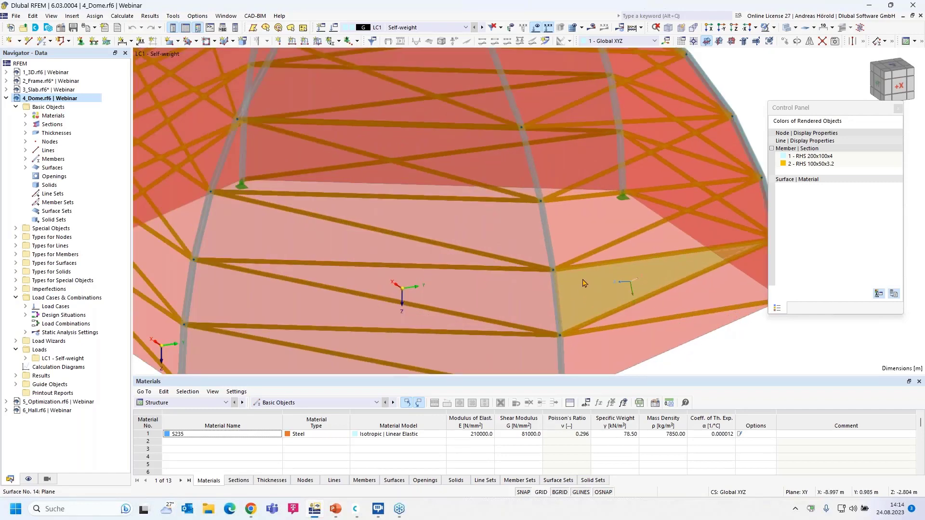
pyautogui.doubleClick(584, 282)
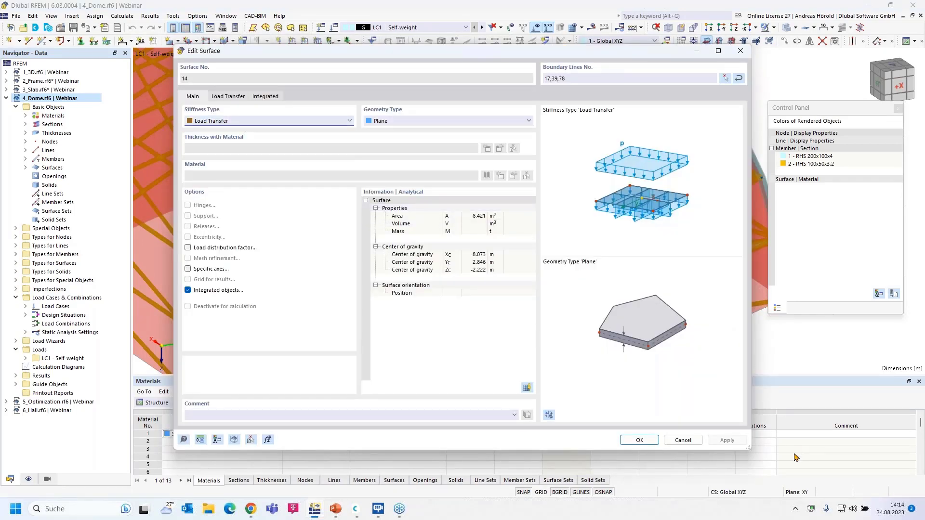
pyautogui.click(683, 440)
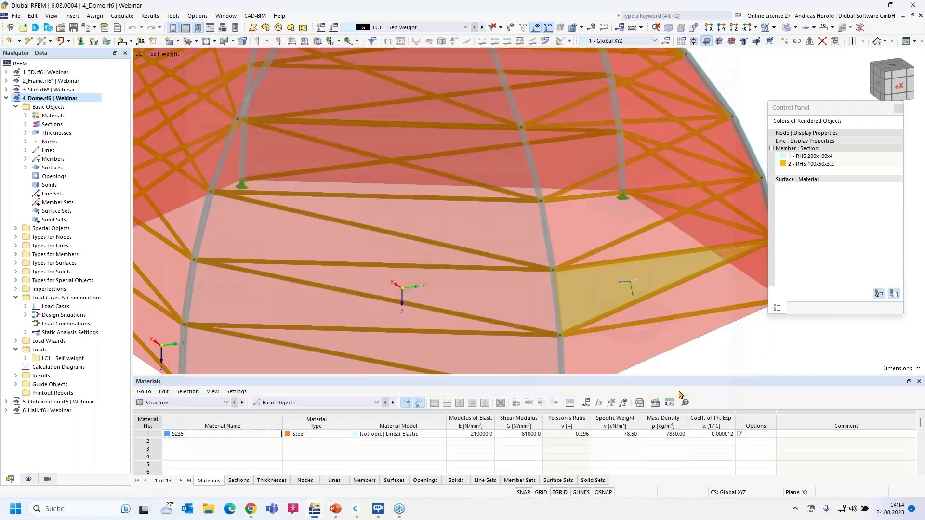
pyautogui.scroll(-4, 593, 336)
pyautogui.moveTo(582, 329); pyautogui.dragTo(559, 298, button='middle')
pyautogui.scroll(3, 559, 300)
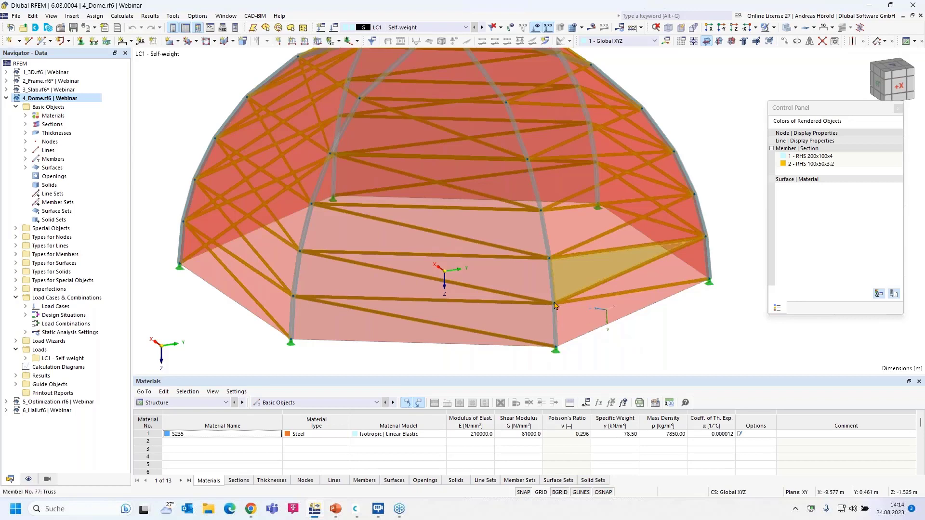
pyautogui.scroll(-5, 335, 311)
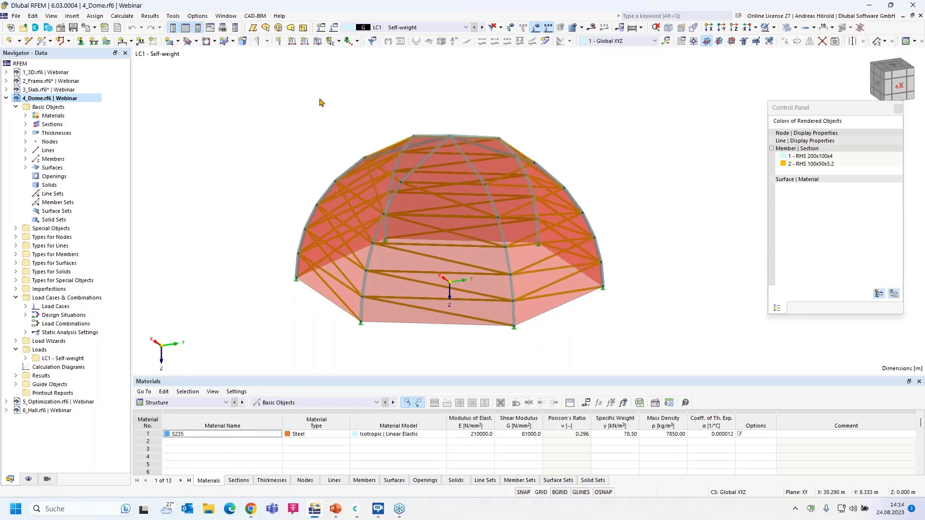
# - Apply a uniform surface load of 1.00 kN/m² in direction ZA to all dome surfaces in LC1 Self-weight
pyautogui.click(317, 42)
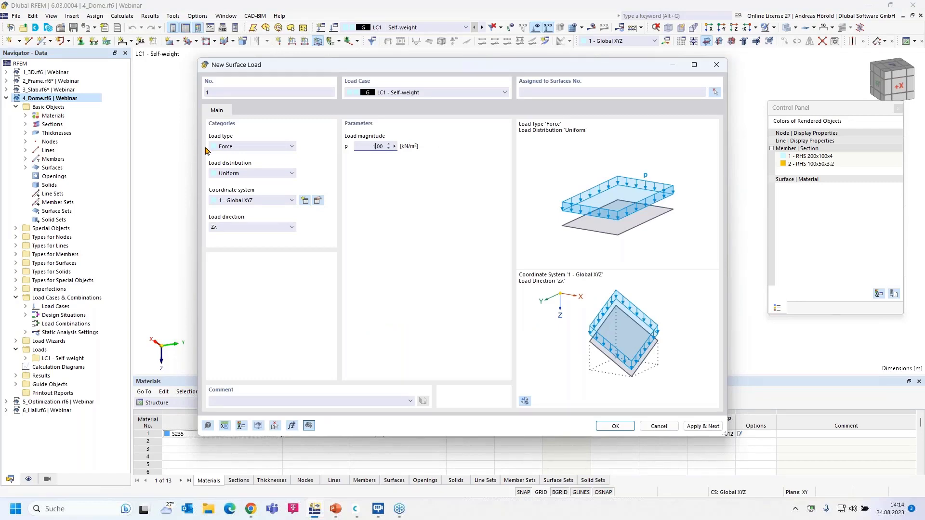
pyautogui.click(611, 426)
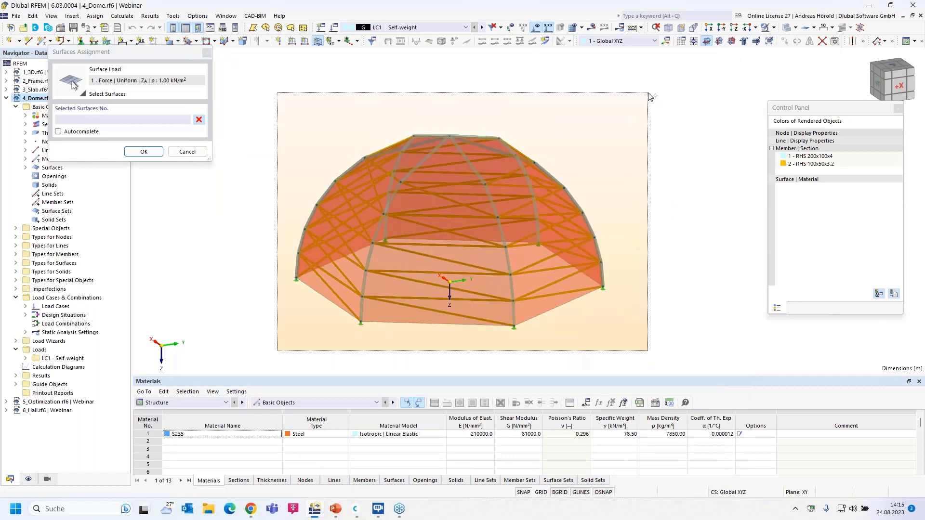
pyautogui.click(144, 151)
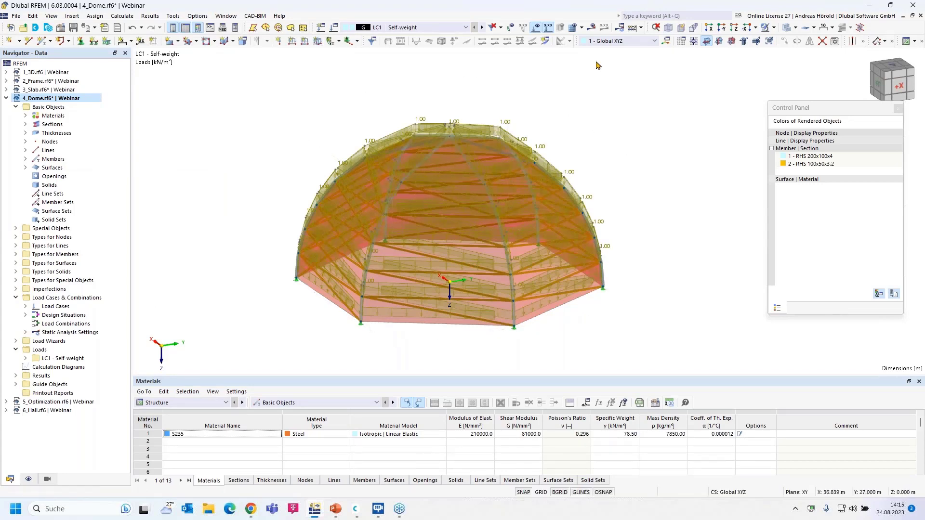
# - Calculate load case LC1 Self-weight and hide the load symbols on the dome
pyautogui.click(593, 30)
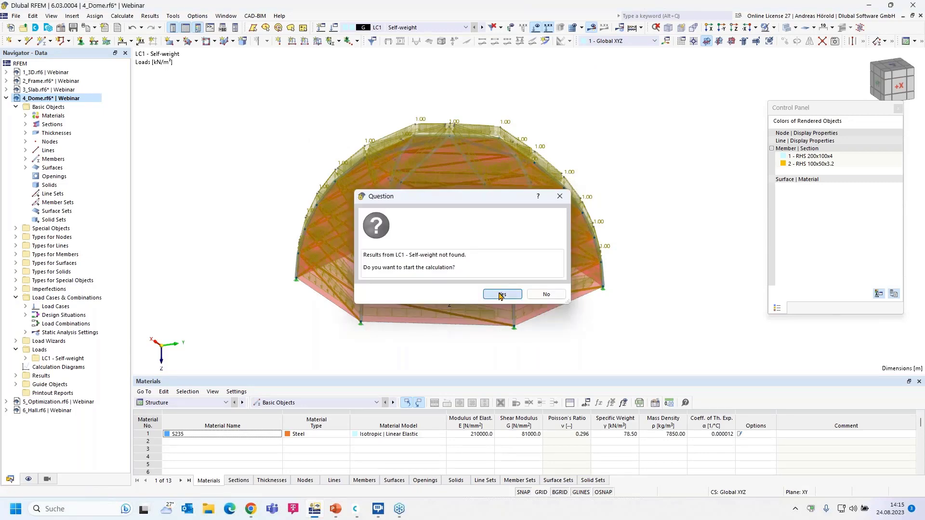
pyautogui.click(501, 294)
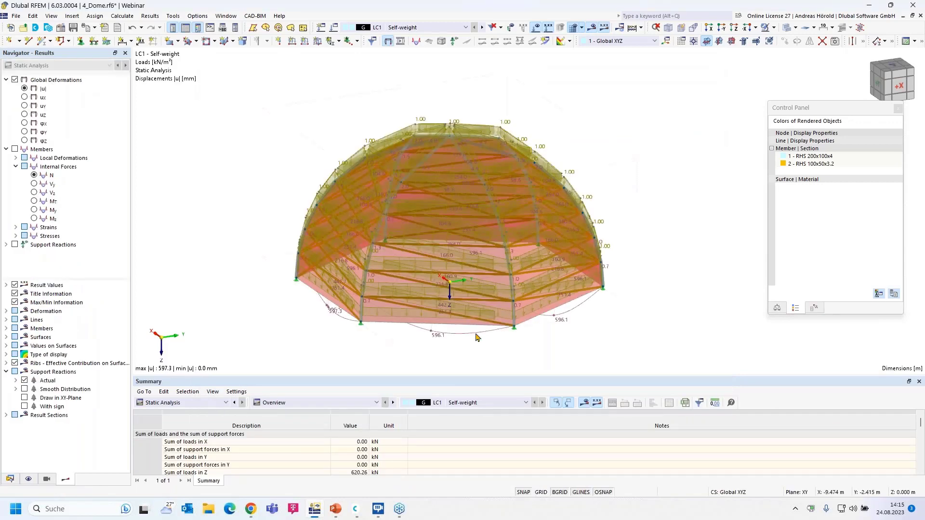
pyautogui.click(536, 28)
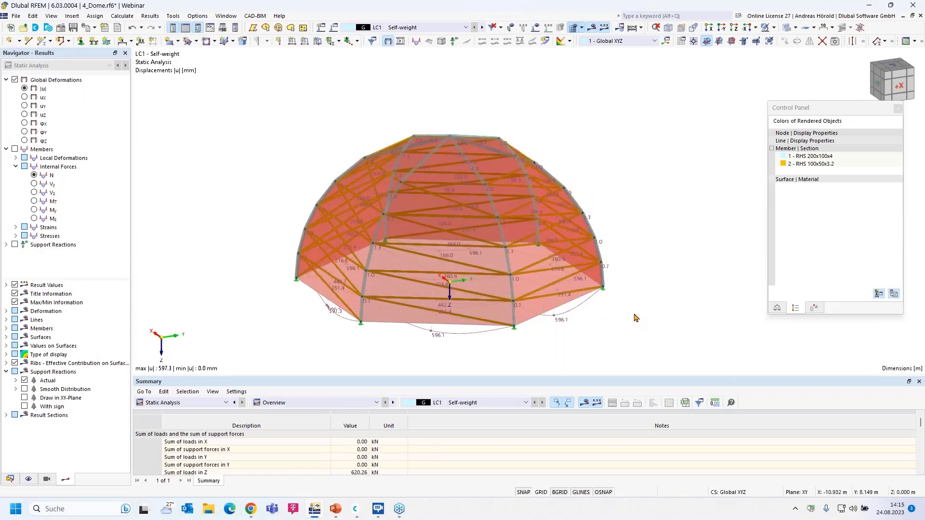
# - Display the dome as a wireframe model
pyautogui.click(773, 28)
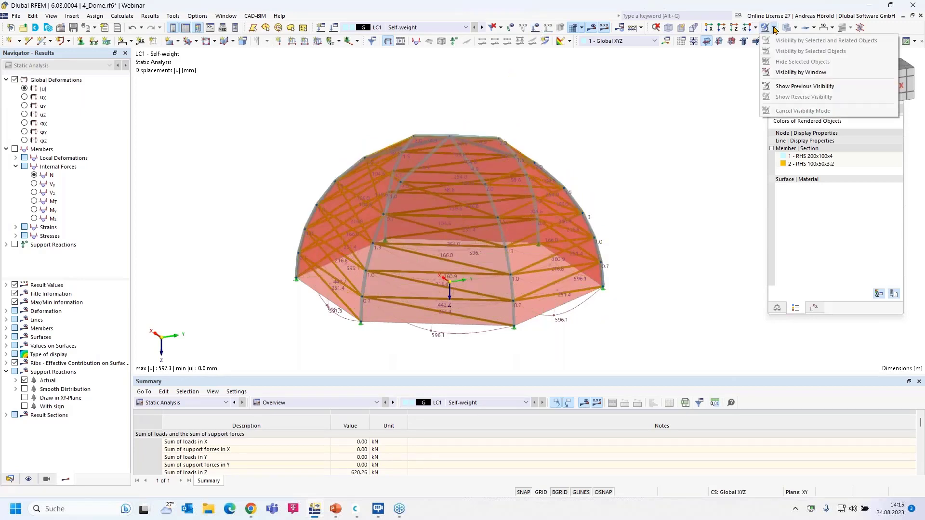
pyautogui.click(796, 28)
pyautogui.click(796, 27)
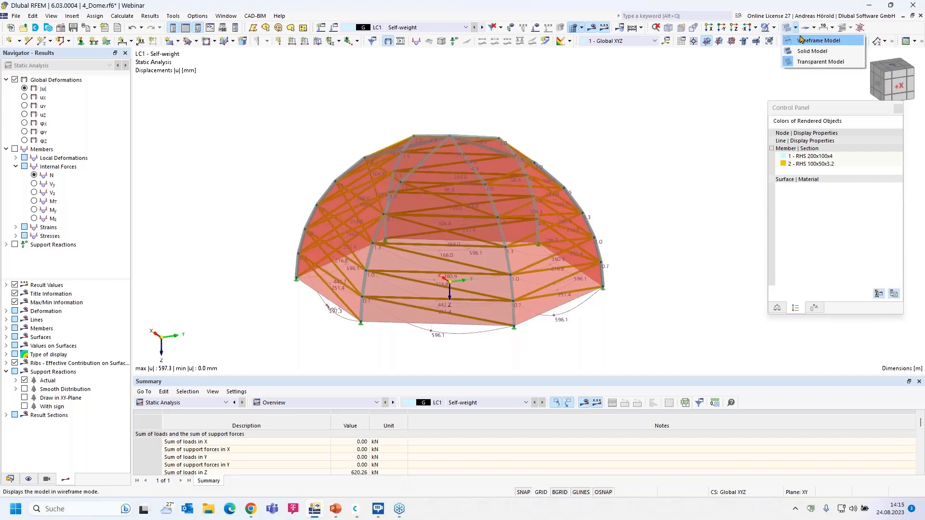
pyautogui.click(802, 40)
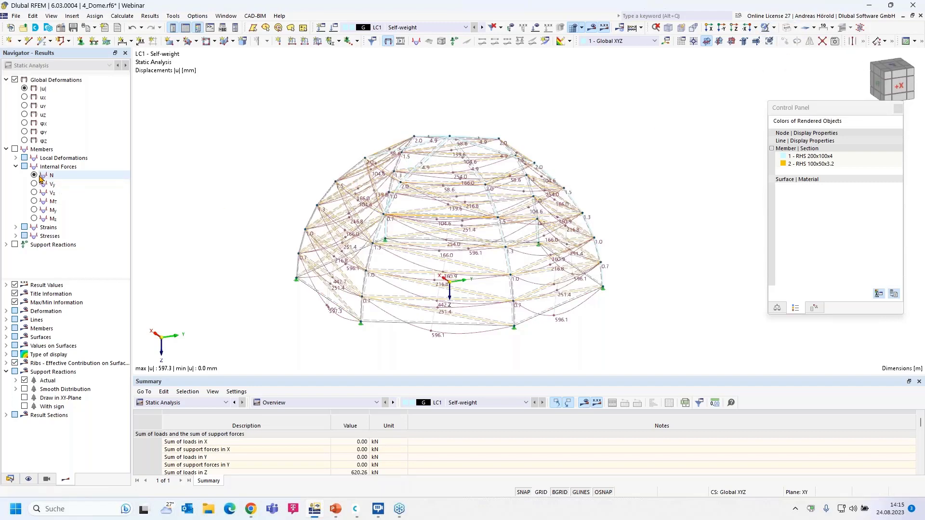
# - Display the member bending moments My and examine them on the dome's lower truss members
pyautogui.click(33, 210)
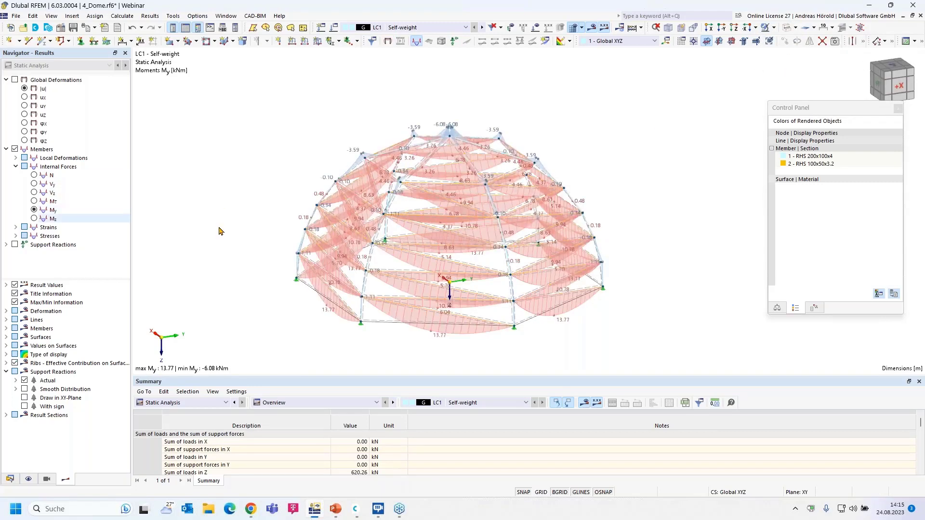
pyautogui.scroll(5, 460, 344)
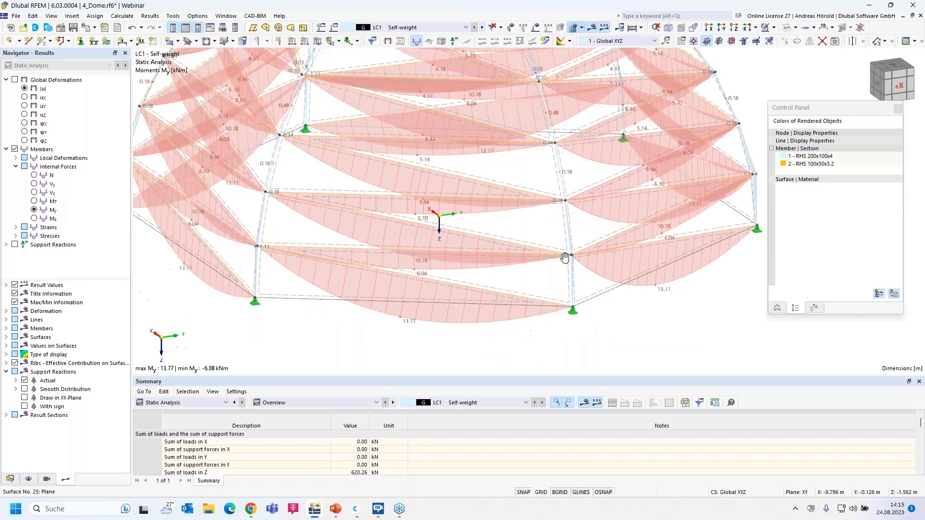
pyautogui.scroll(-4, 433, 340)
pyautogui.scroll(6, 429, 296)
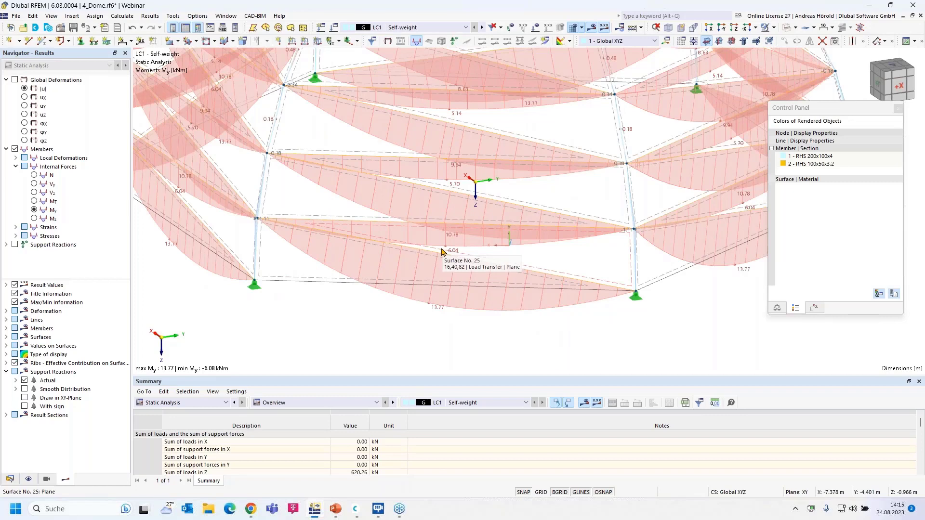
pyautogui.scroll(-2, 442, 252)
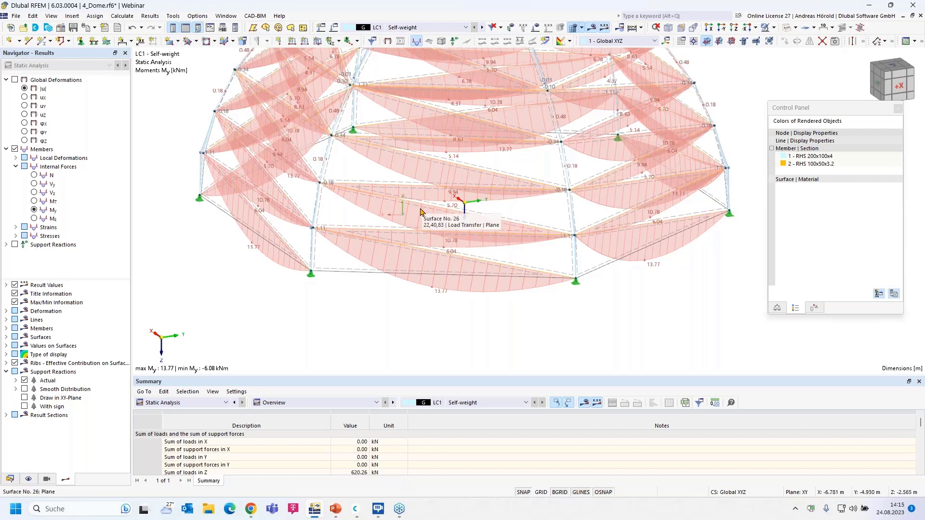
pyautogui.scroll(-2, 420, 212)
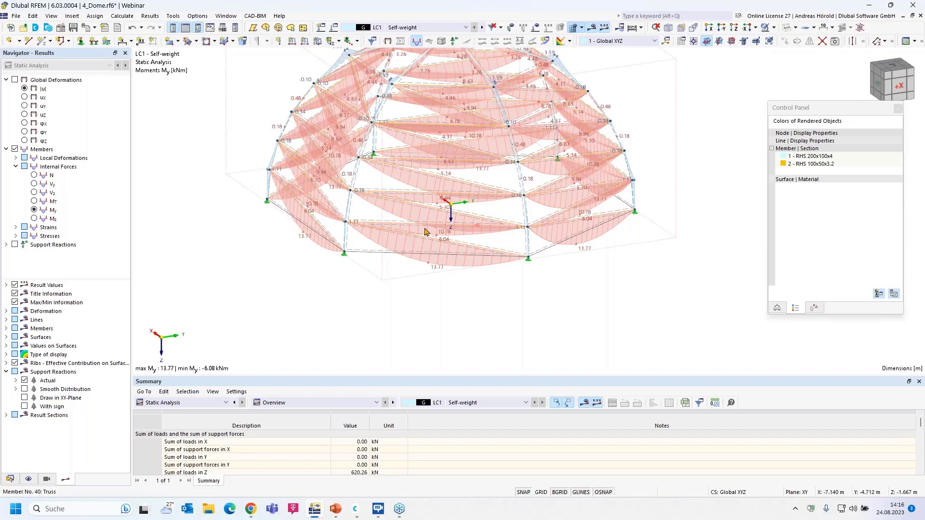
pyautogui.scroll(-2, 414, 236)
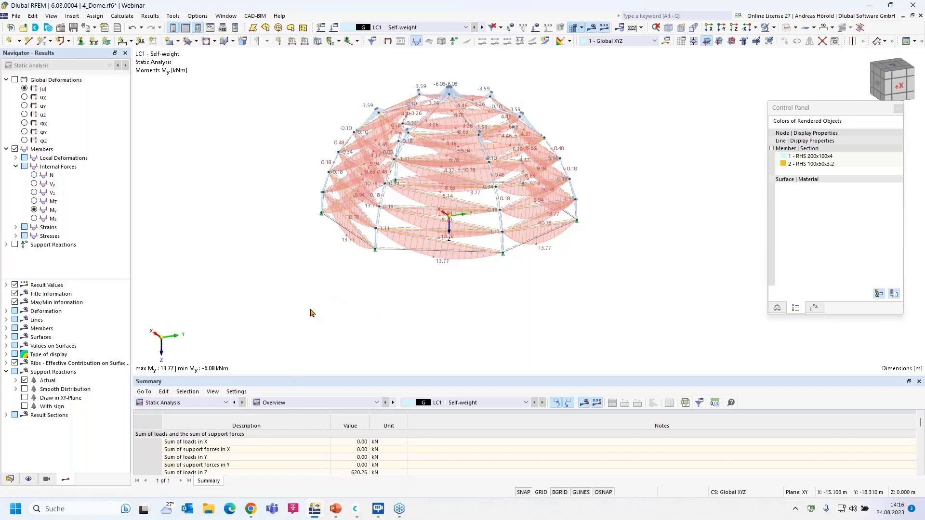
# - Activate visibility by member section so that only the members with section 2 - RHS 100x50x3.2 are shown
pyautogui.click(47, 480)
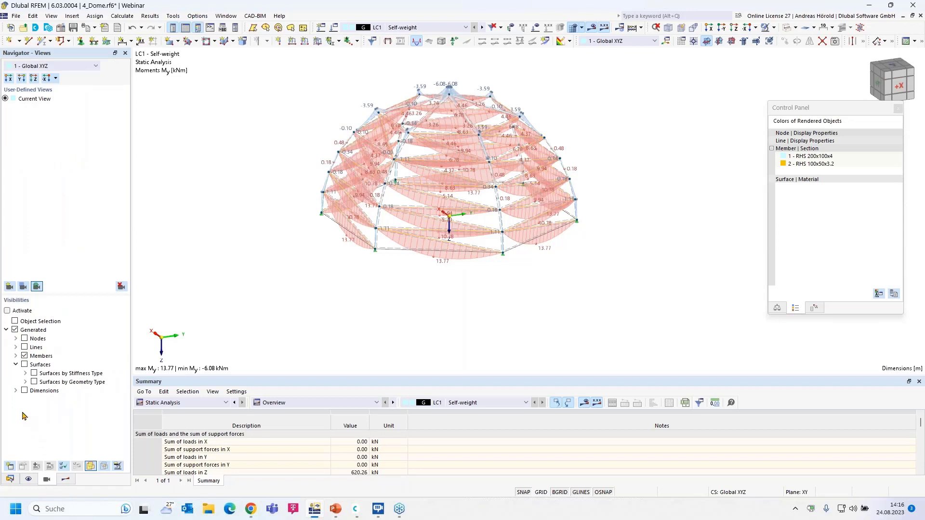
pyautogui.click(16, 356)
pyautogui.click(26, 373)
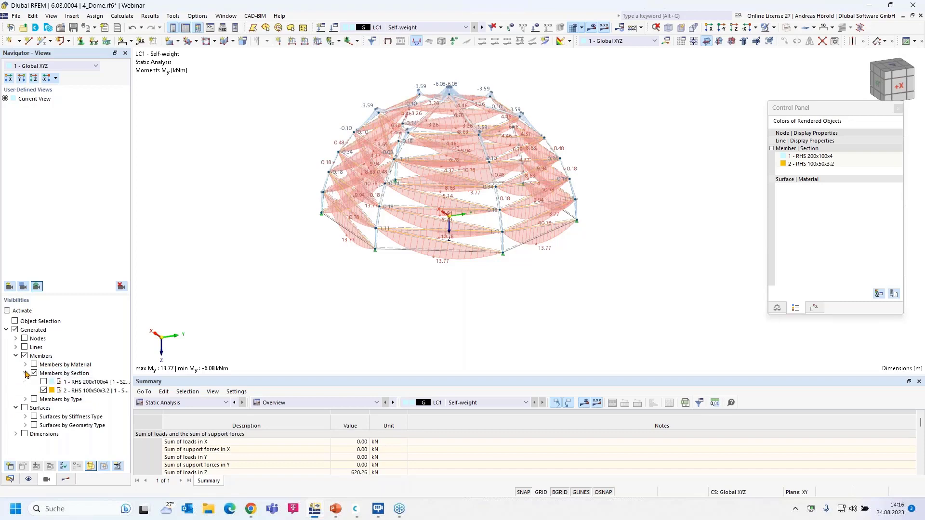
pyautogui.click(44, 391)
pyautogui.click(44, 391)
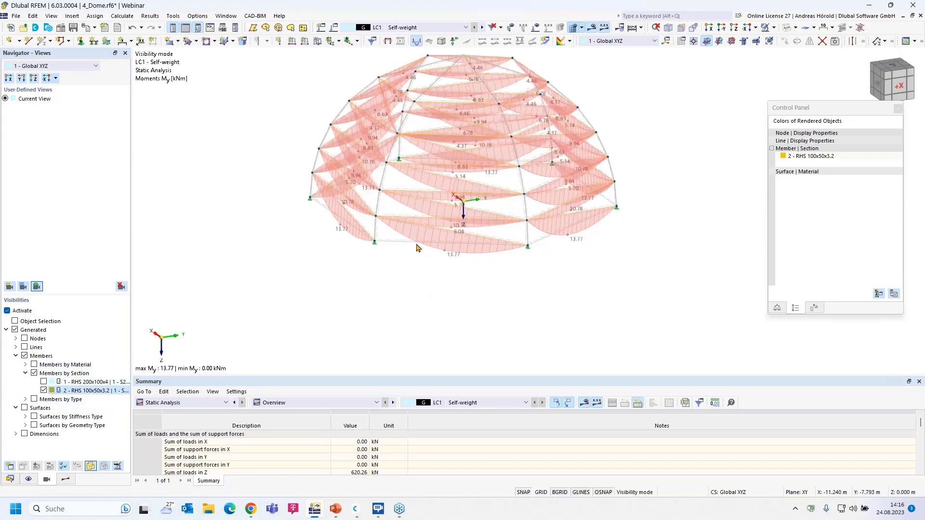
pyautogui.scroll(-2, 276, 306)
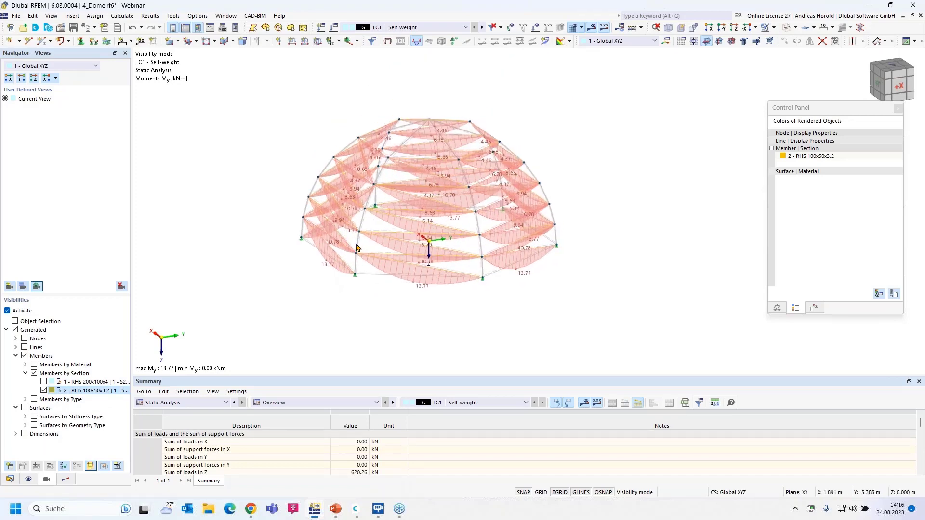
# - Render the model as transparent and change the member type of all visible RHS 100x50x3.2 members to Truss (only N)
pyautogui.moveTo(249, 320); pyautogui.dragTo(610, 85)
pyautogui.scroll(6, 611, 86)
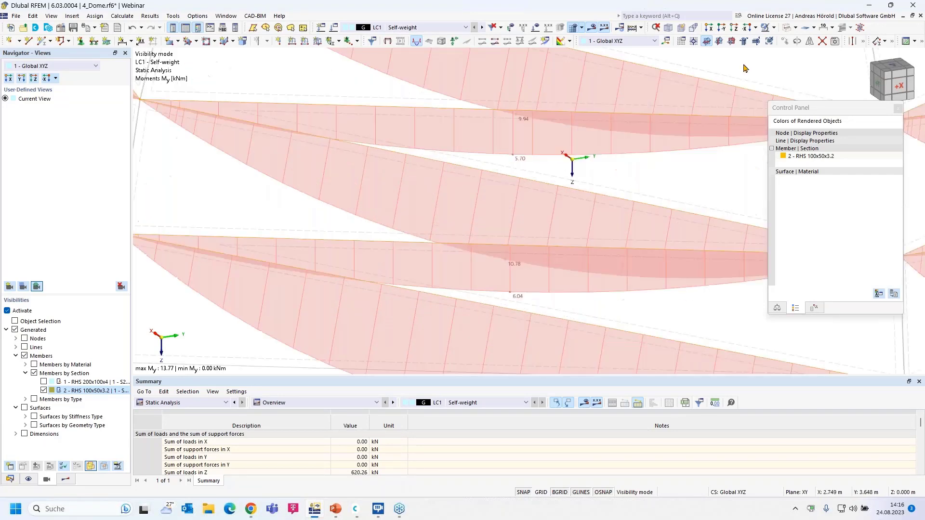
pyautogui.click(795, 28)
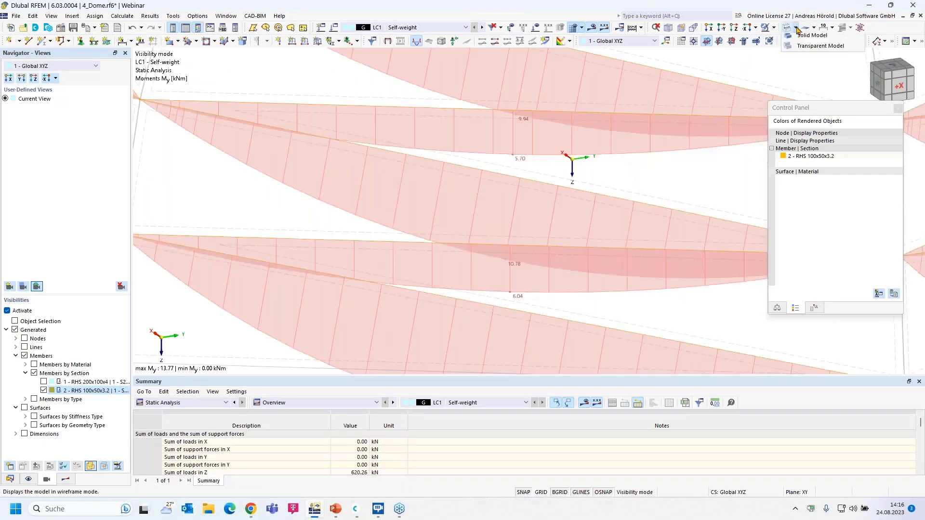
pyautogui.click(819, 46)
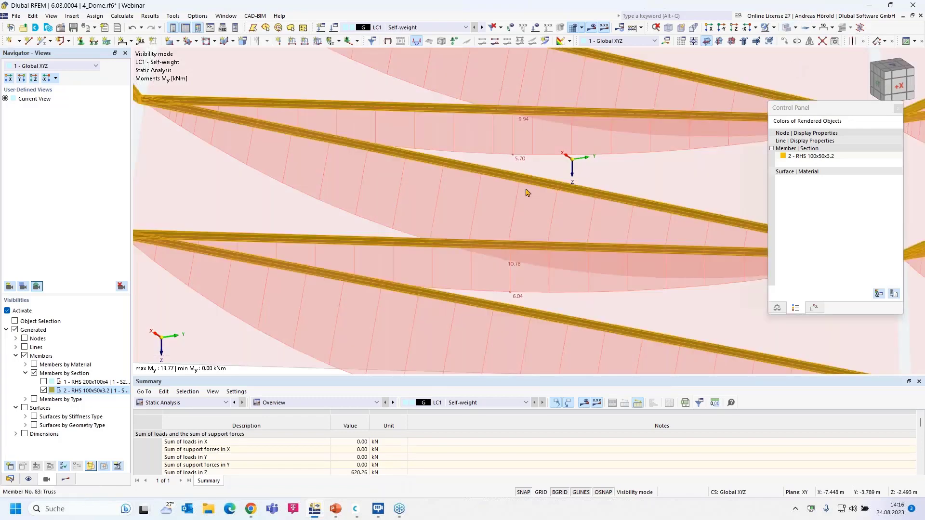
pyautogui.doubleClick(390, 243)
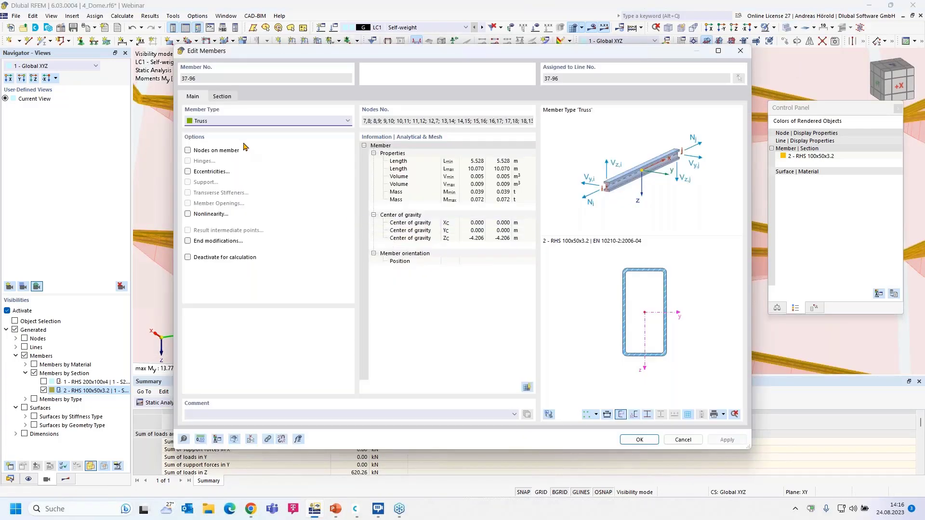
pyautogui.click(248, 122)
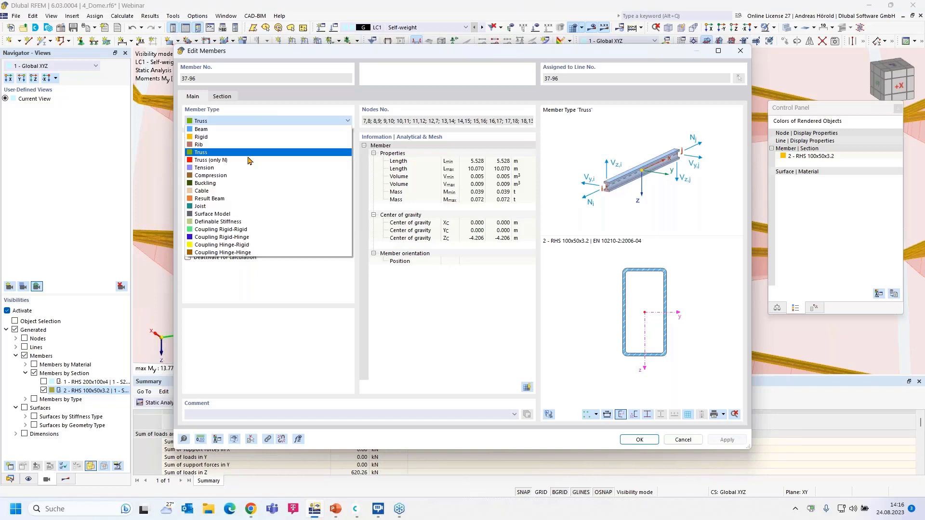
pyautogui.click(250, 160)
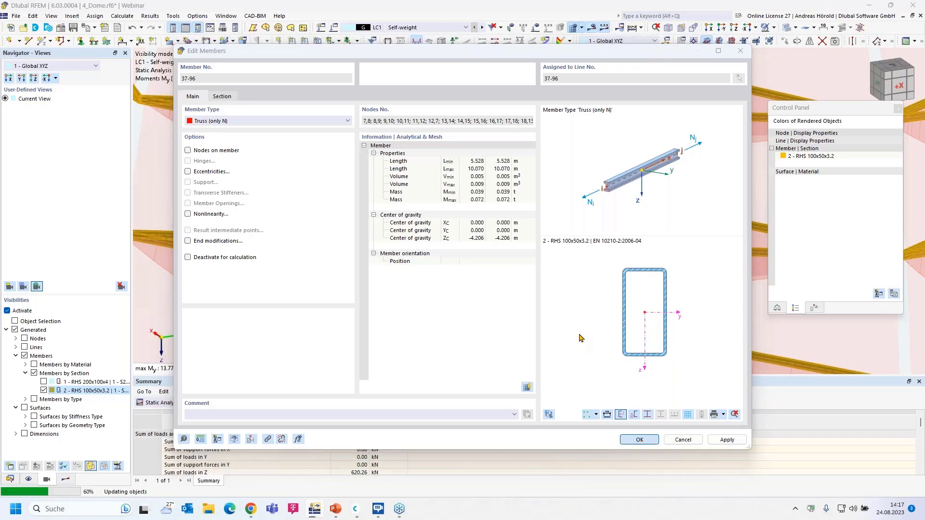
# - Apply the truss member type change to the RHS 100x50x3.2 members and recalculate load case LC1 to display the results
pyautogui.click(509, 296)
pyautogui.click(503, 294)
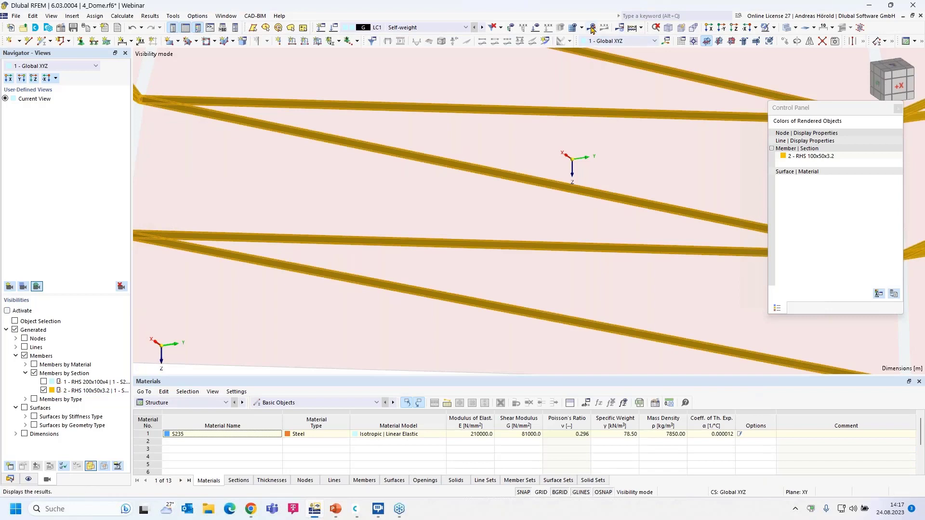
pyautogui.scroll(-6, 560, 231)
pyautogui.scroll(1, 560, 232)
pyautogui.moveTo(553, 241); pyautogui.dragTo(517, 352, button='middle')
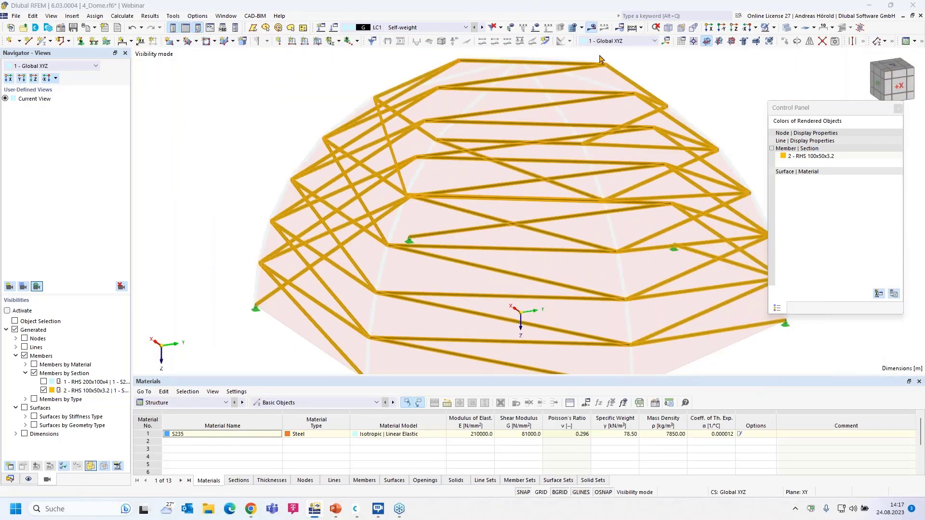
pyautogui.click(501, 294)
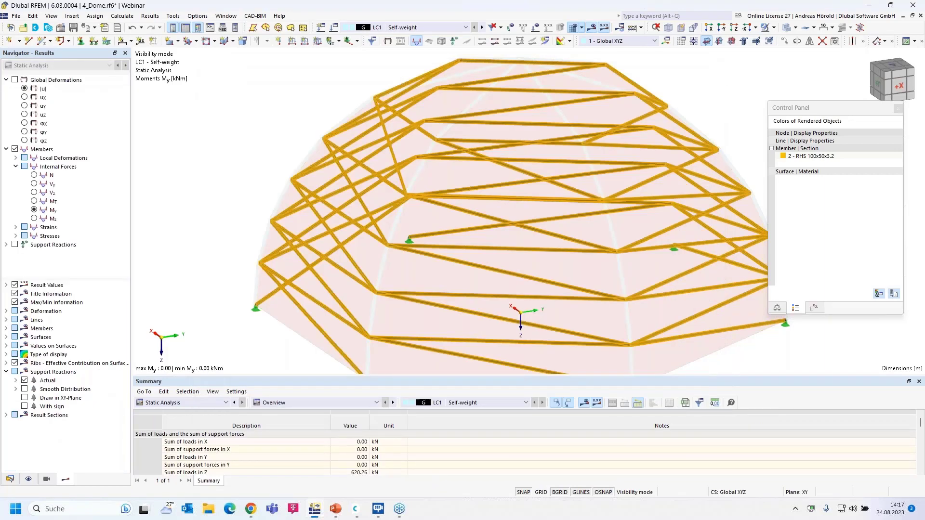
# - Check the bending moments My on the dome's truss members and display their axial forces N instead
pyautogui.scroll(-1, 510, 301)
pyautogui.moveTo(536, 302); pyautogui.dragTo(474, 268, button='middle')
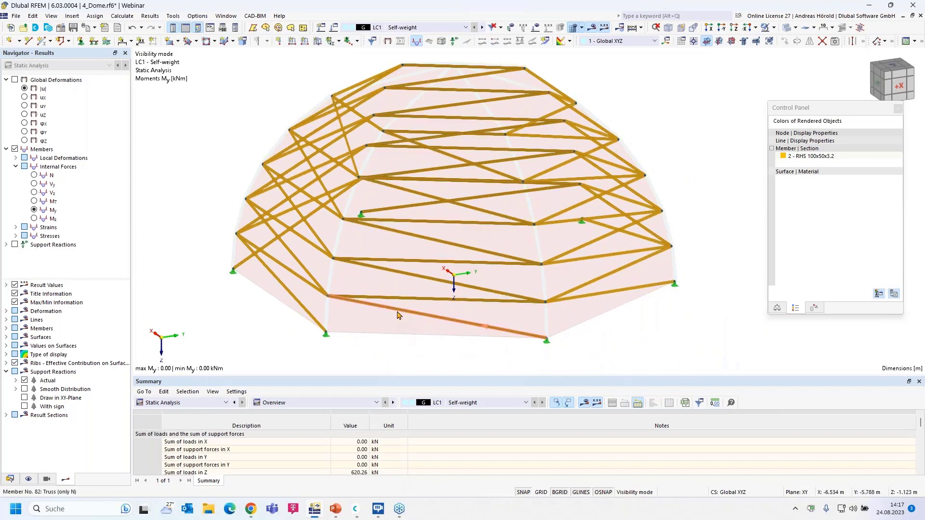
pyautogui.click(33, 210)
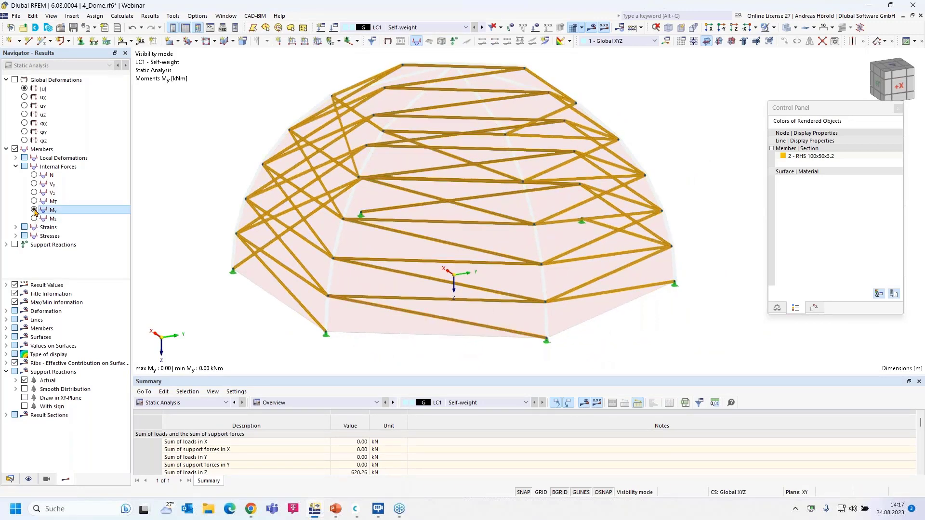
pyautogui.click(34, 175)
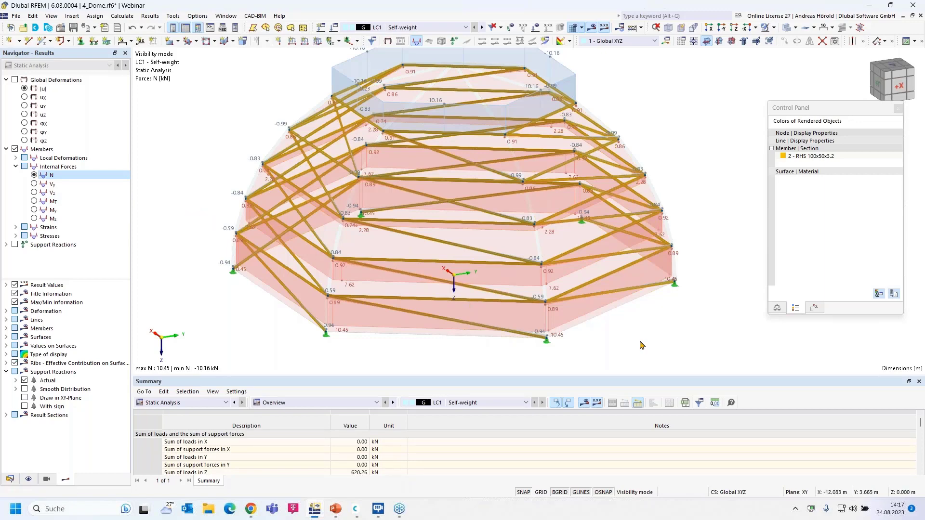
pyautogui.keyDown('ctrl'); pyautogui.moveTo(640, 343); pyautogui.dragTo(646, 368, button='middle'); pyautogui.keyUp('ctrl')
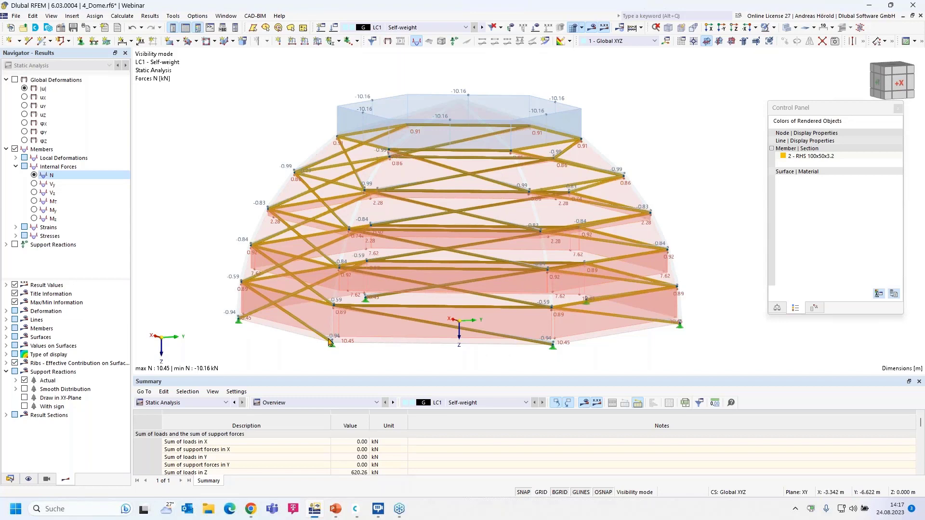
# - Collapse the dome model in the project data and activate the model 5_Optimization.rf6
pyautogui.click(10, 478)
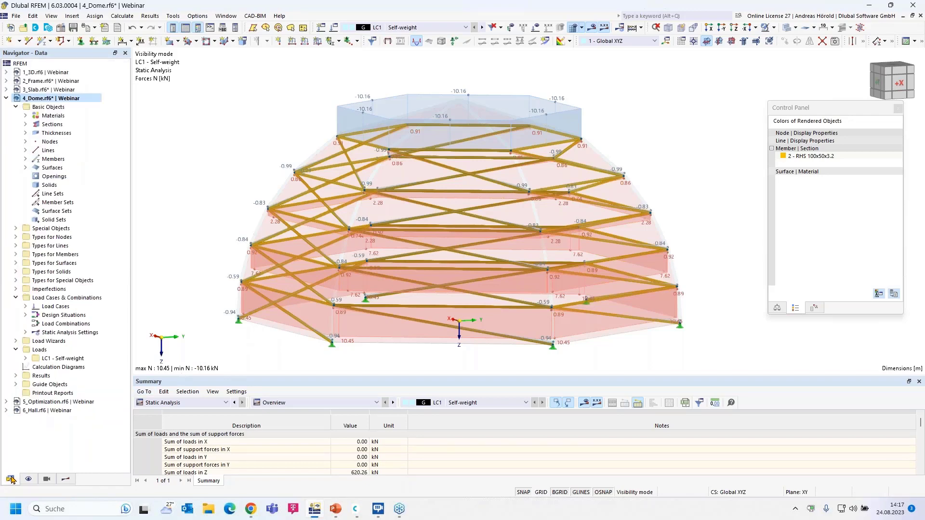
pyautogui.click(7, 98)
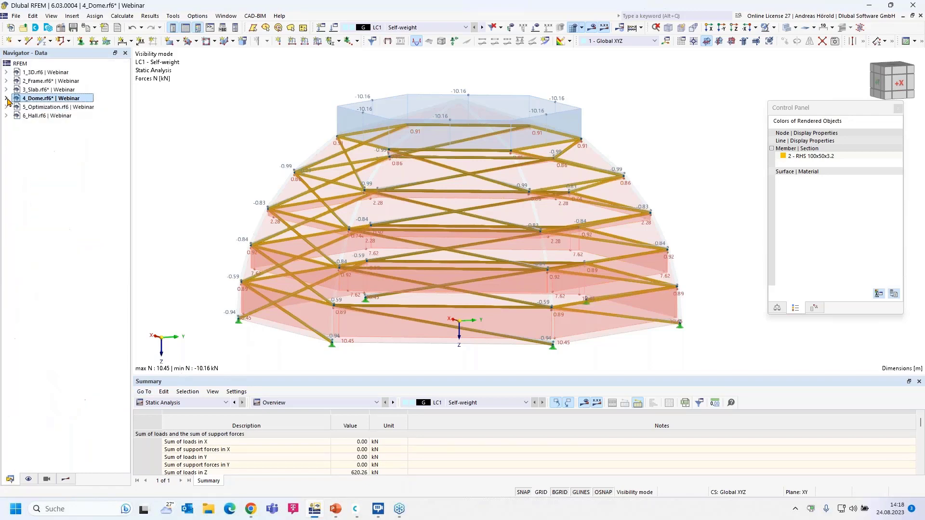
pyautogui.click(37, 109)
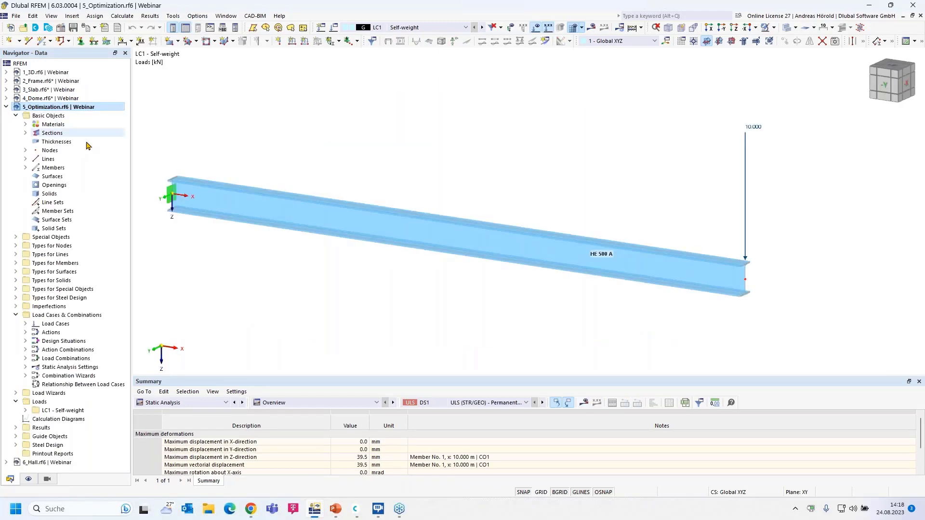
pyautogui.moveTo(256, 265); pyautogui.dragTo(293, 260, button='middle')
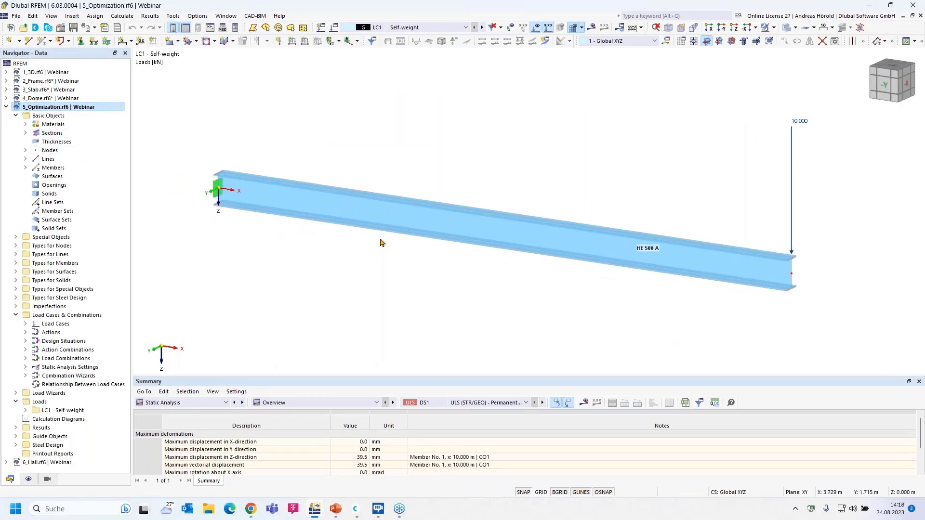
# - Show the steel design results table with the design ratios on members for the HE 500 A beam
pyautogui.click(184, 403)
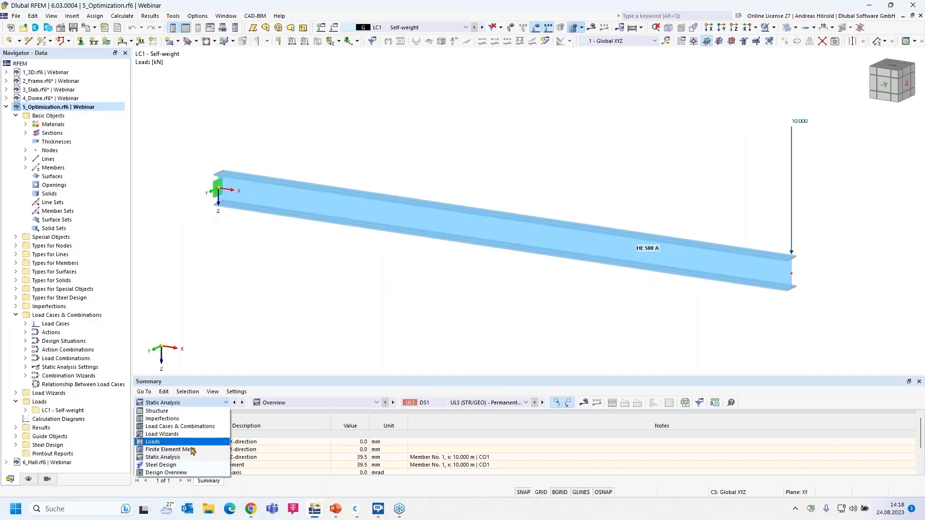
pyautogui.click(191, 468)
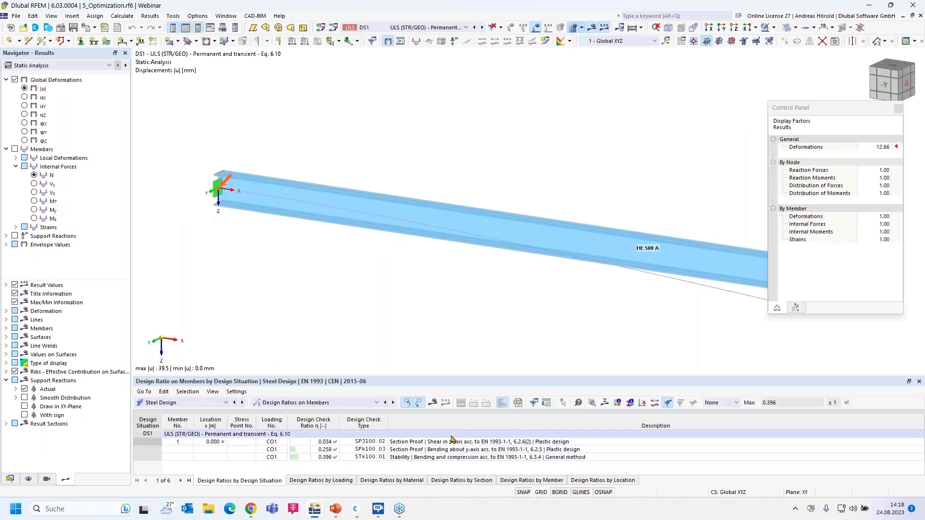
pyautogui.moveTo(608, 320); pyautogui.dragTo(539, 305, button='middle')
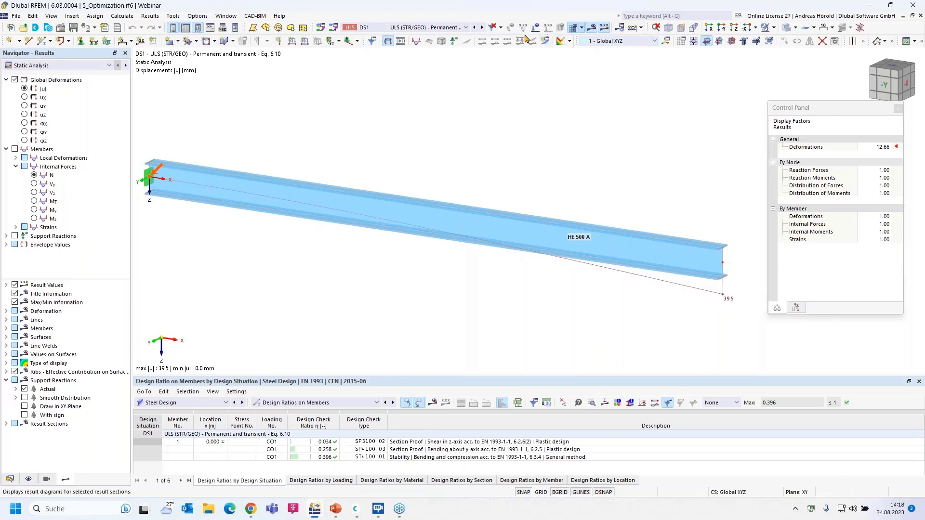
# - Switch to load case LC1 Self-weight and view the load at the beam's free end
pyautogui.click(465, 28)
pyautogui.scroll(1, 448, 41)
pyautogui.click(446, 39)
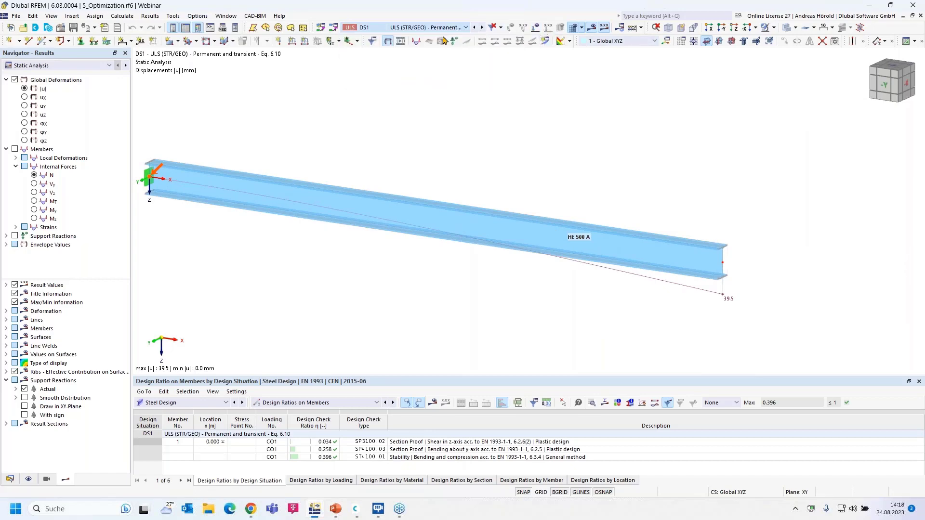
pyautogui.click(536, 27)
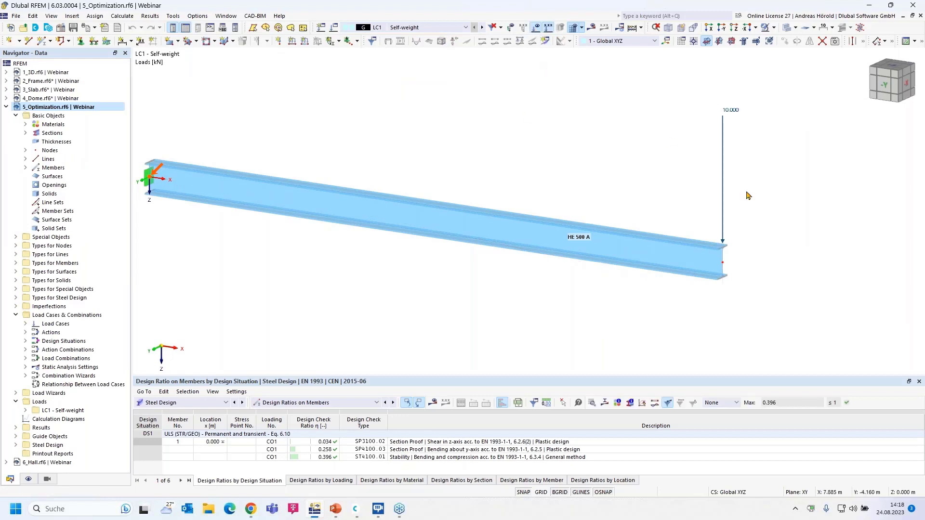
pyautogui.scroll(-1, 726, 205)
pyautogui.moveTo(627, 194); pyautogui.dragTo(638, 209, button='middle')
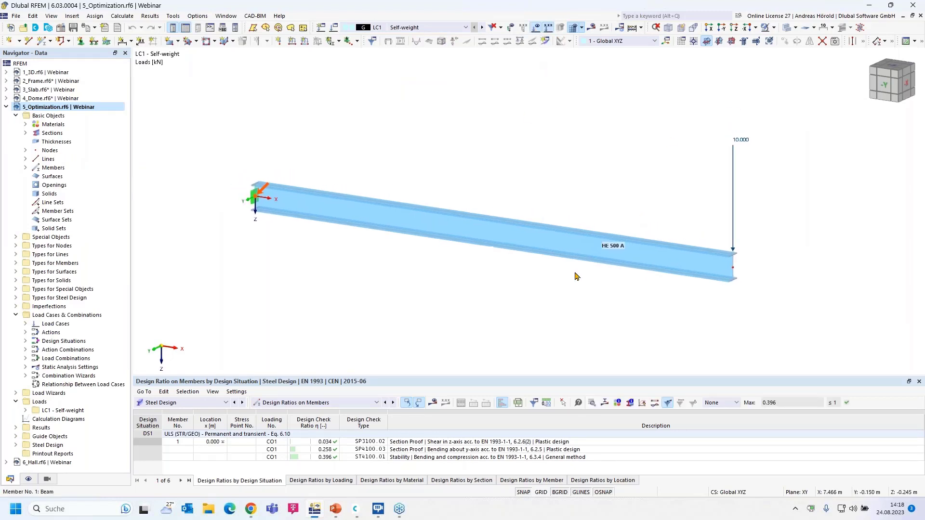
# - Highlight the stability check for bending and compression and activate design situation DS1 ULS (STR/GEO)
pyautogui.click(410, 457)
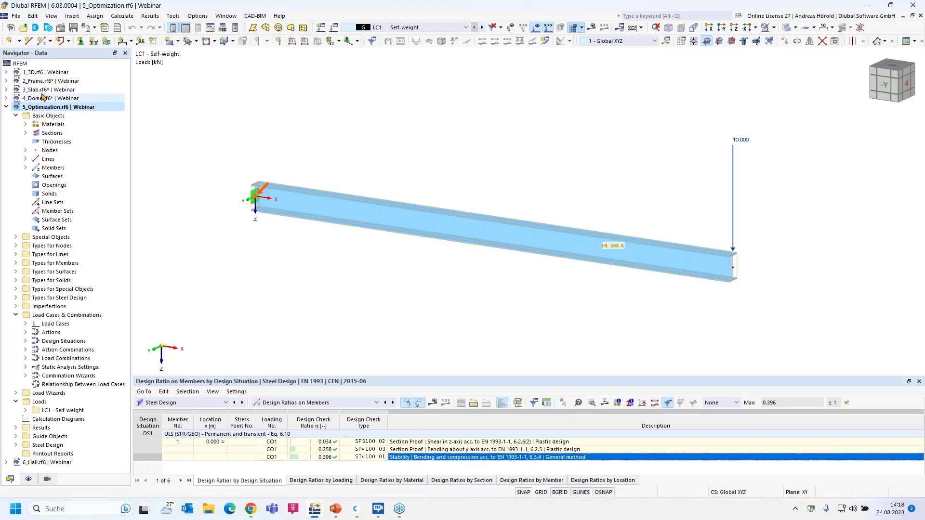
pyautogui.click(47, 479)
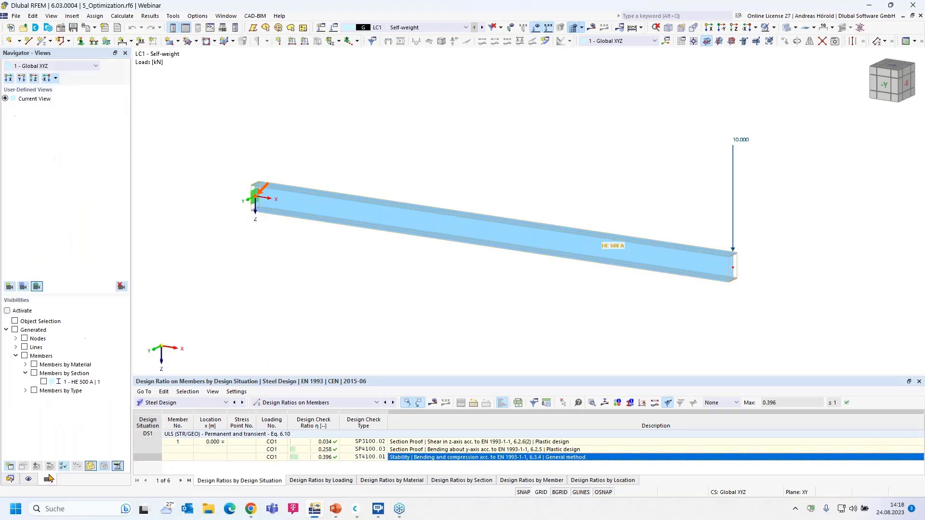
pyautogui.click(29, 479)
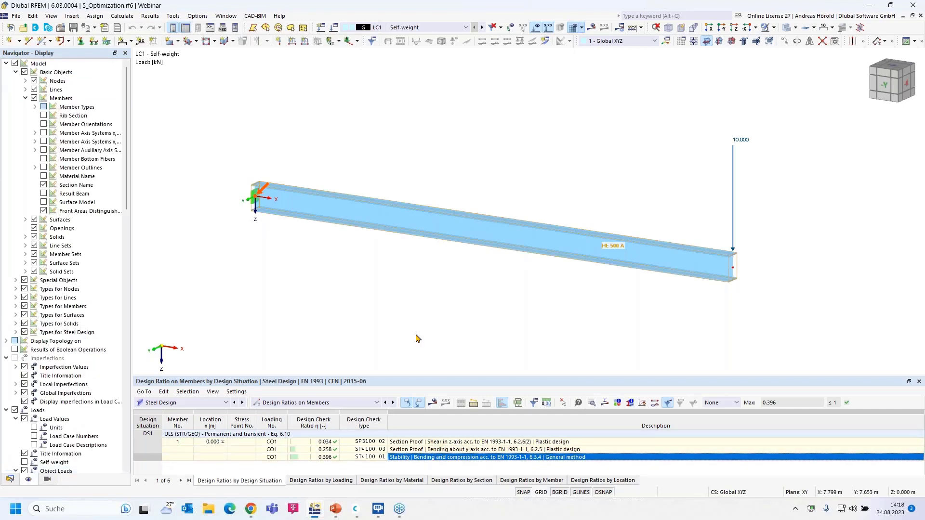
pyautogui.click(458, 29)
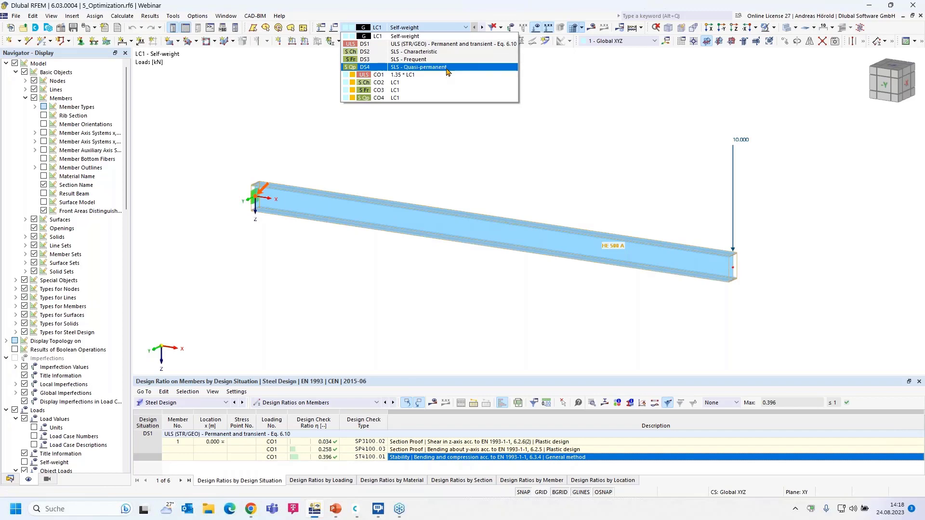
pyautogui.click(453, 44)
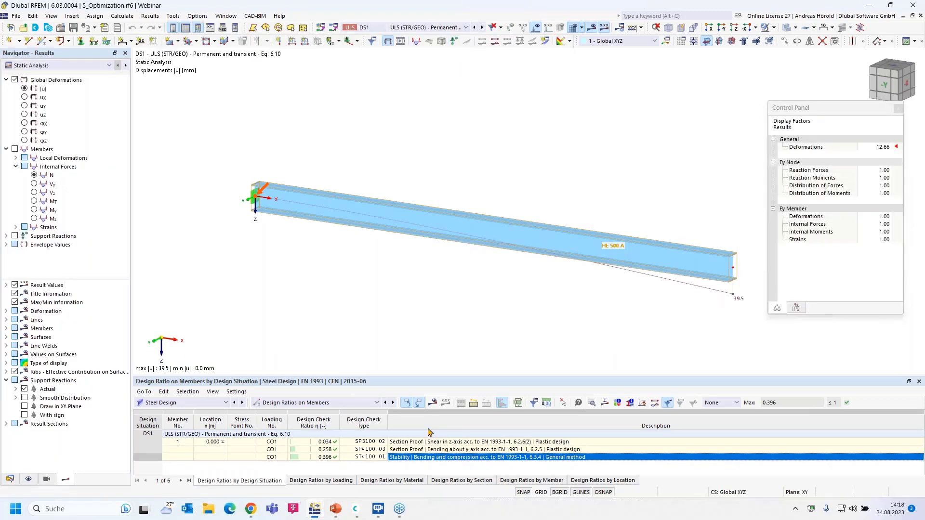
# - View the governing steel design results for the beam and return to the table of design ratios on members
pyautogui.click(324, 402)
pyautogui.click(324, 413)
pyautogui.click(323, 403)
pyautogui.click(323, 427)
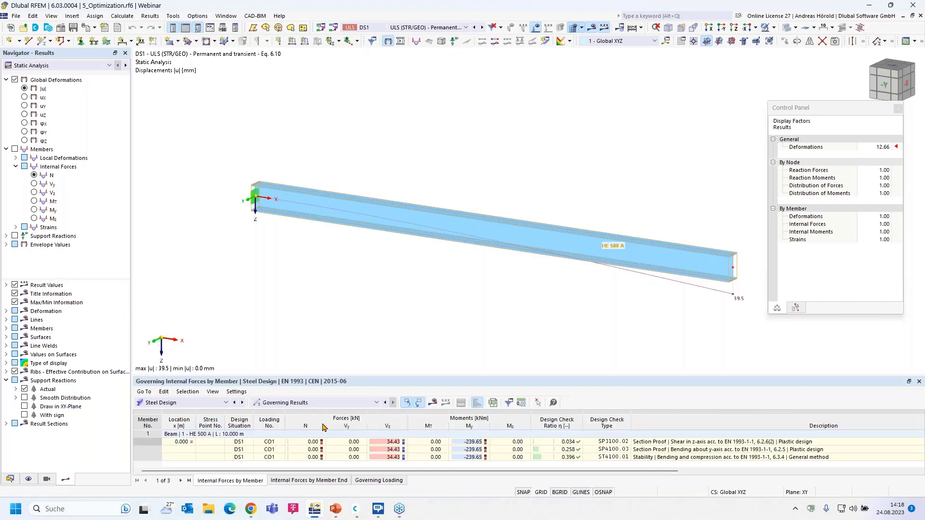
pyautogui.click(331, 403)
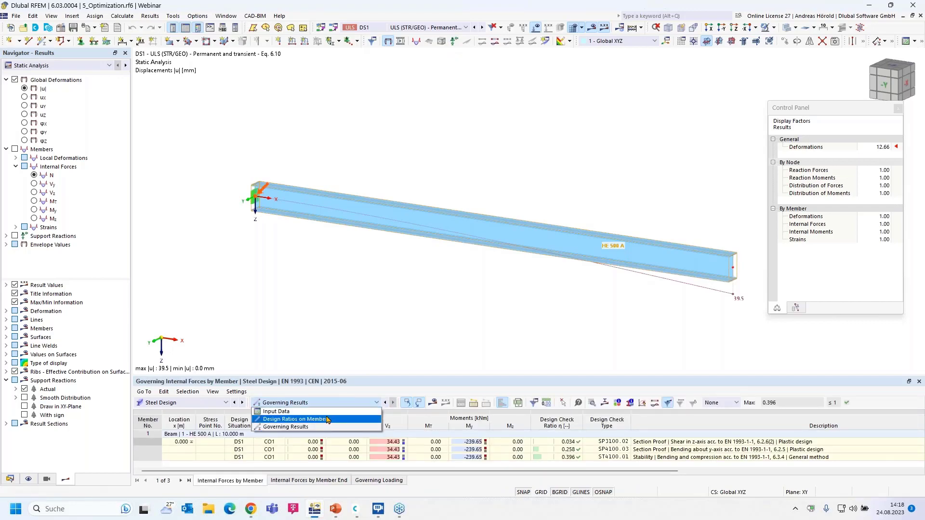
pyautogui.click(328, 420)
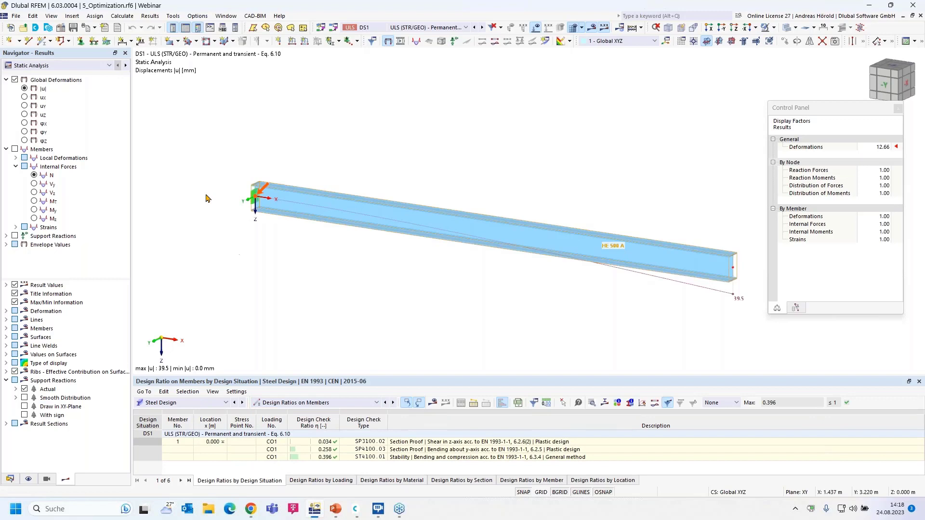
# - Show the Steel Design results on the beam and select the design ratio of stability check ST4100.01
pyautogui.click(109, 66)
pyautogui.click(99, 79)
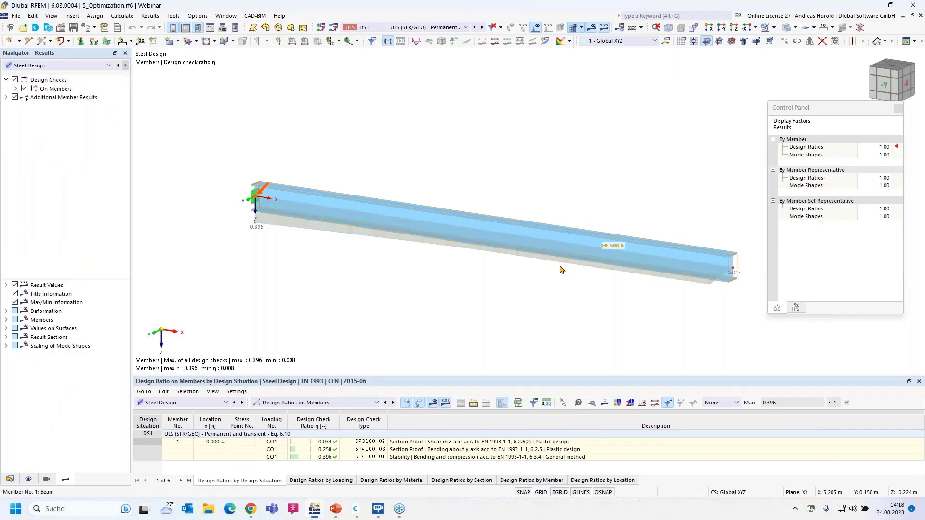
pyautogui.click(331, 459)
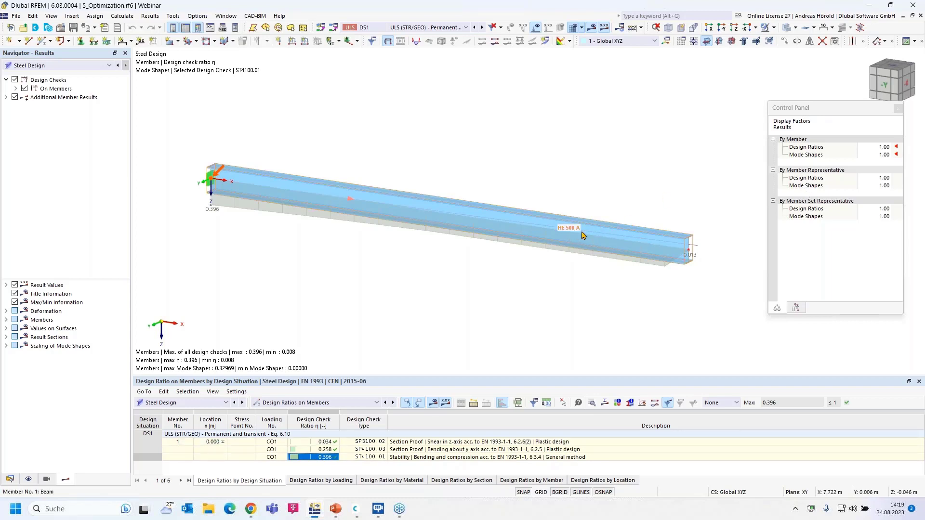
# - In the steel design input data for sections, set the other section for design of HE 500 A to Optimize - Current Row
pyautogui.click(349, 404)
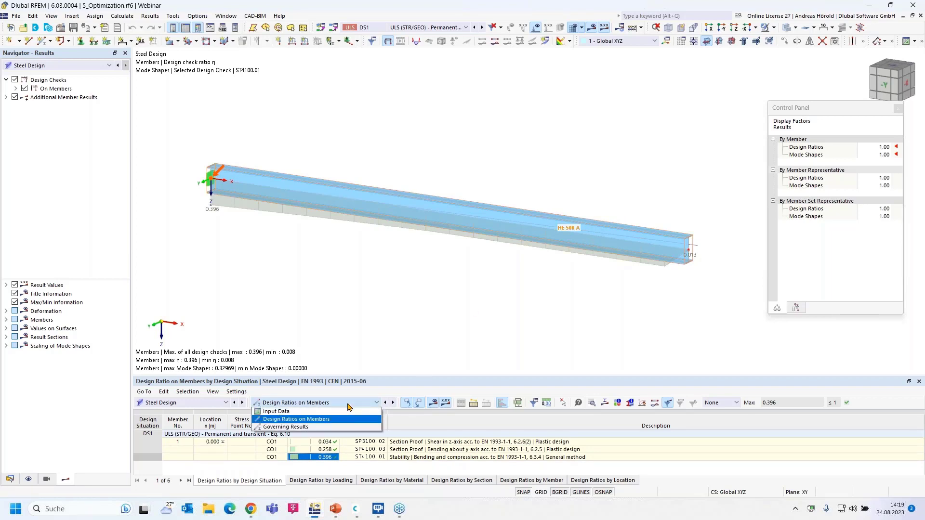
pyautogui.click(323, 412)
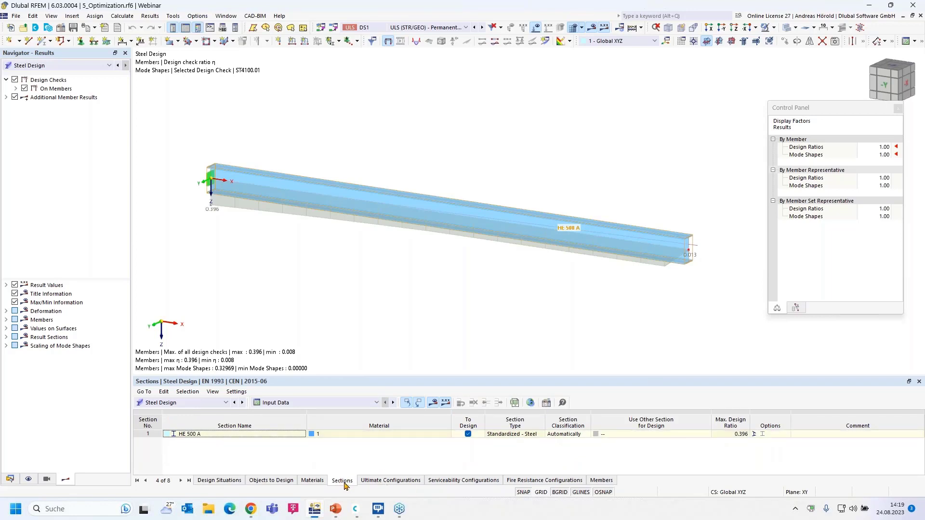
pyautogui.click(703, 435)
pyautogui.click(699, 435)
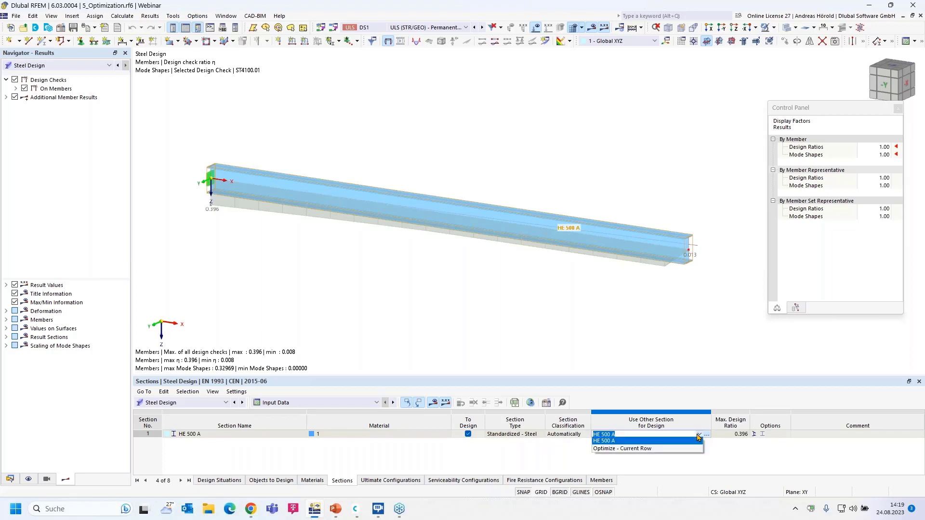
pyautogui.click(666, 449)
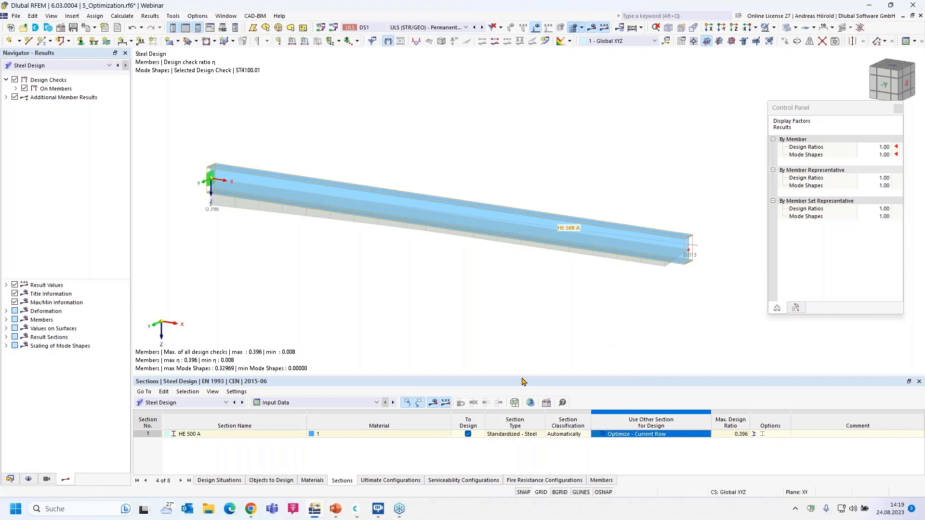
# - Recalculate the steel design with the section optimization and select the design ratio of stability check ST4100.01
pyautogui.click(642, 28)
pyautogui.click(657, 51)
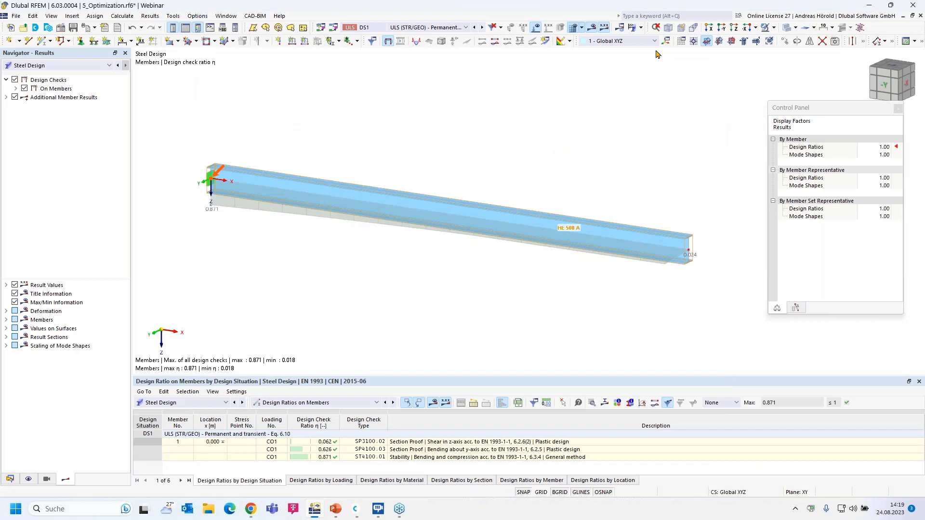
pyautogui.click(327, 458)
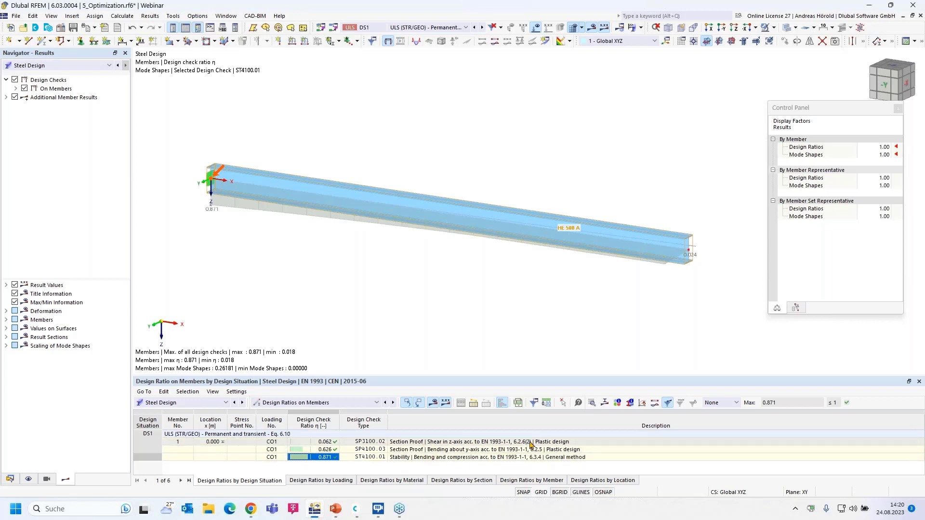
# - From the steel design input data for sections, export the optimized section HE 320 A to the RFEM model
pyautogui.click(336, 405)
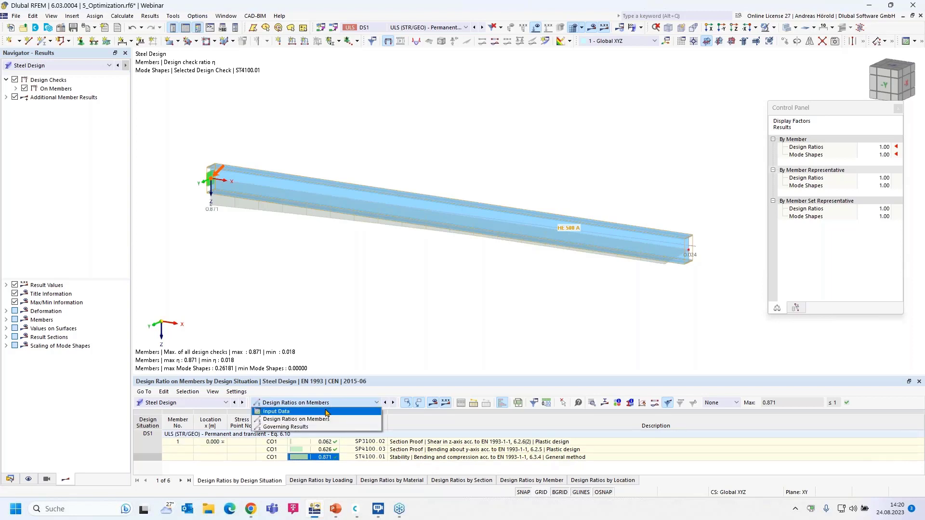
pyautogui.click(327, 412)
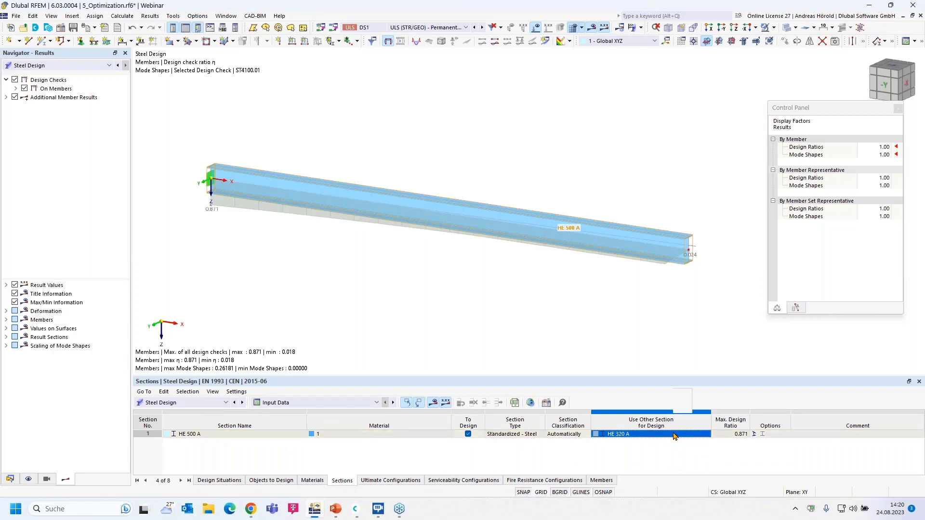
pyautogui.rightClick(674, 436)
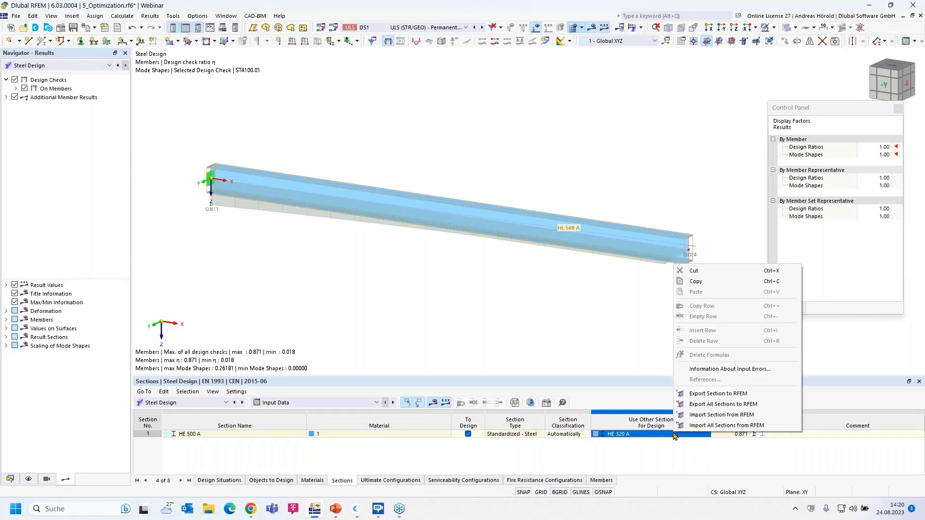
pyautogui.click(731, 394)
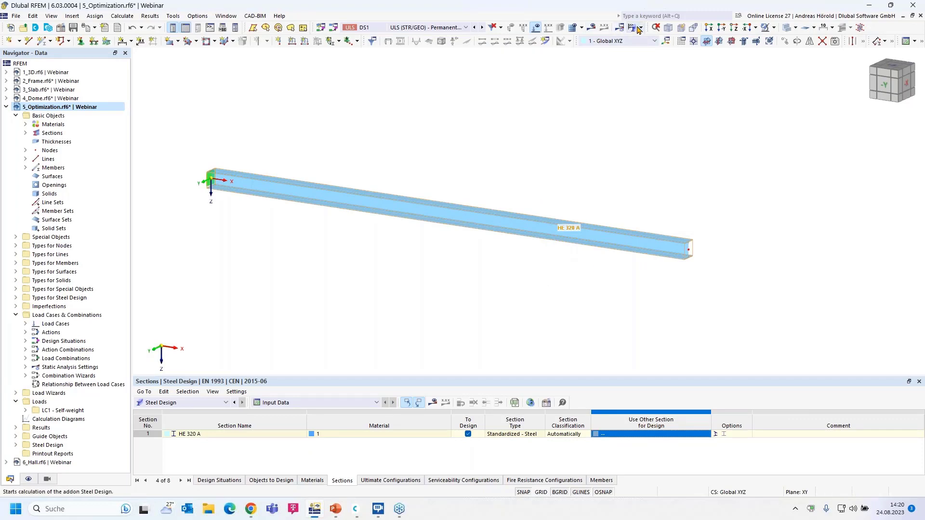
# - Recalculate the steel design with the exported section and display the Steel Design results on the beam
pyautogui.click(656, 42)
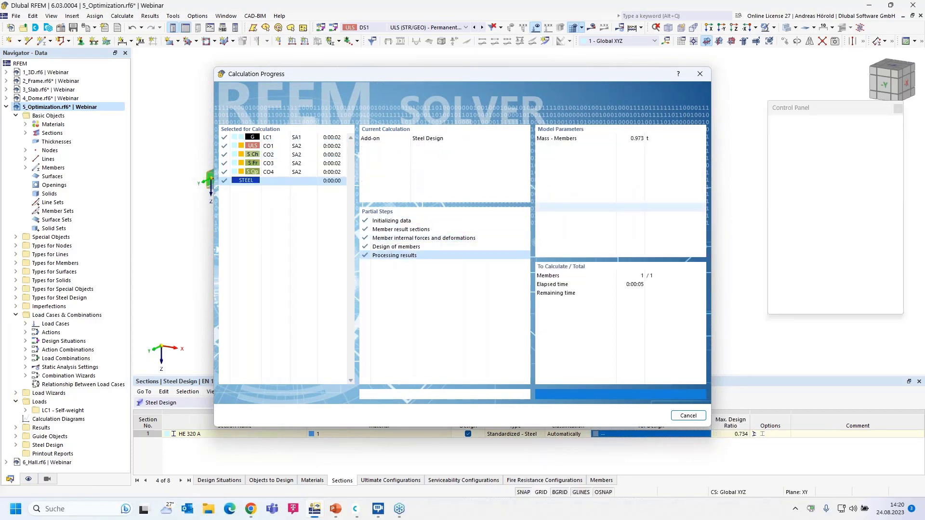
pyautogui.click(173, 402)
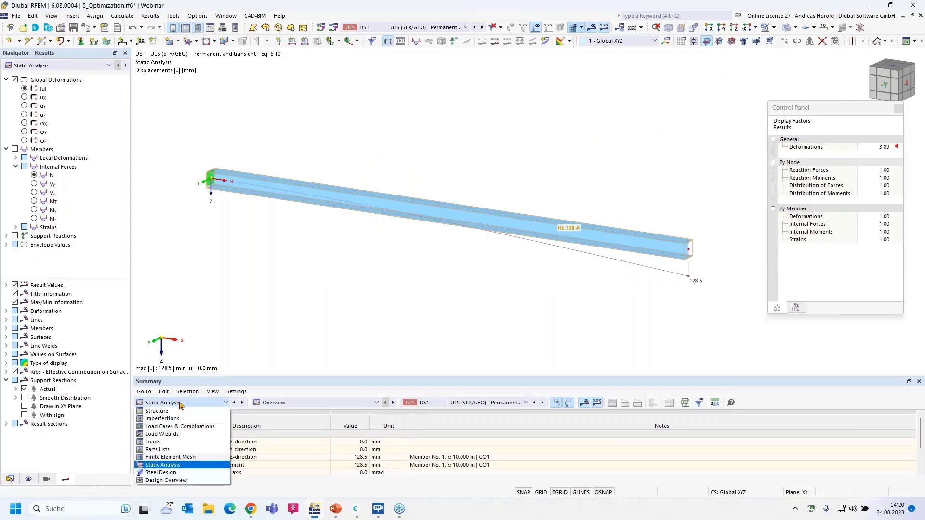
pyautogui.click(195, 475)
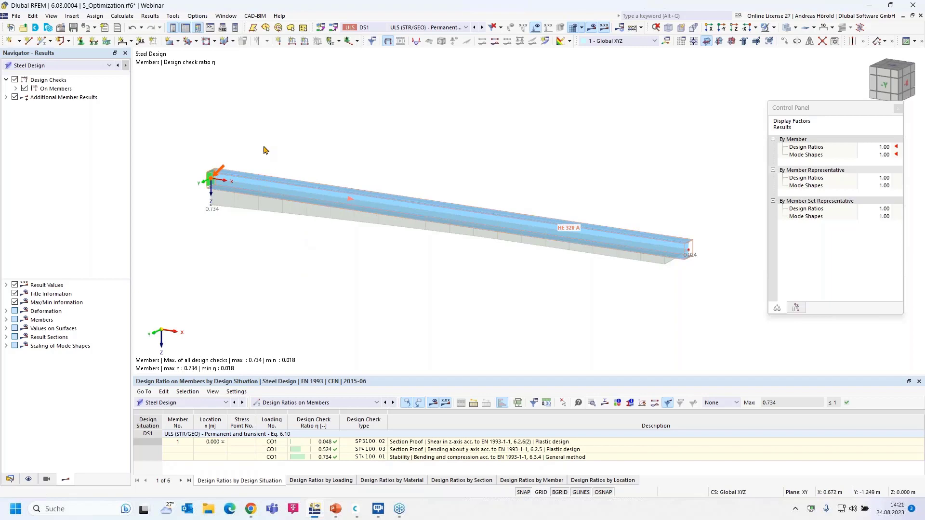
# - Review the available add-ons in the model's base data and close it without making changes
pyautogui.click(61, 29)
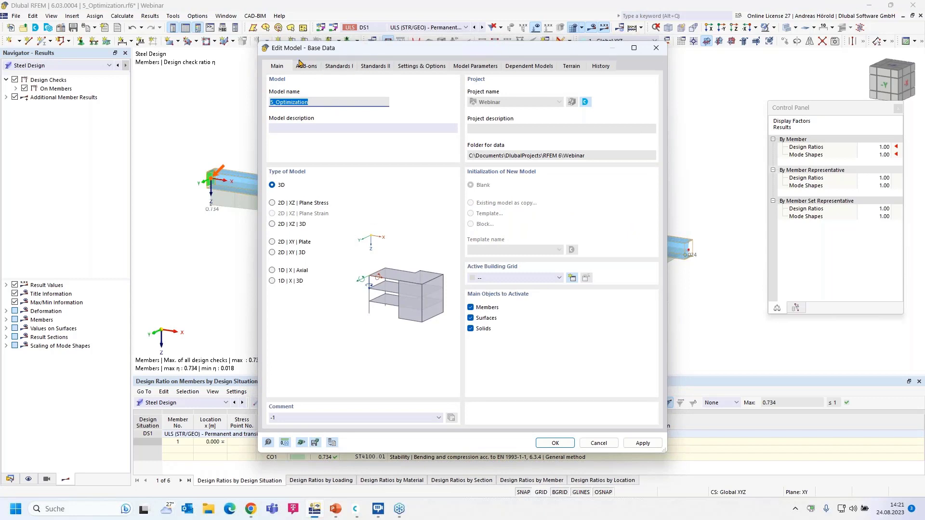
pyautogui.click(306, 66)
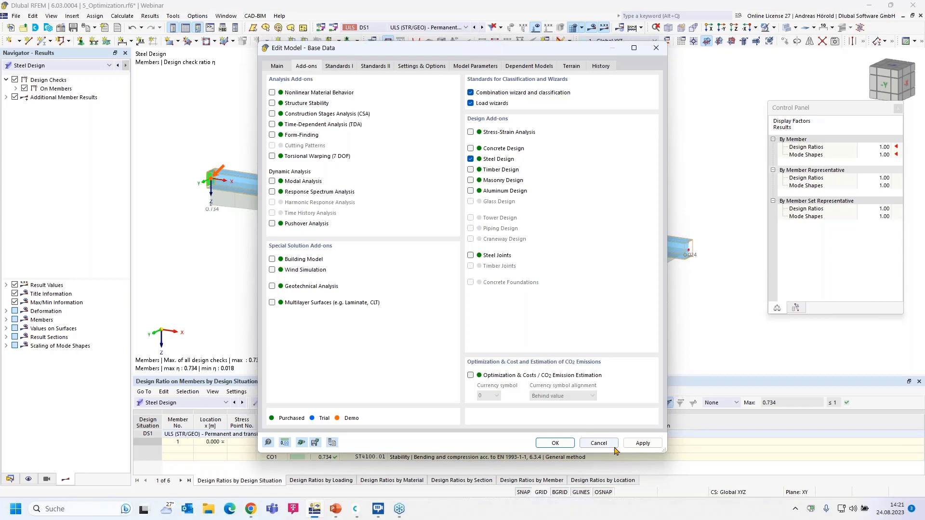
pyautogui.click(598, 443)
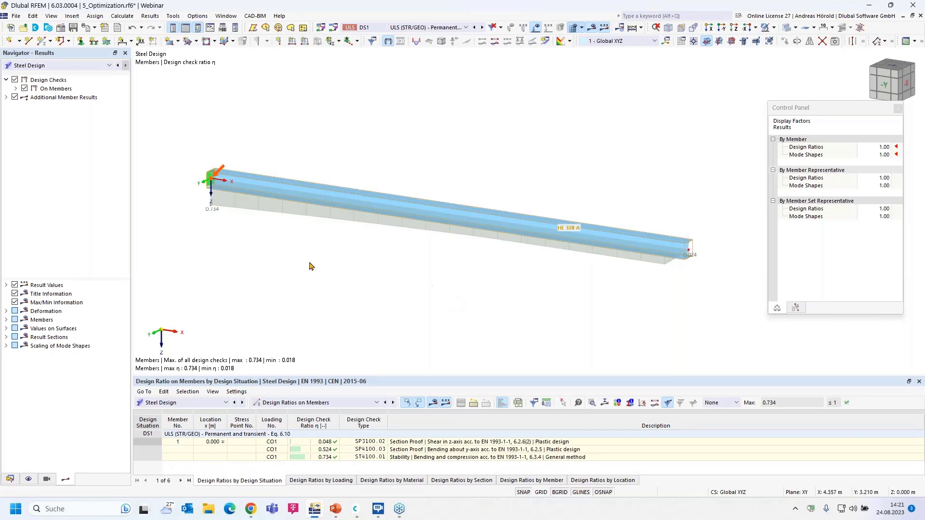
# - Collapse the 5_Optimization model in the data navigator and switch to the 6_Hall model
pyautogui.click(10, 479)
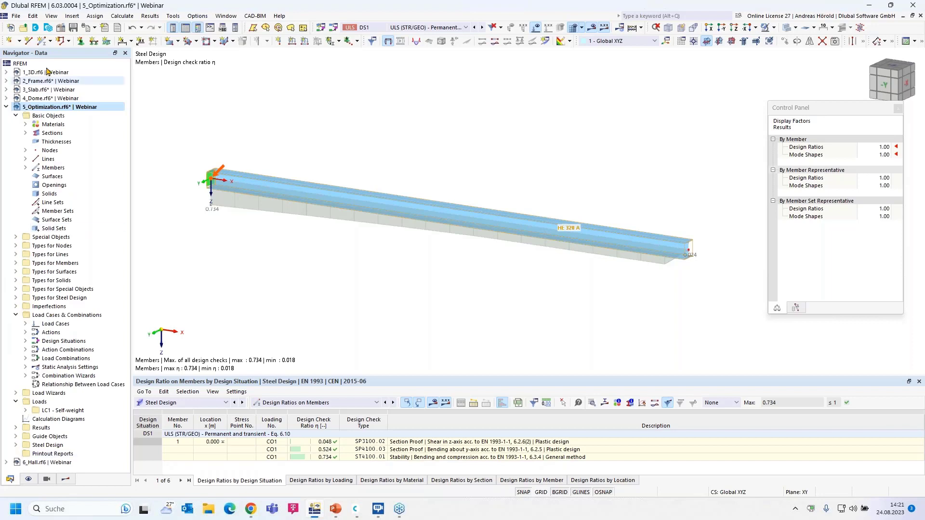
pyautogui.click(7, 99)
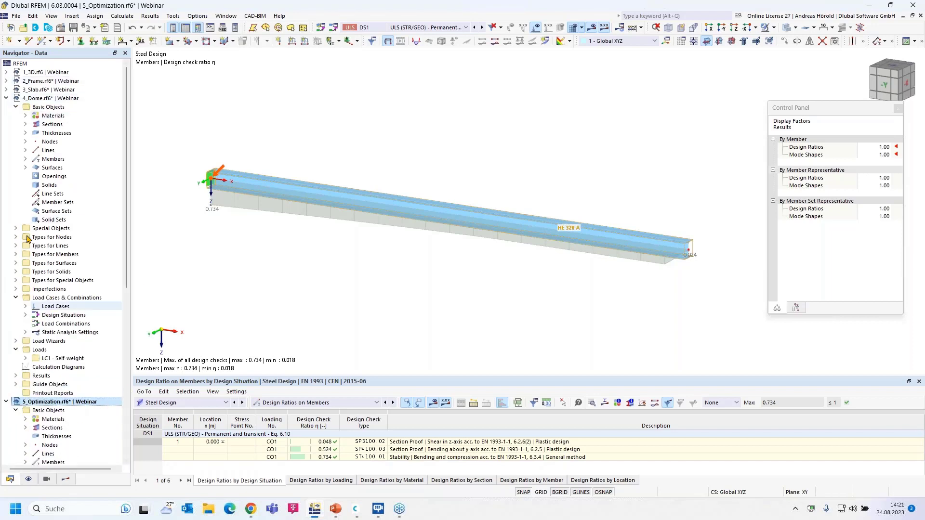
pyautogui.click(6, 98)
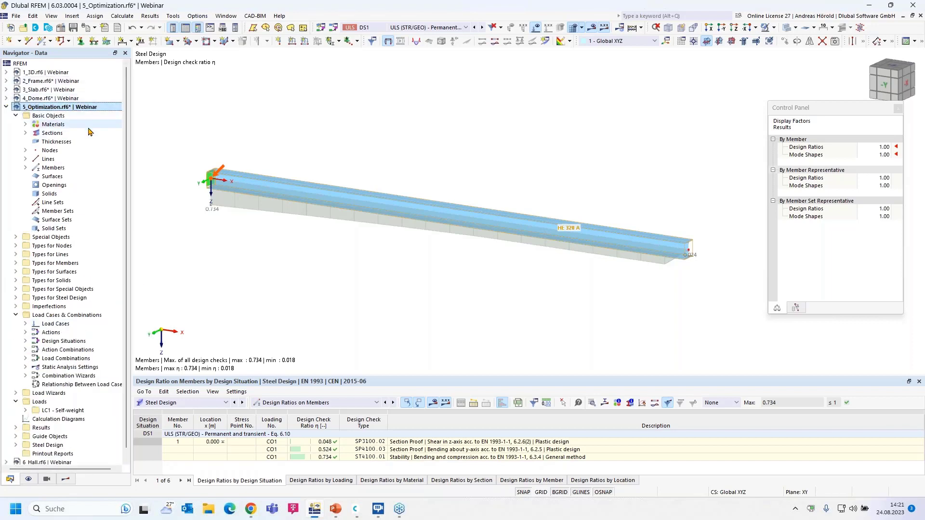
pyautogui.click(6, 107)
pyautogui.doubleClick(57, 117)
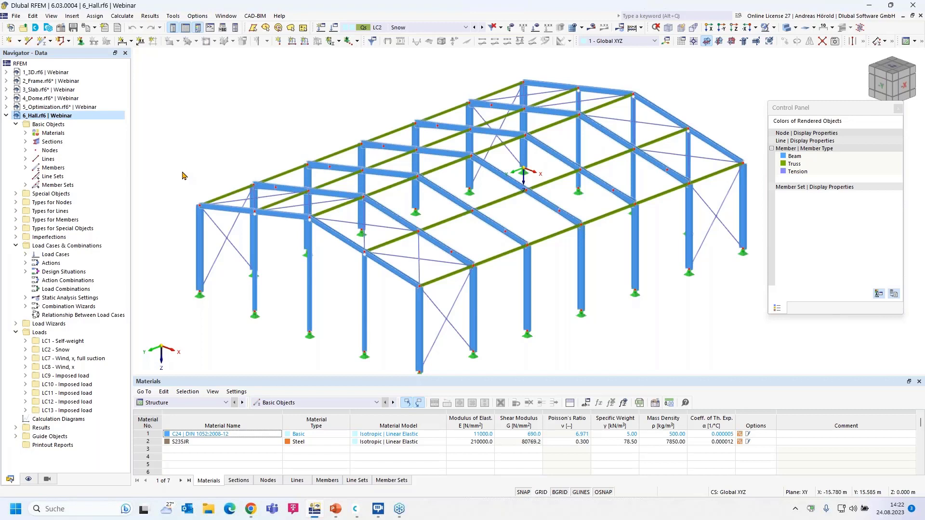
# - Open the hall's Load Cases & Combinations settings and review the self-weight, snow, wind and imposed load cases
pyautogui.rightClick(72, 247)
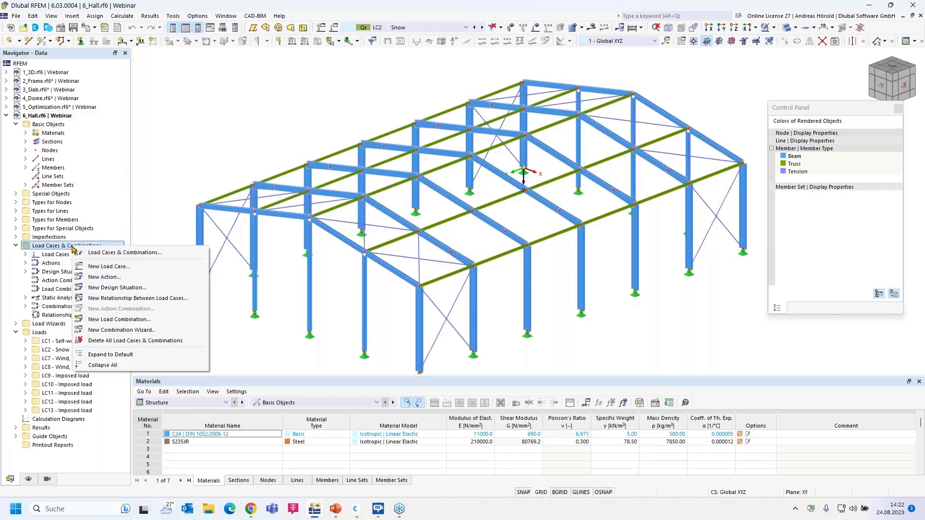
pyautogui.click(124, 253)
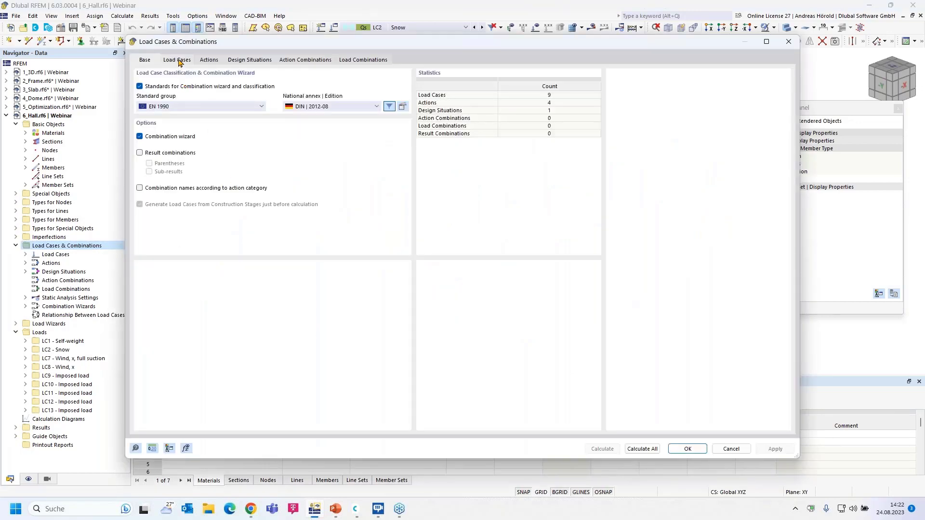
pyautogui.click(180, 60)
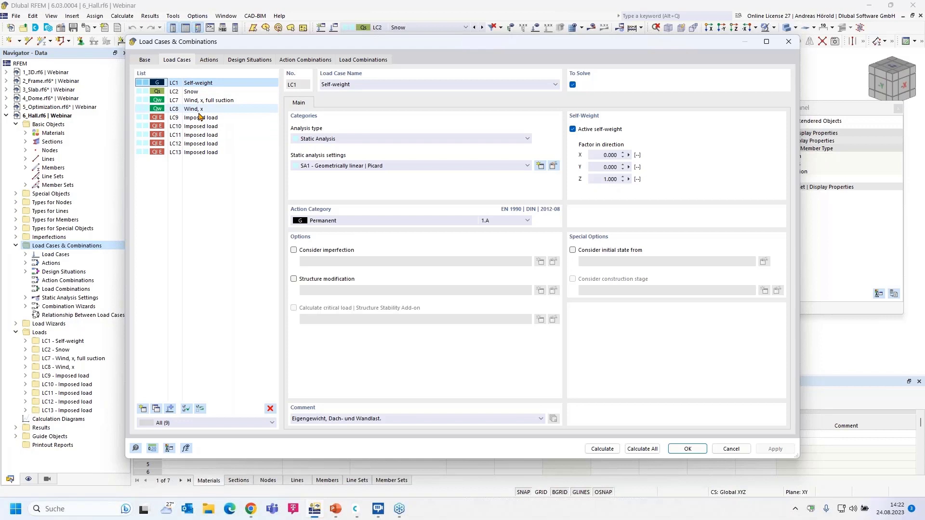
pyautogui.click(199, 91)
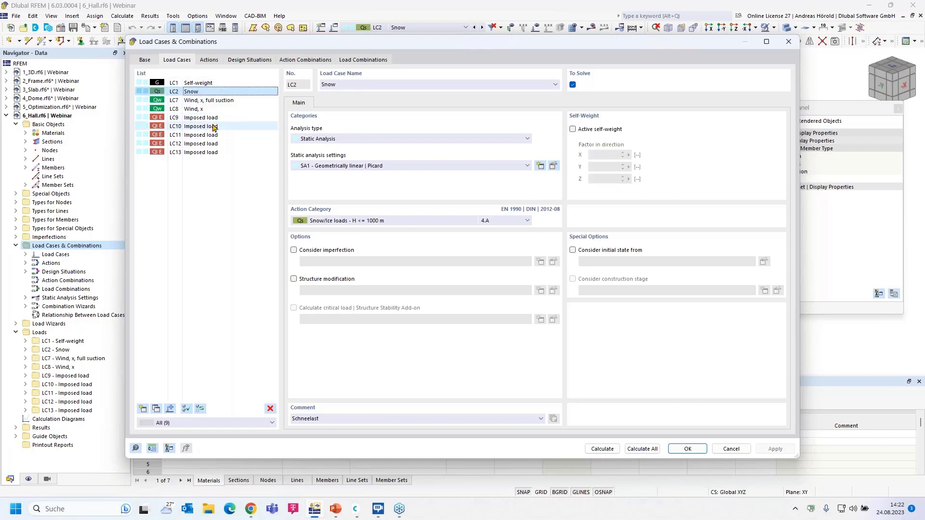
pyautogui.click(199, 101)
pyautogui.click(197, 109)
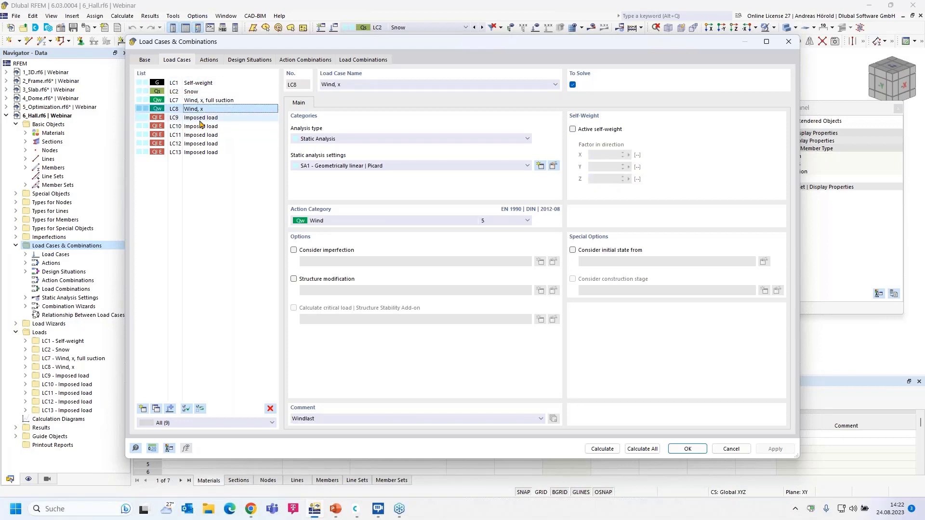
pyautogui.click(200, 118)
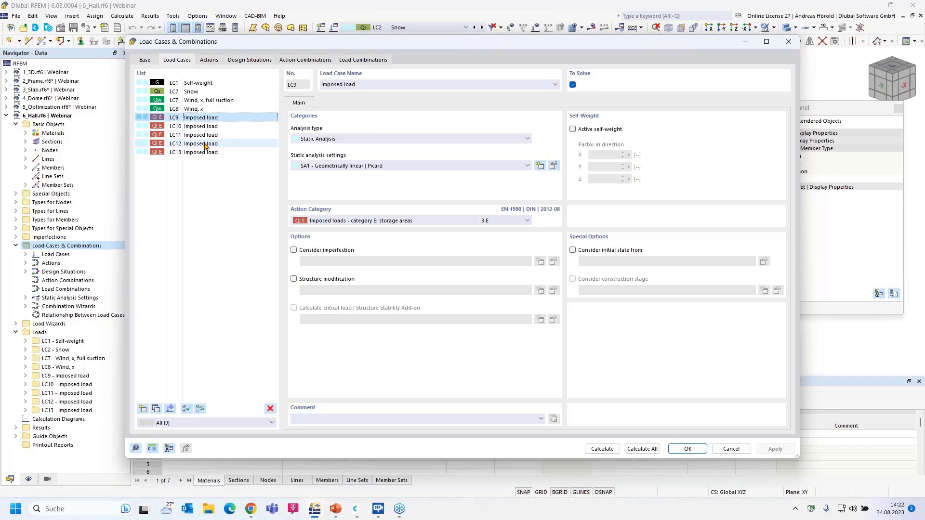
# - Review the action types of the Permanent, Snow/Ice and Wind actions, keeping Simultaneously for Permanent
pyautogui.click(209, 61)
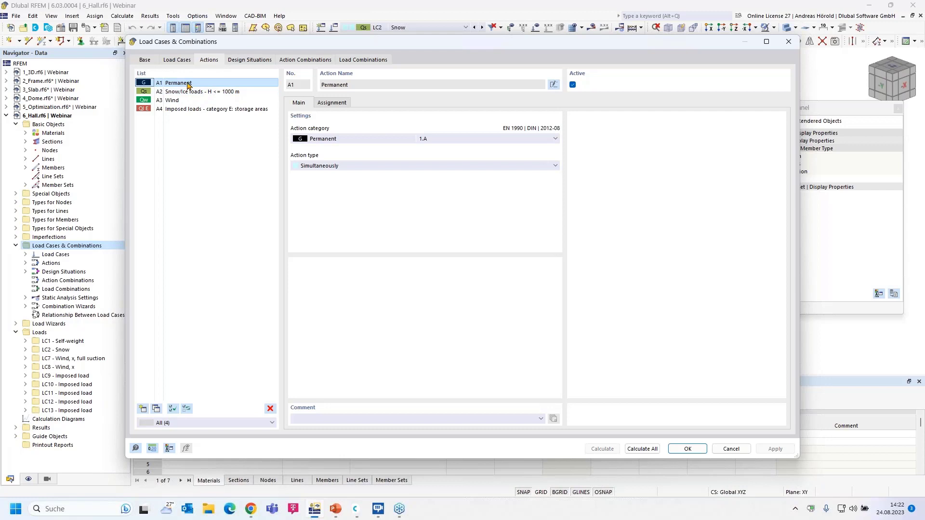
pyautogui.click(331, 166)
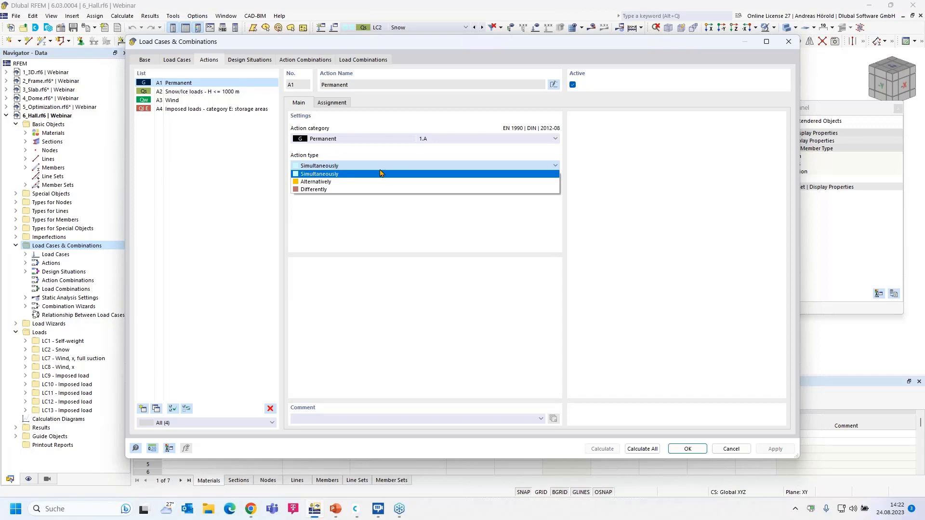
pyautogui.click(351, 174)
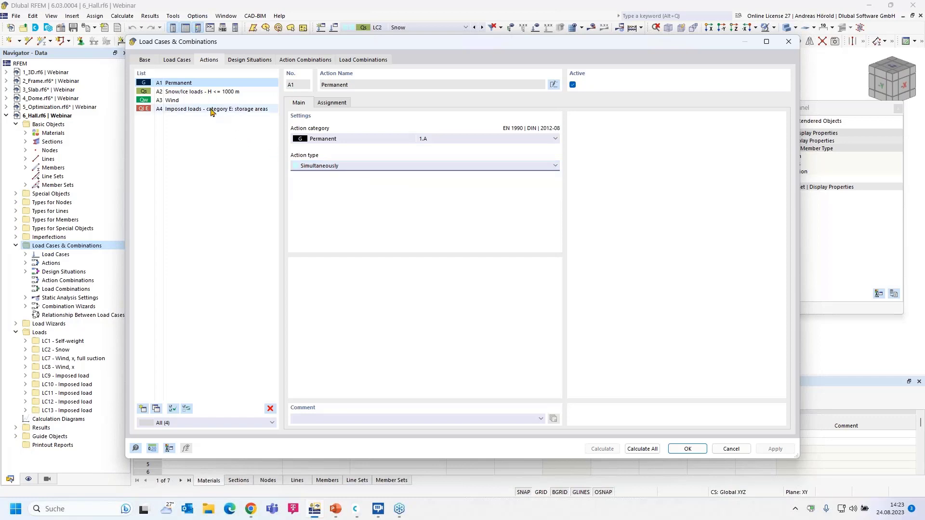
pyautogui.click(202, 92)
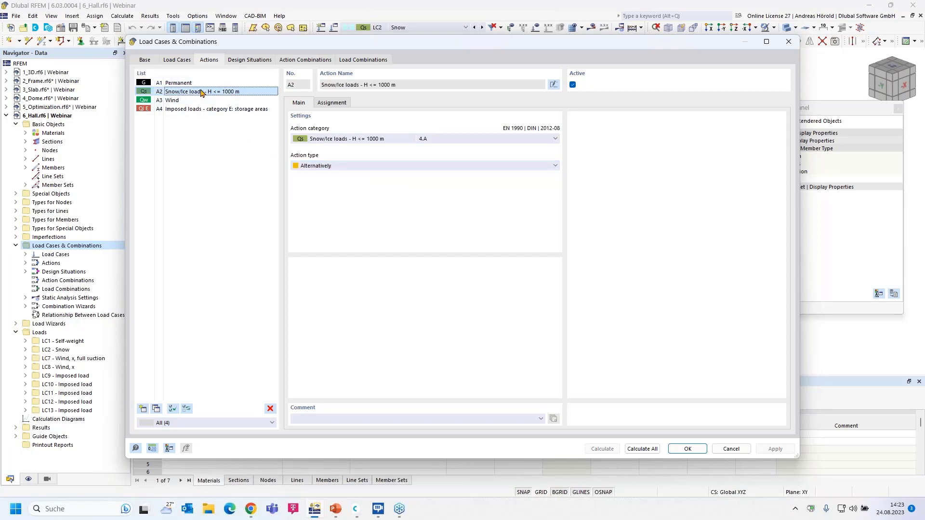
pyautogui.click(186, 101)
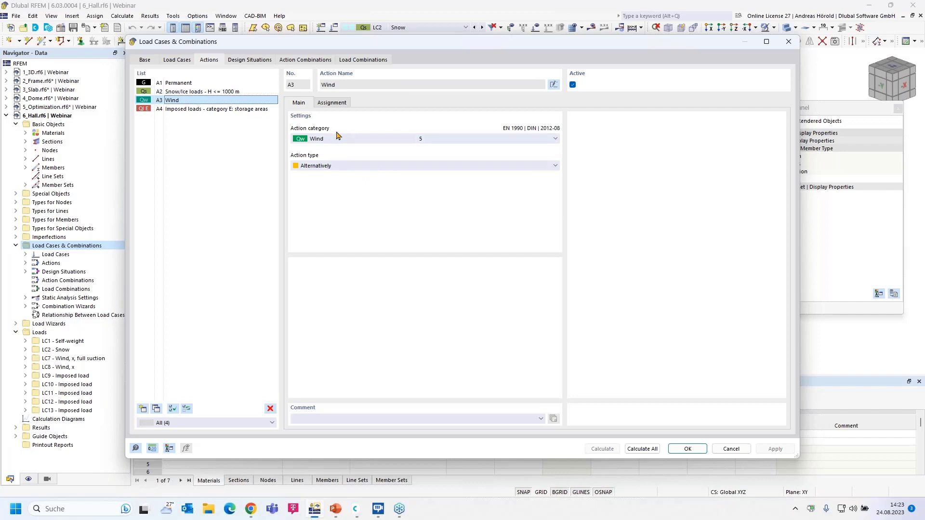
# - Examine the load cases assigned to the Wind action and the action types available for it
pyautogui.click(332, 103)
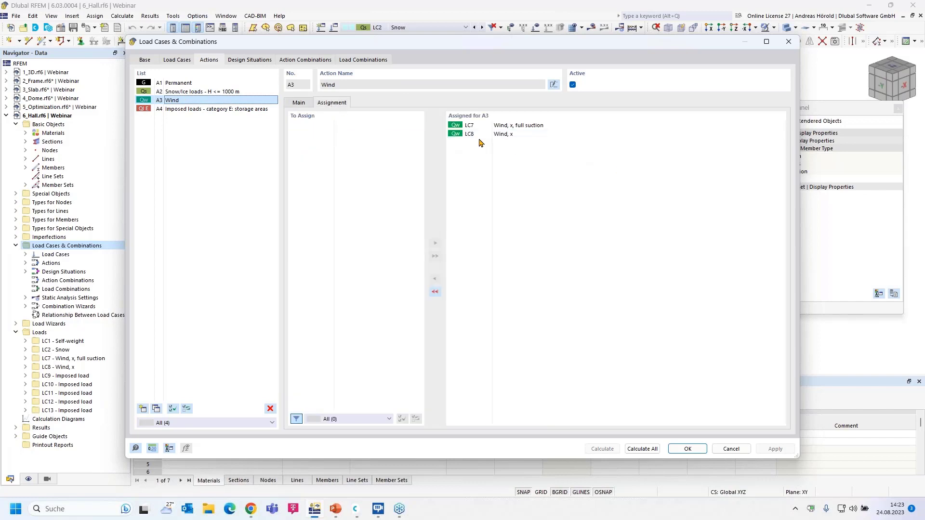
pyautogui.click(299, 103)
pyautogui.click(371, 166)
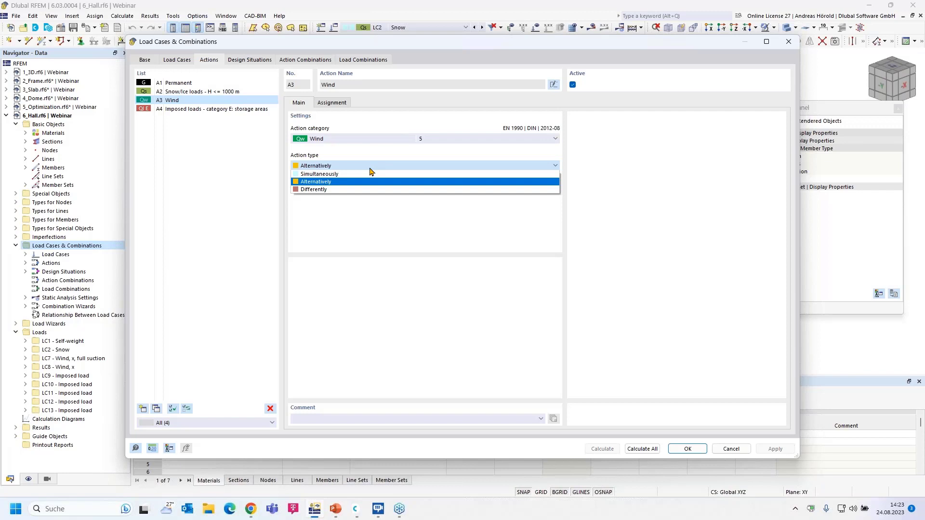
pyautogui.click(332, 103)
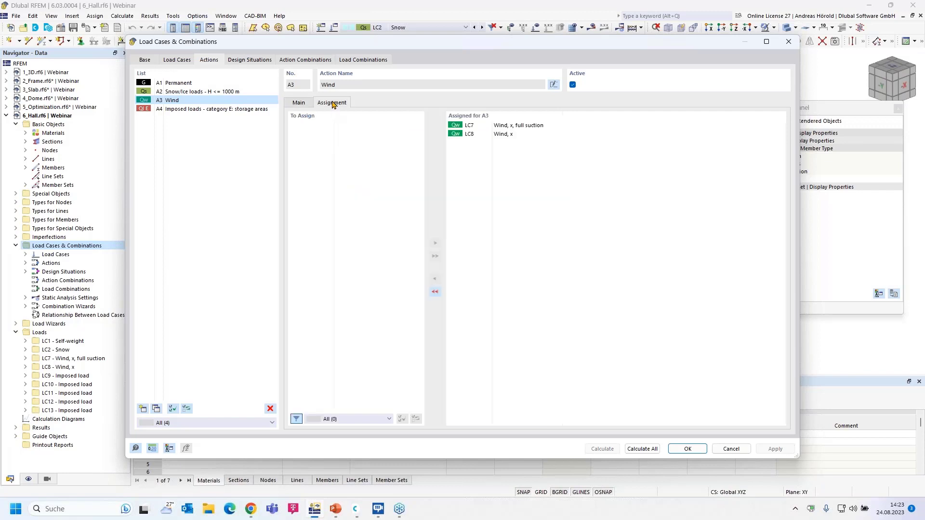
pyautogui.click(513, 137)
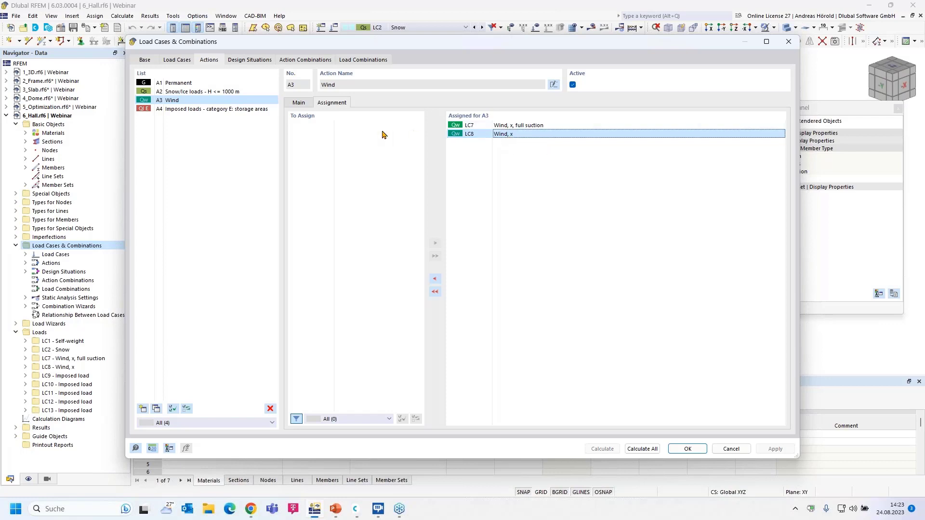
pyautogui.click(298, 103)
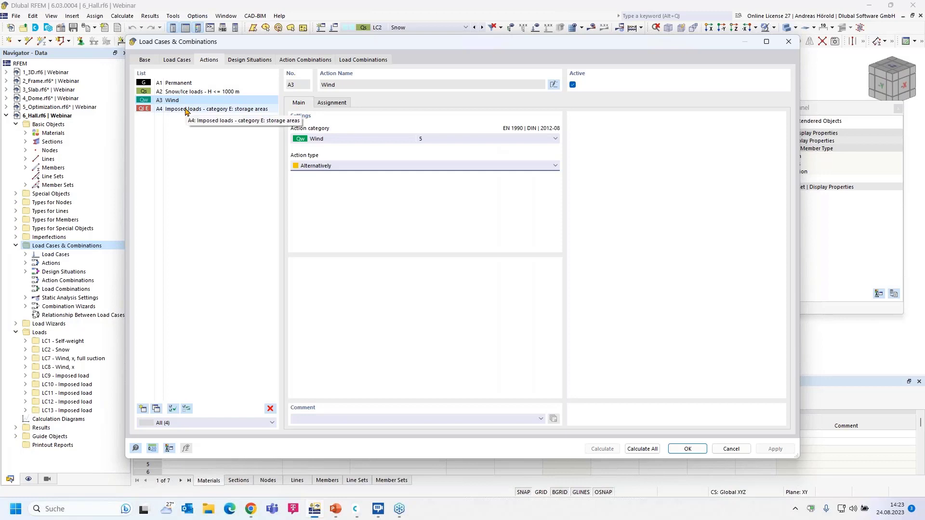
# - Try the action type Differently for the Wind action, check its load case assignment, and restore Alternatively
pyautogui.click(379, 165)
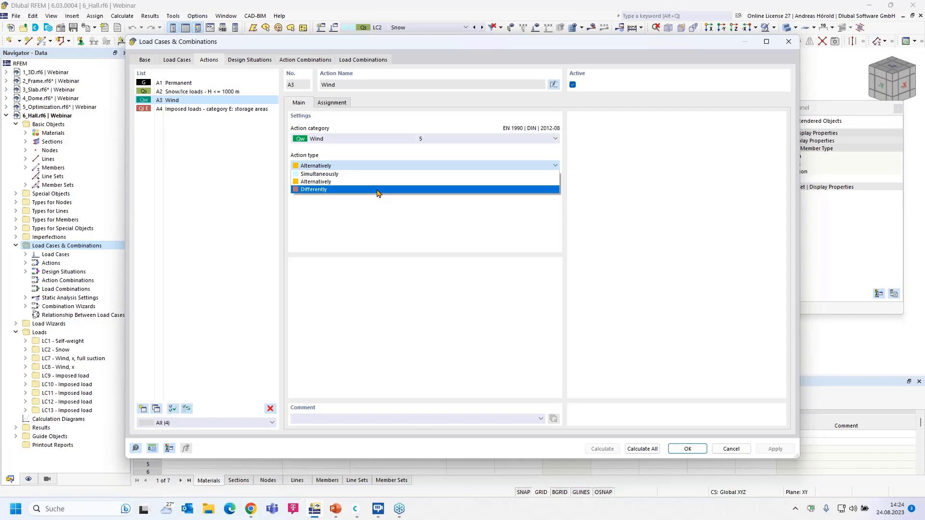
pyautogui.click(377, 190)
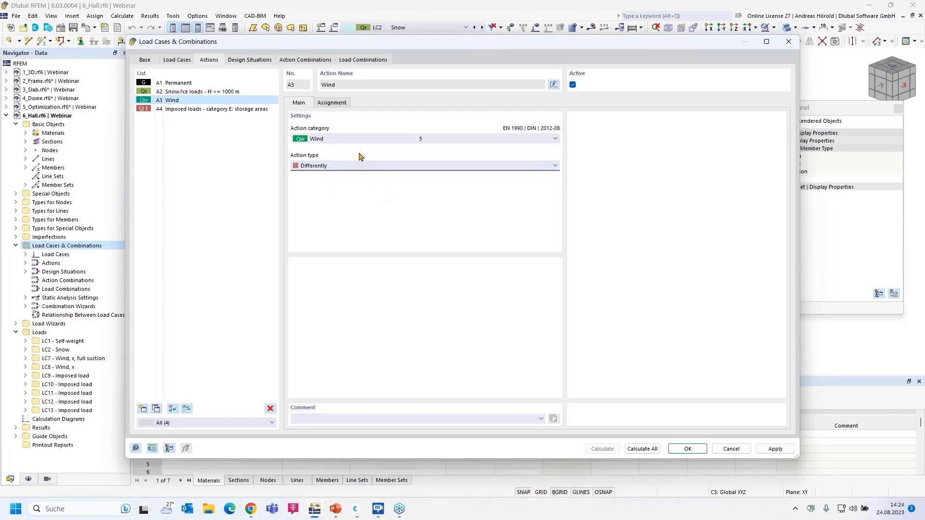
pyautogui.click(332, 103)
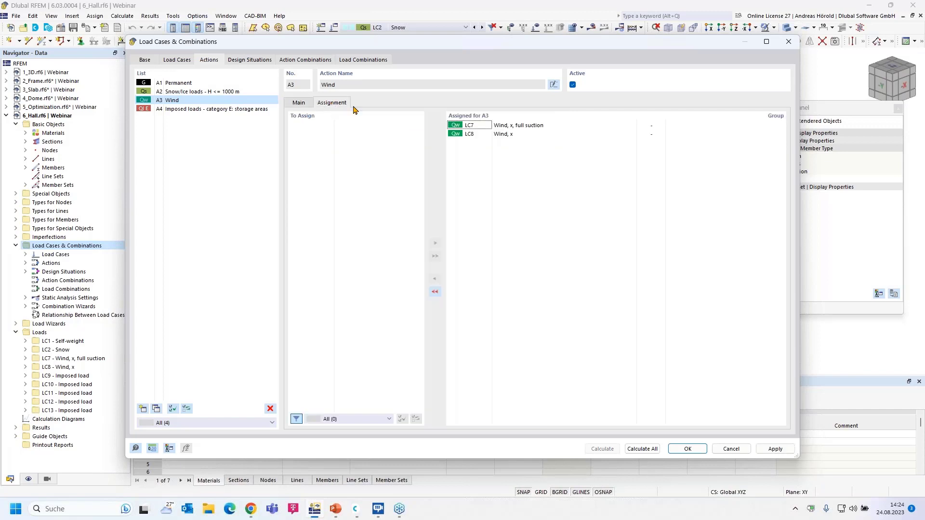
pyautogui.click(298, 102)
pyautogui.click(357, 166)
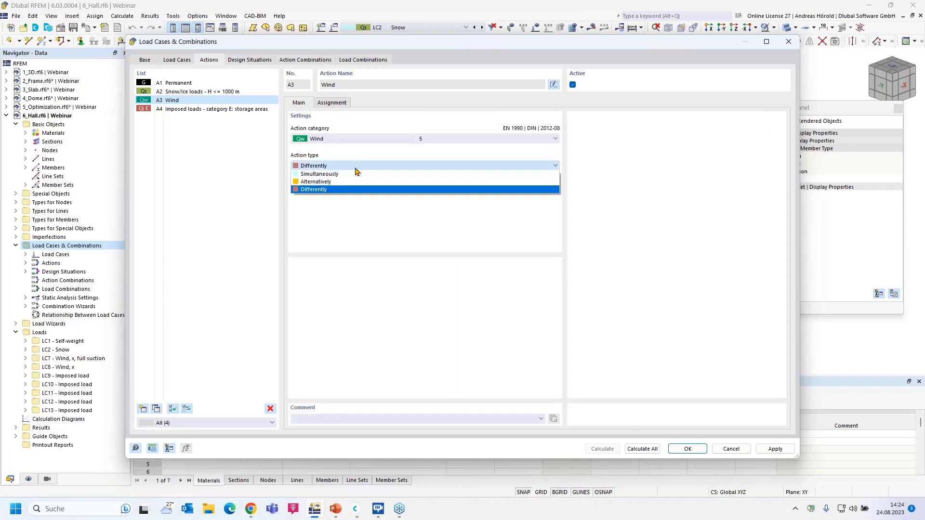
pyautogui.click(354, 182)
# - Try the action type Differently for the imposed loads action, check its load case assignment, and restore Simultaneously
pyautogui.click(224, 109)
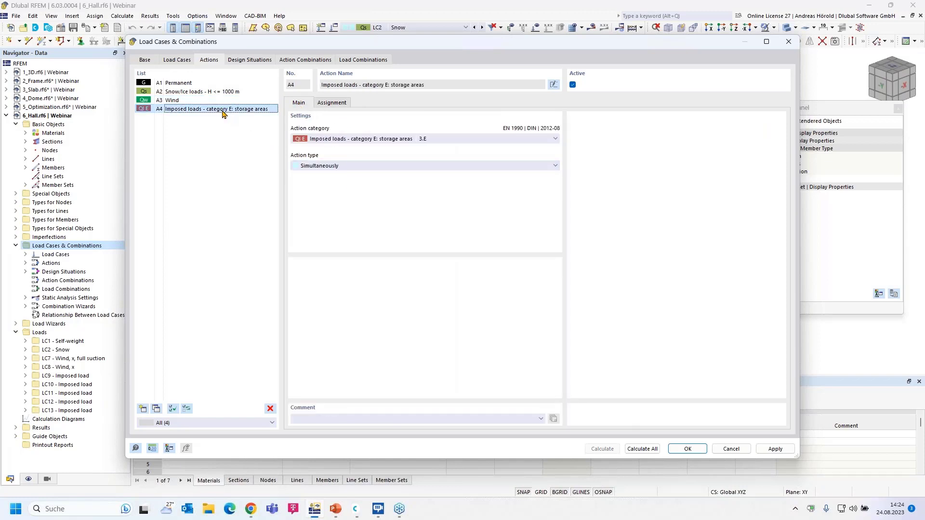
pyautogui.click(342, 168)
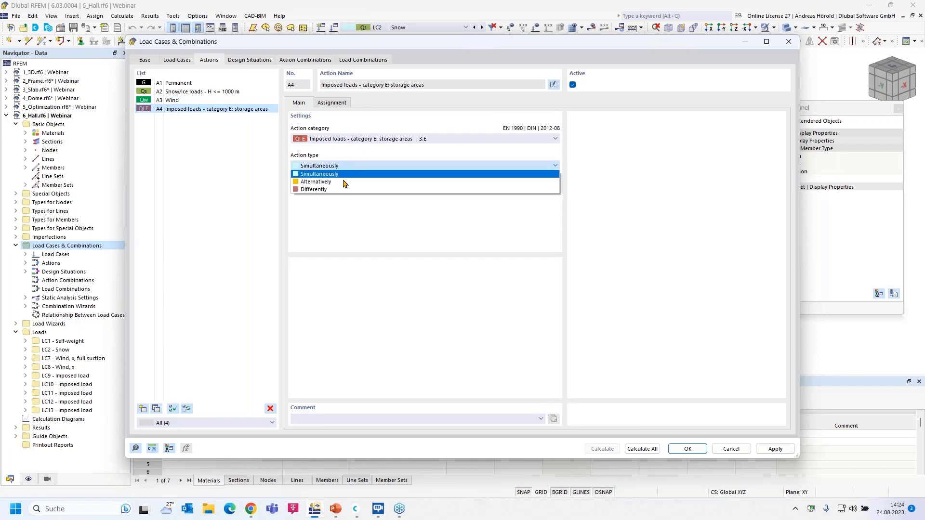
pyautogui.click(342, 191)
pyautogui.click(333, 103)
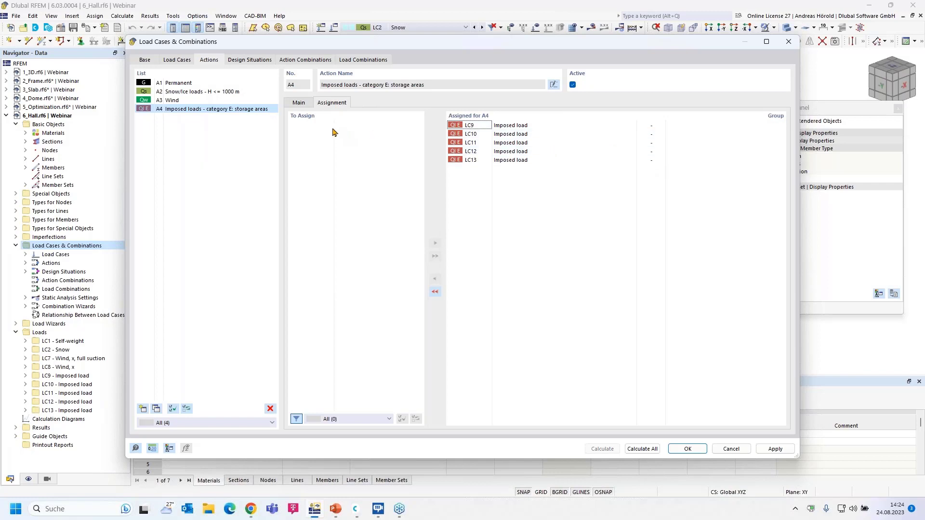
pyautogui.click(299, 103)
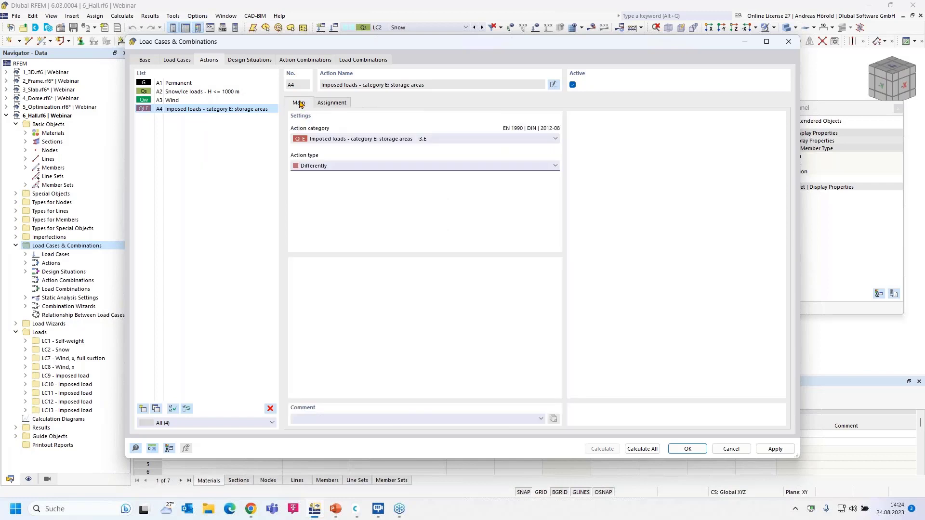
pyautogui.click(354, 168)
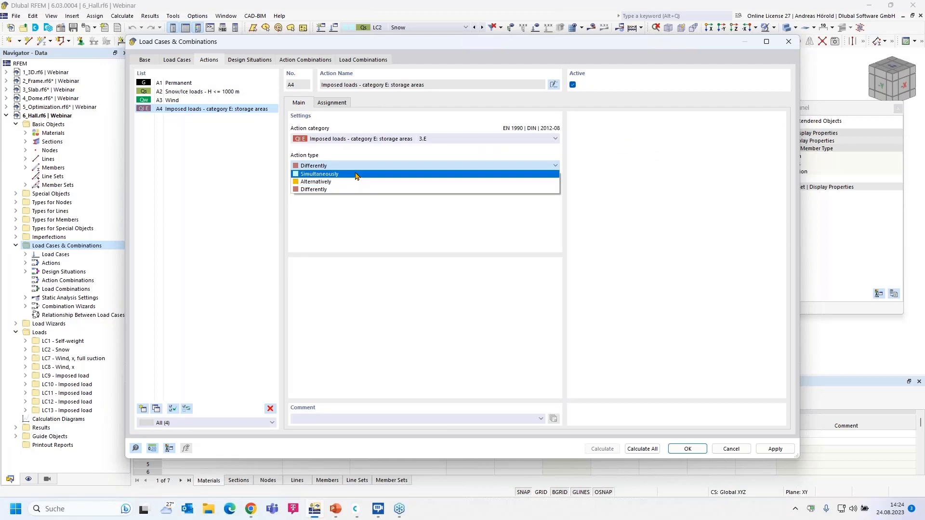
pyautogui.click(357, 175)
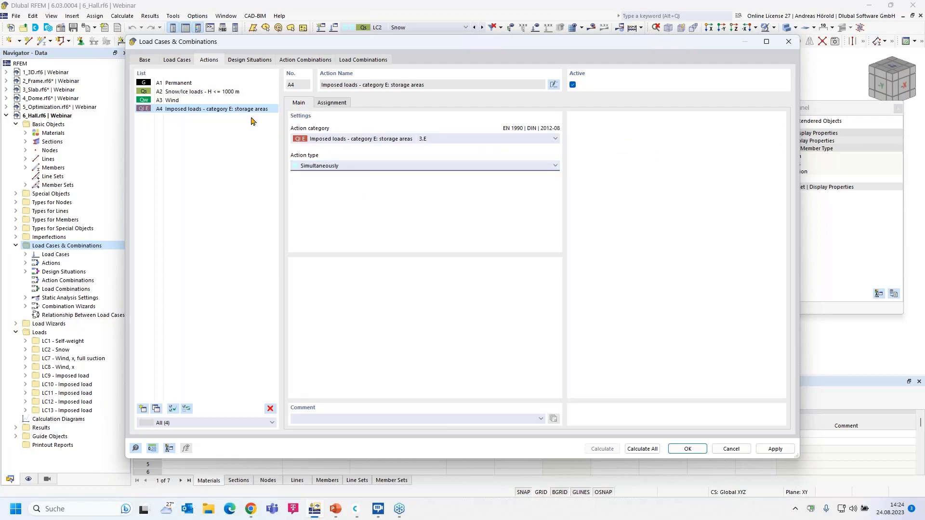
# - Deactivate the Snow/Ice loads and Wind actions
pyautogui.click(215, 94)
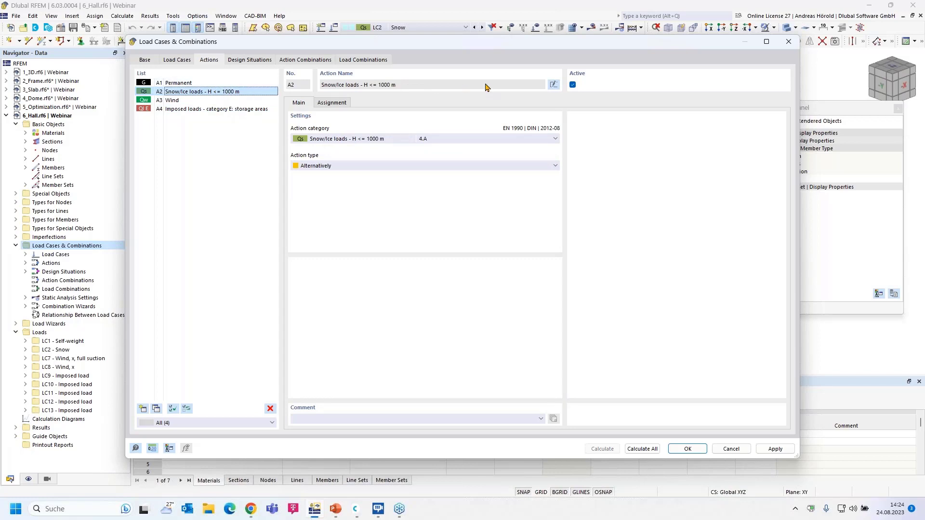
pyautogui.click(572, 85)
pyautogui.click(174, 101)
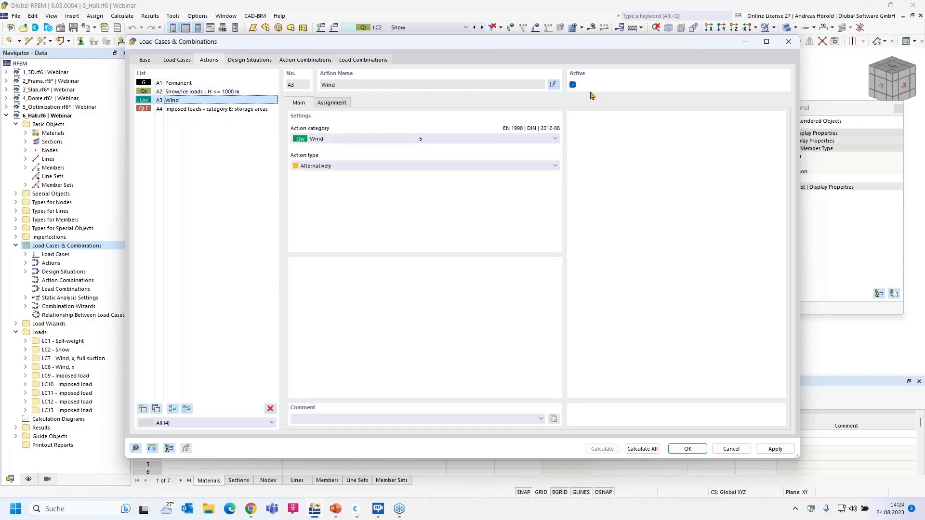
pyautogui.click(573, 85)
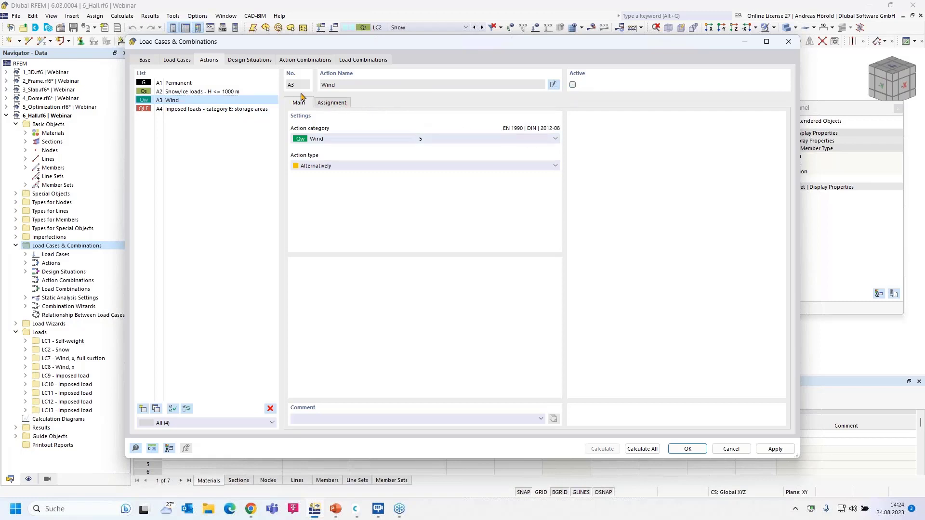
# - Widen the Load Cases & Combinations window and review load combinations CO2 to CO6 with the imposed loads acting simultaneously
pyautogui.click(363, 61)
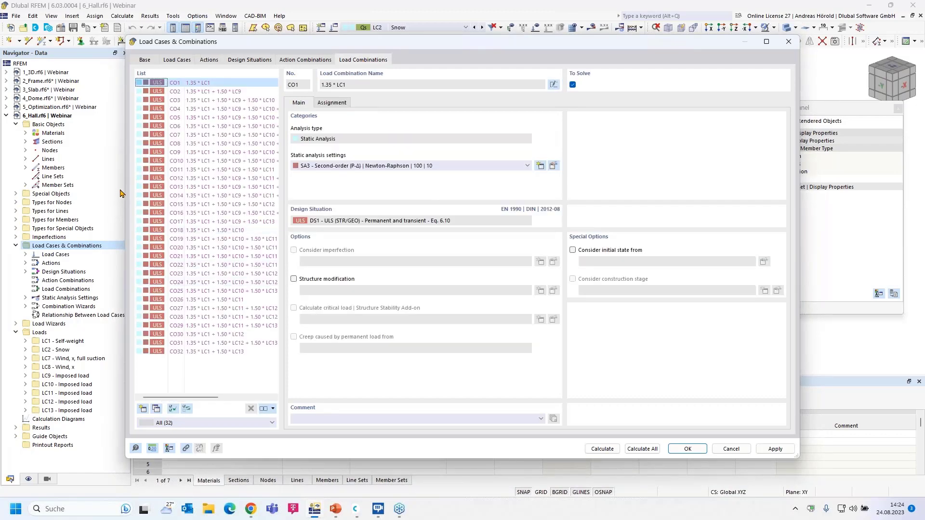
pyautogui.moveTo(126, 189); pyautogui.dragTo(11, 184)
pyautogui.moveTo(801, 228); pyautogui.dragTo(903, 221)
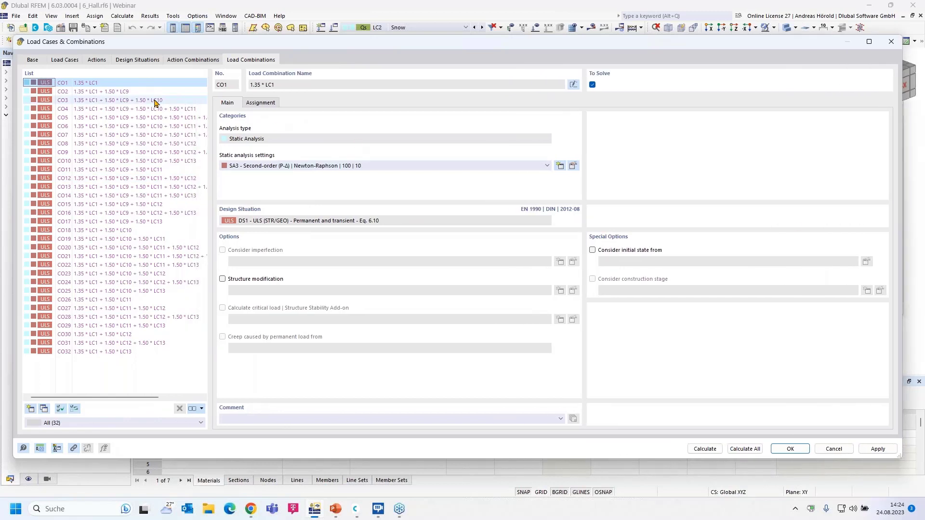
pyautogui.click(120, 92)
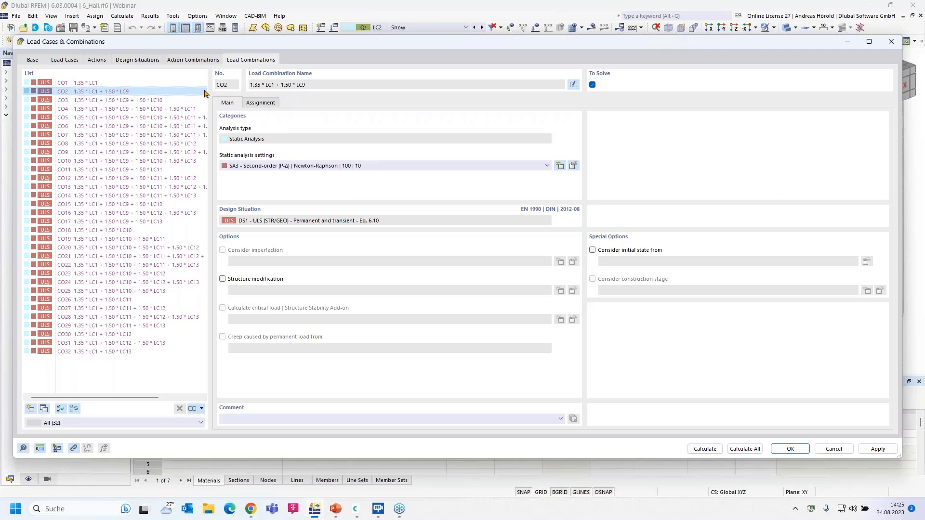
pyautogui.click(138, 101)
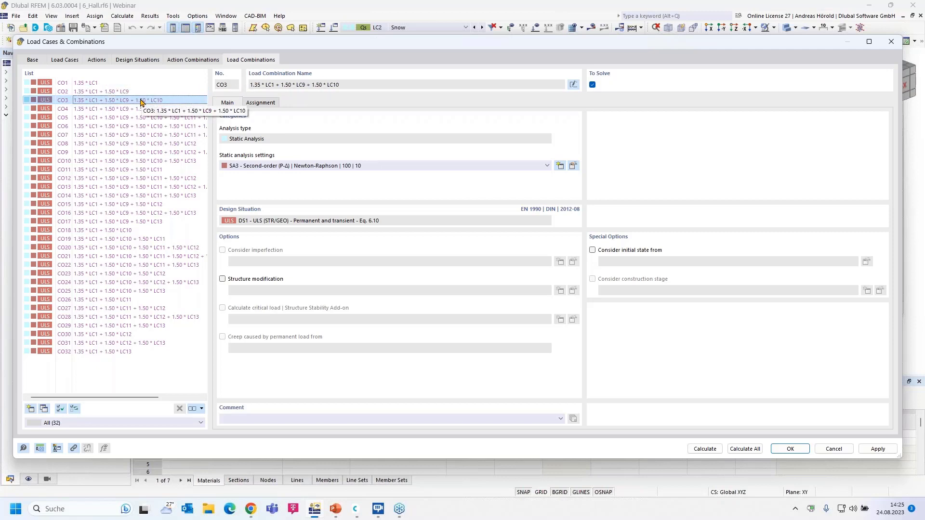
pyautogui.click(142, 109)
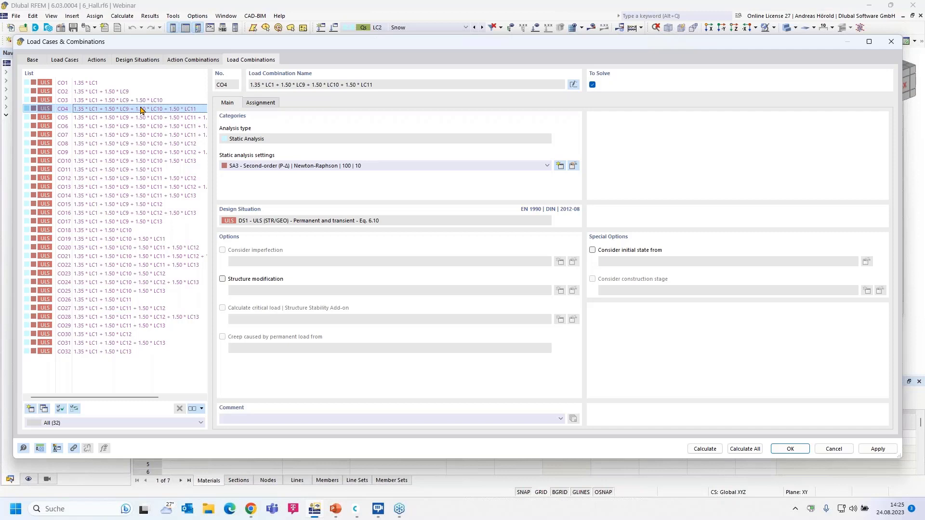
pyautogui.click(143, 119)
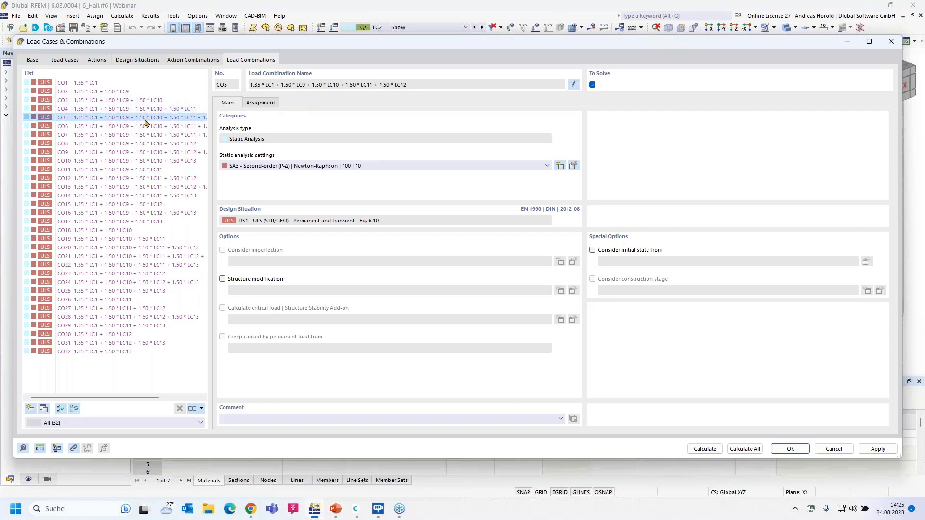
pyautogui.click(148, 126)
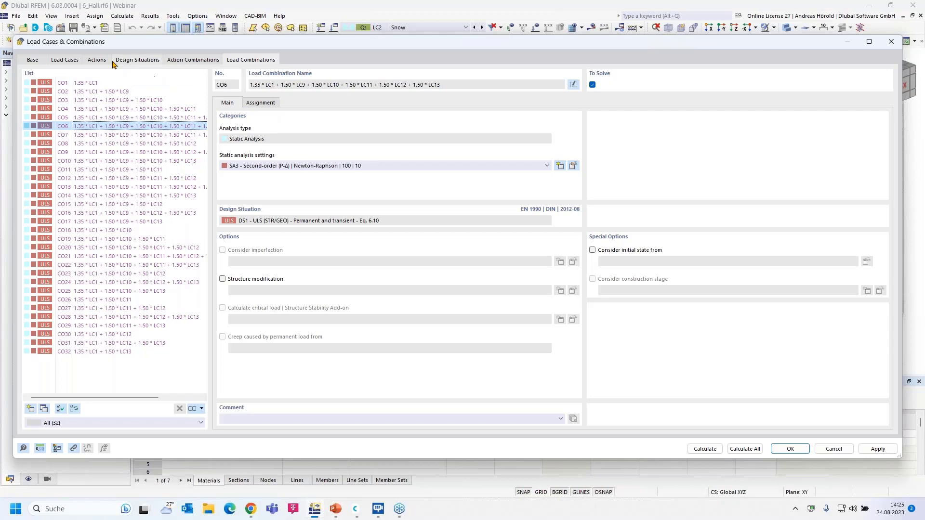
# - Set the action type of the imposed loads action A4 to Differently
pyautogui.click(96, 60)
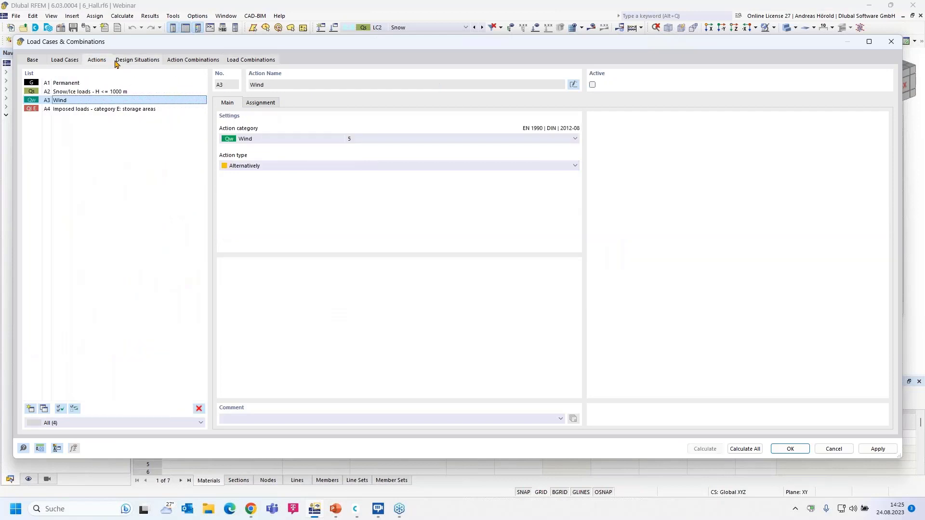
pyautogui.click(110, 110)
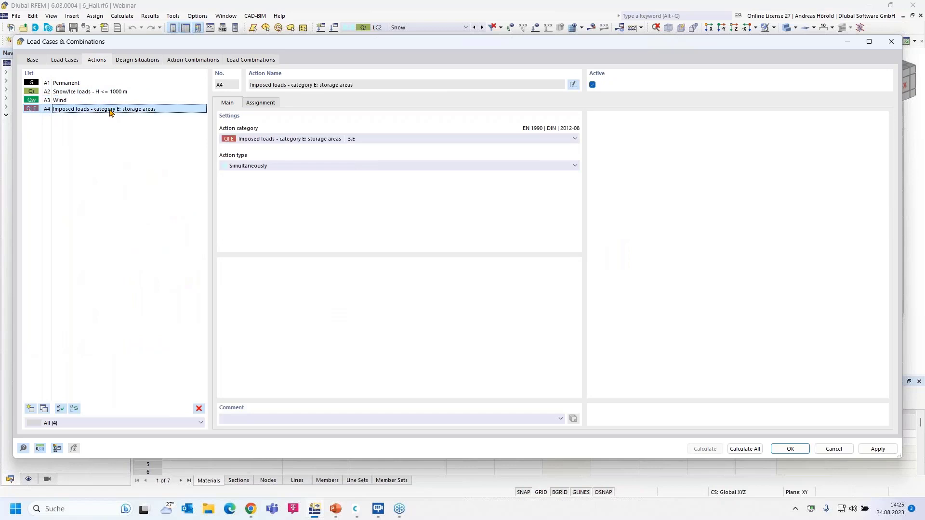
pyautogui.click(302, 166)
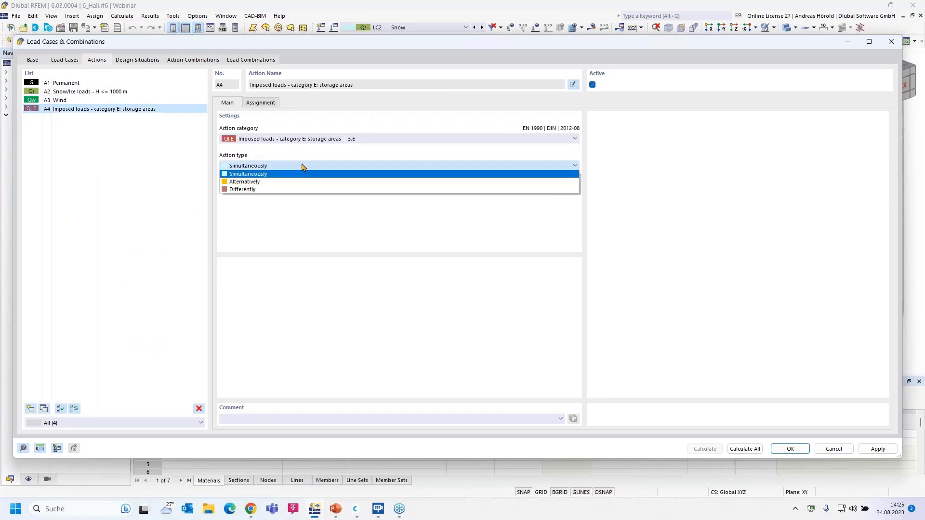
pyautogui.click(286, 192)
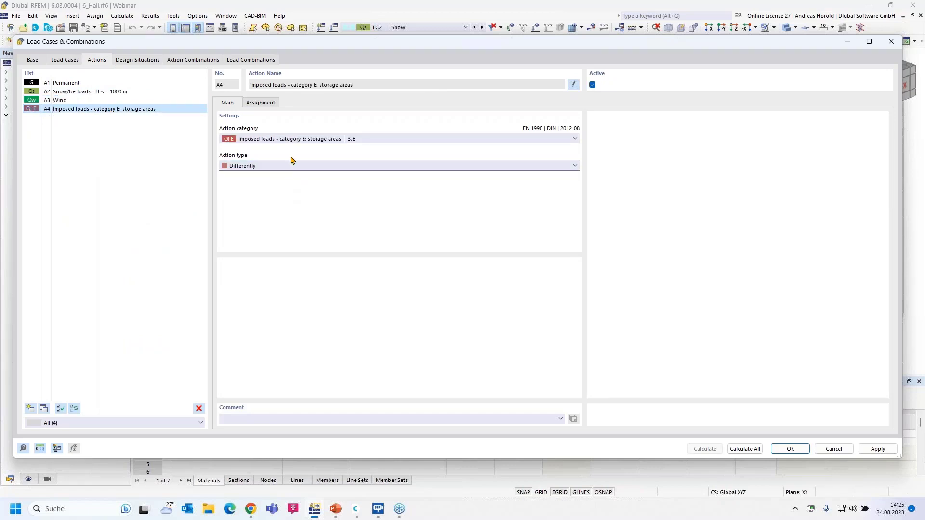
# - Assign load cases LC9 to LC12 of the imposed loads action to group 1 and LC13 to group 2
pyautogui.click(260, 103)
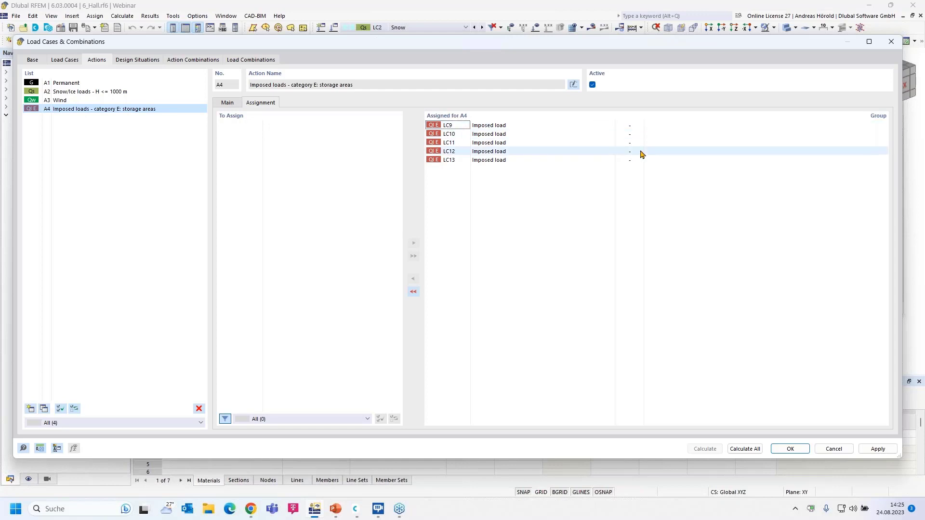
pyautogui.click(635, 127)
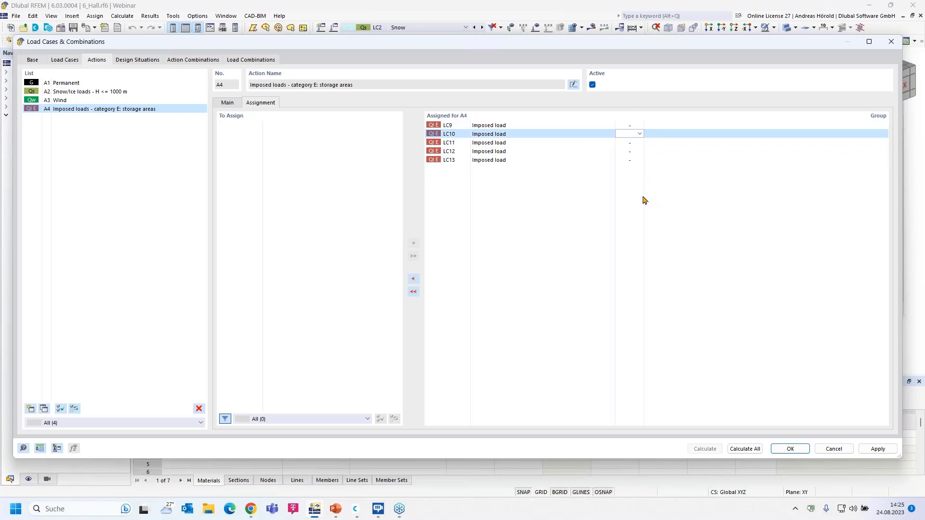
pyautogui.click(633, 125)
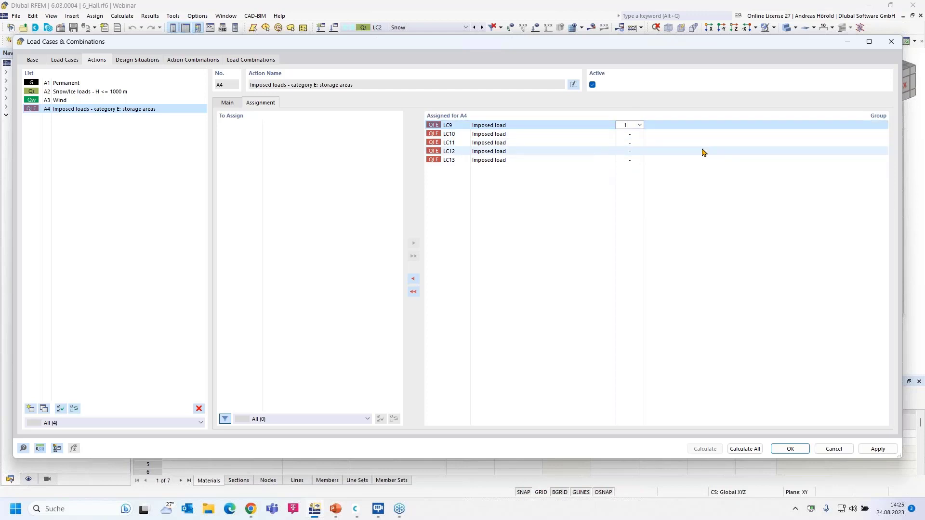
pyautogui.click(633, 135)
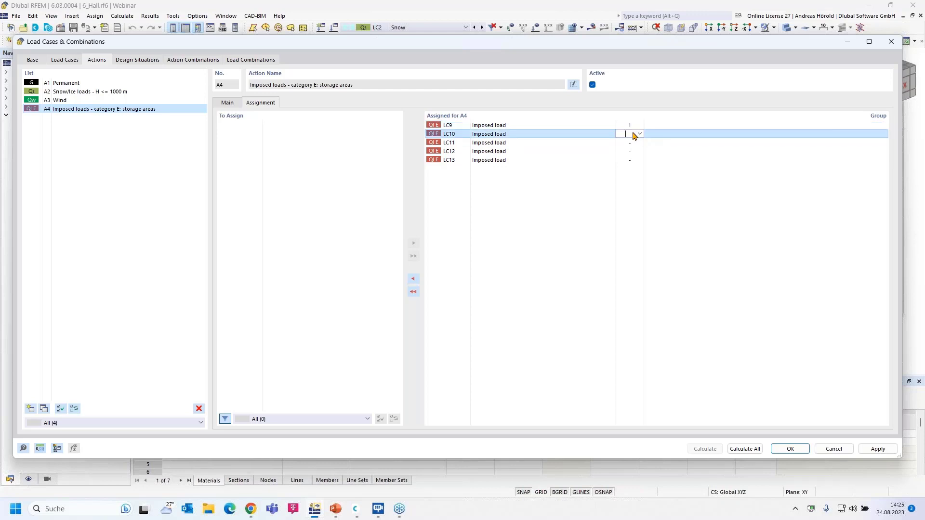
pyautogui.click(633, 143)
pyautogui.click(633, 151)
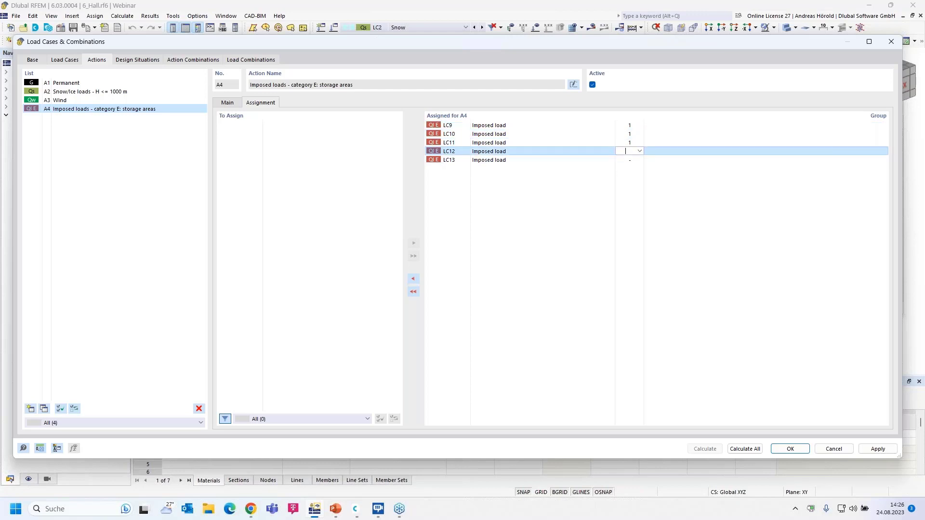
pyautogui.click(632, 161)
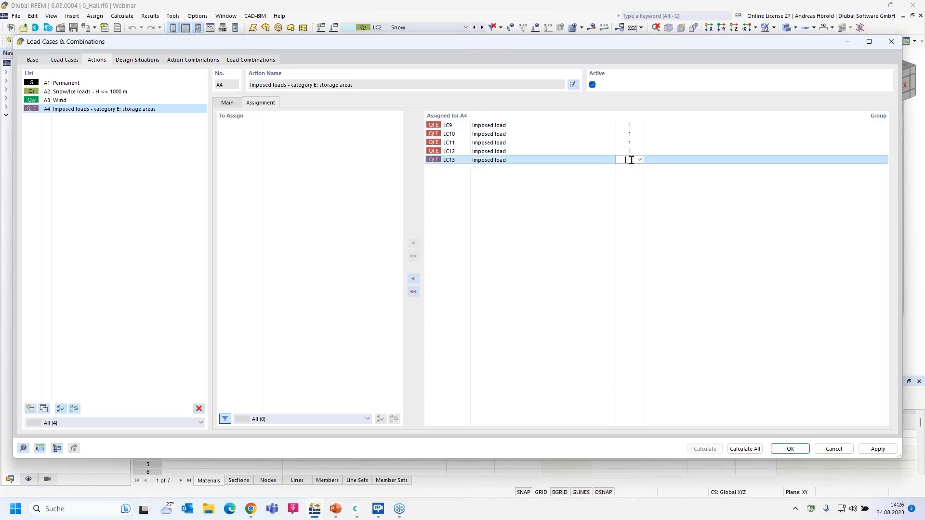
pyautogui.write('2')
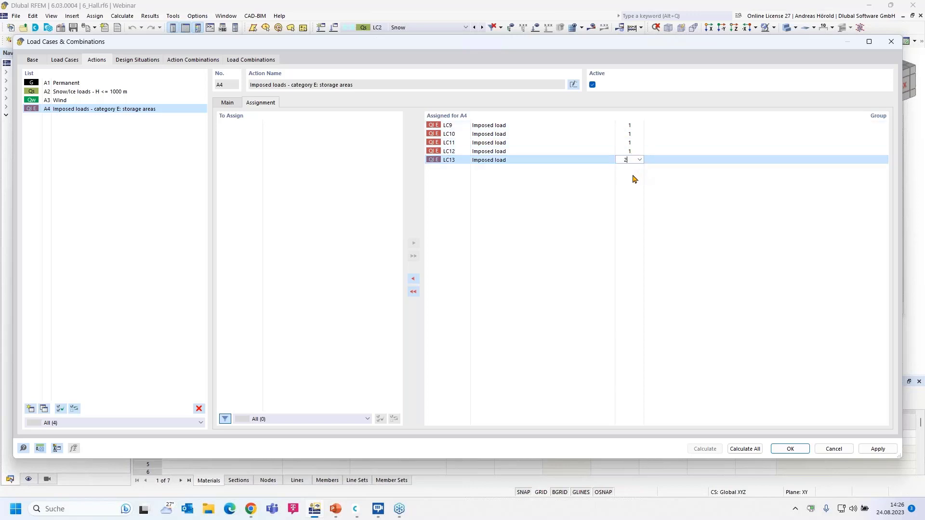
pyautogui.click(633, 179)
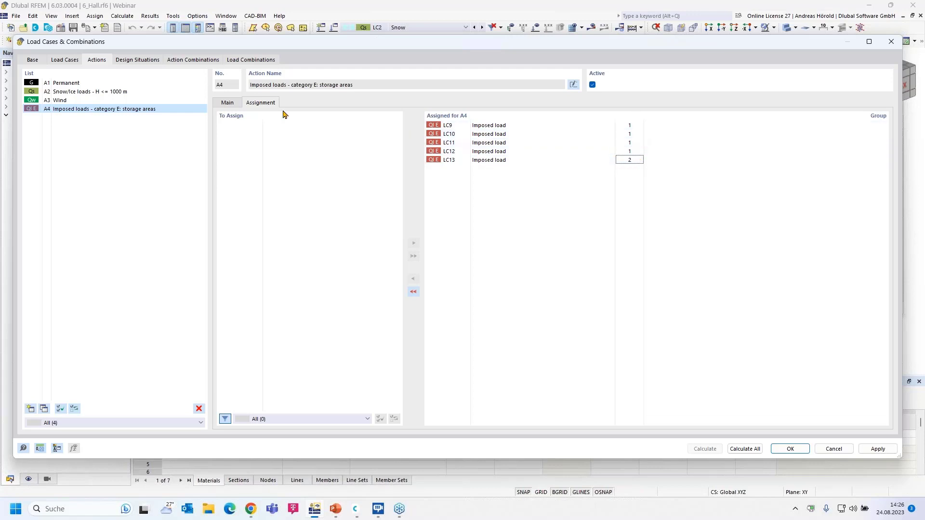
# - Review the regenerated load combinations CO2 to CO5, and return to the imposed loads action's group assignment
pyautogui.click(244, 60)
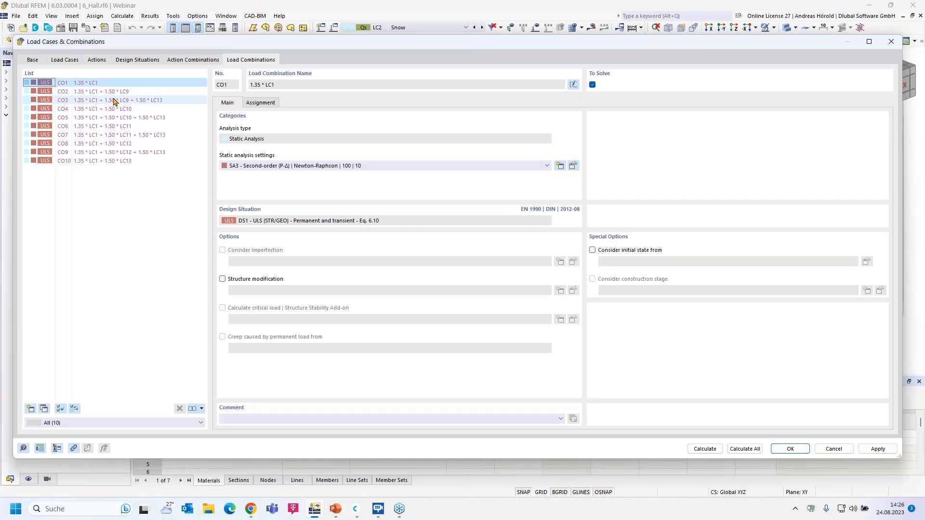
pyautogui.click(121, 92)
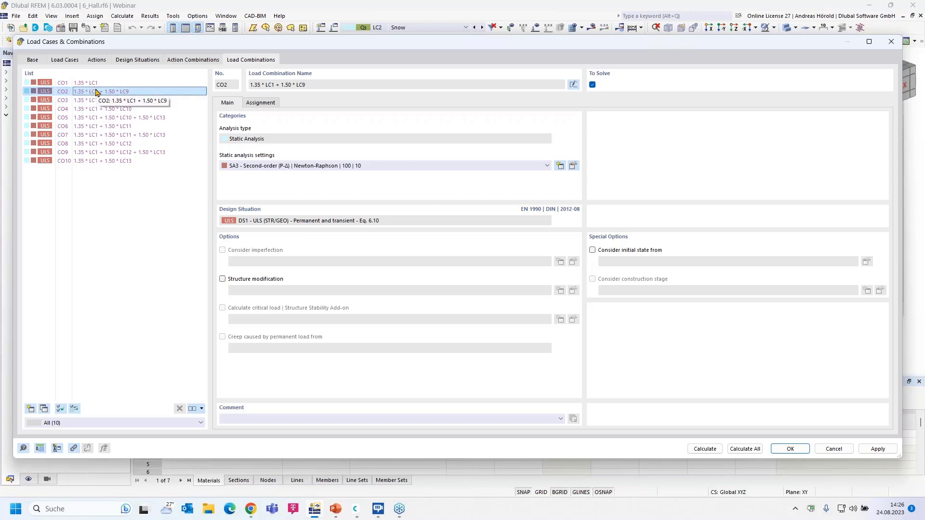
pyautogui.click(128, 101)
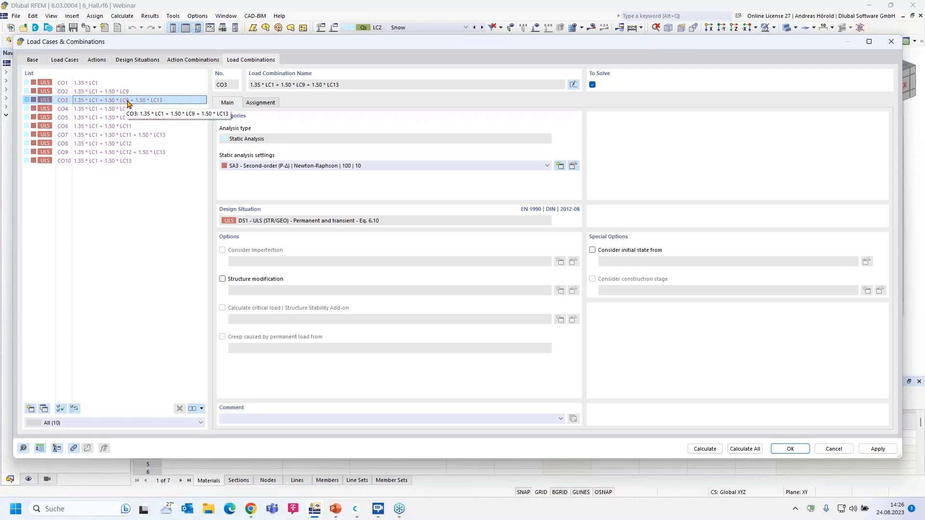
pyautogui.click(114, 111)
pyautogui.click(136, 118)
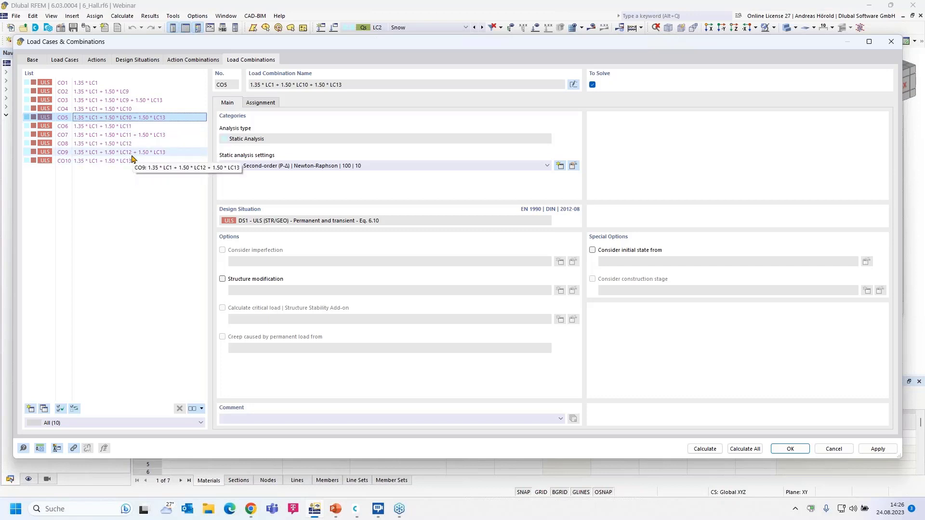
pyautogui.click(97, 59)
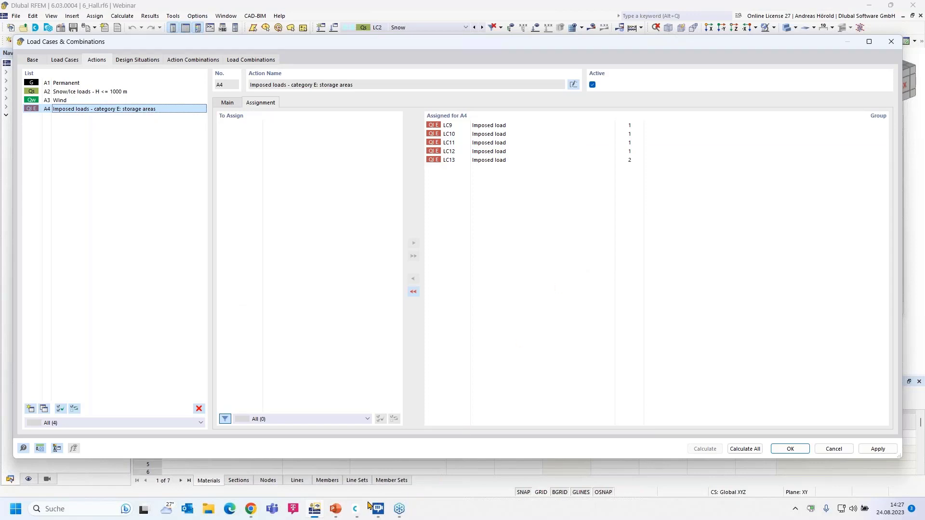
# - Switch to the PowerPoint webinar presentation and advance from the questions slide to the online appointment slide
pyautogui.moveTo(337, 512)
pyautogui.click(336, 478)
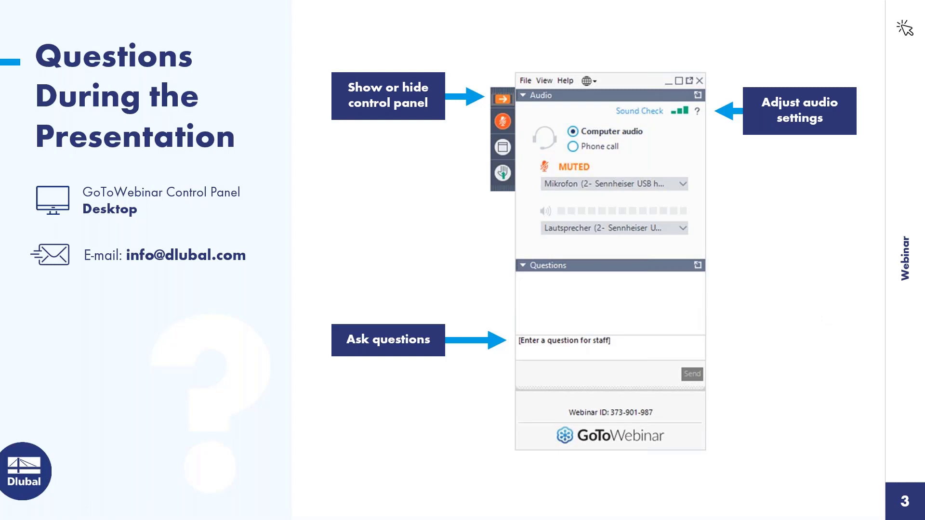
pyautogui.press('Right')
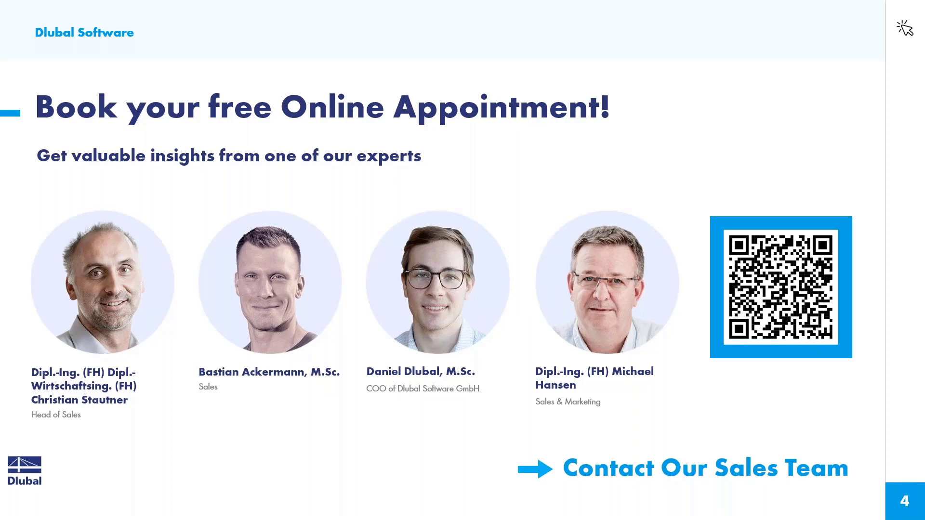
# - Switch to the Dlubal website in Chrome and open its Webinars page from the events section
pyautogui.hotkey('alt', 'Tab')
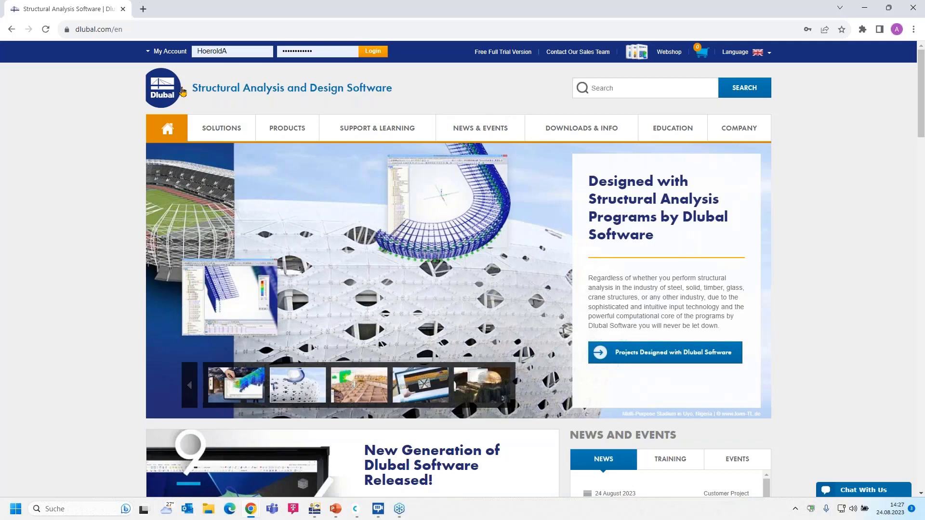
pyautogui.moveTo(485, 125)
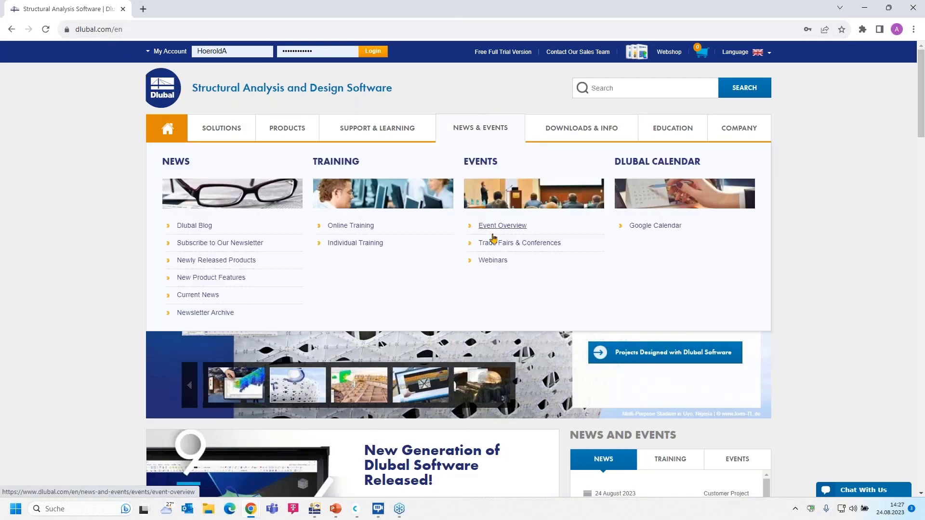
pyautogui.click(494, 261)
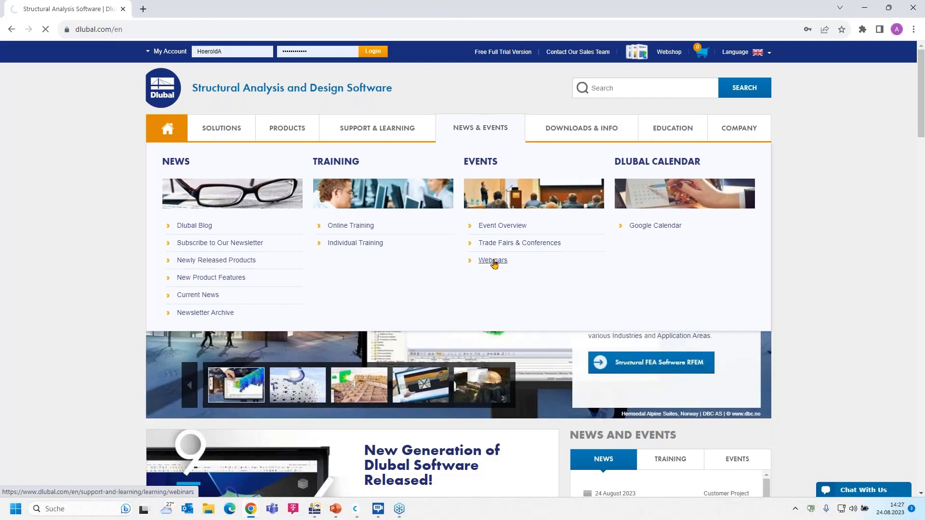
# - Look through the dates and topics of the upcoming webinars, from the August 2023 questions webinar to Design of Solid RSECTION Sections in RFEM 6
pyautogui.scroll(-5, 493, 262)
pyautogui.scroll(-5, 471, 90)
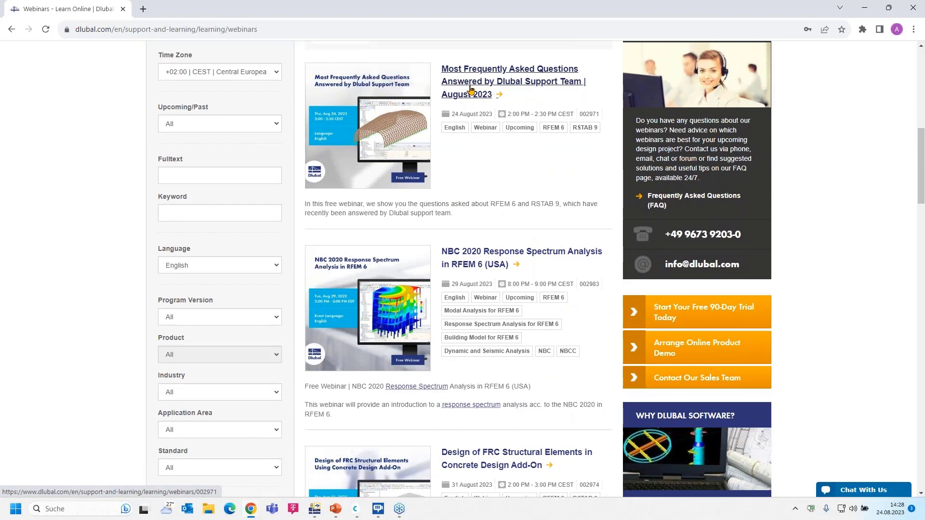
pyautogui.scroll(1, 471, 92)
pyautogui.scroll(-1, 471, 113)
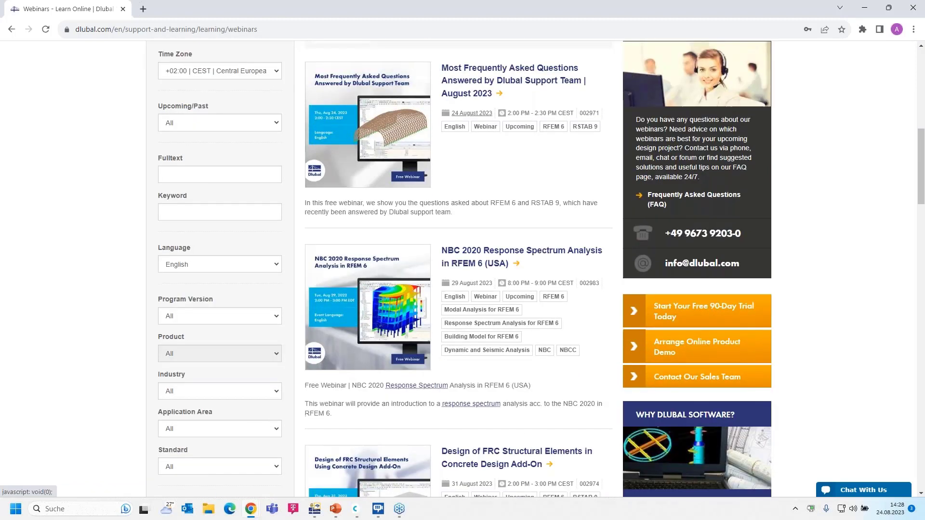
pyautogui.scroll(-2, 477, 120)
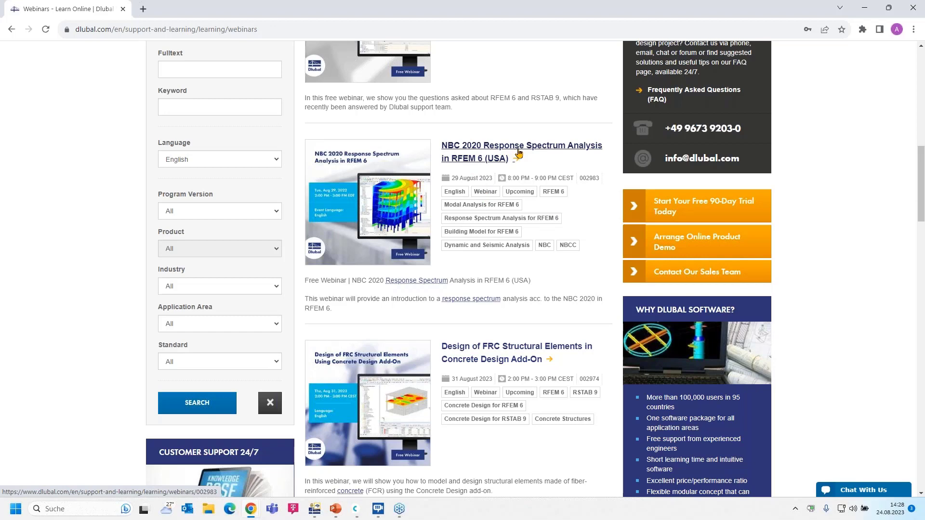
pyautogui.scroll(-1, 464, 245)
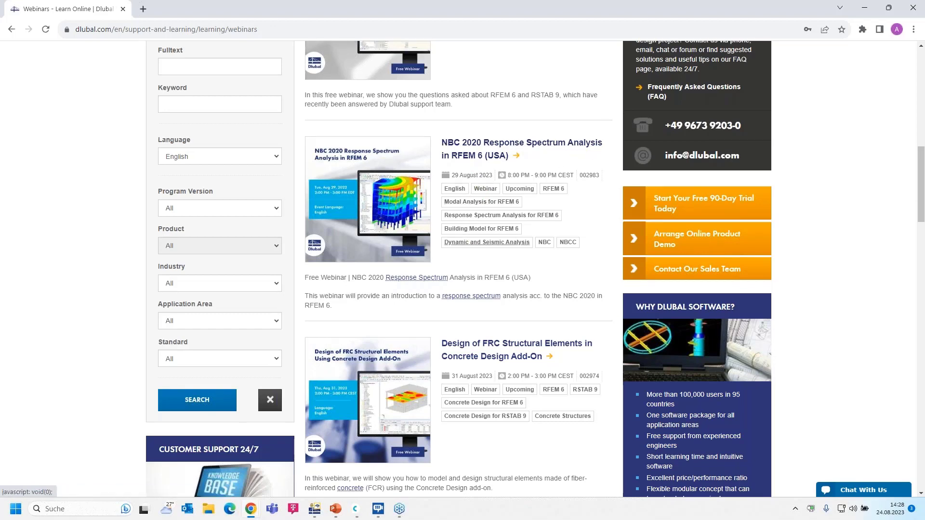
pyautogui.scroll(-2, 477, 243)
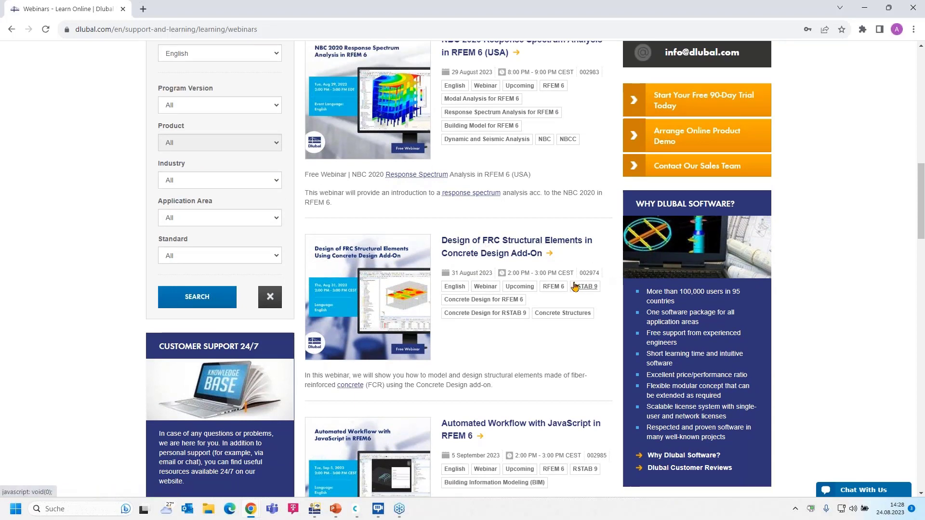
pyautogui.moveTo(523, 274)
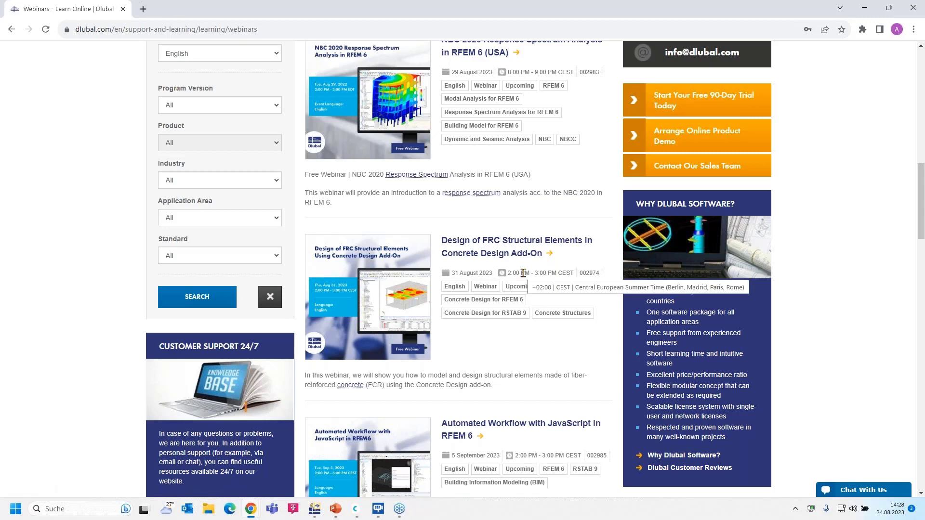
pyautogui.scroll(-2, 524, 273)
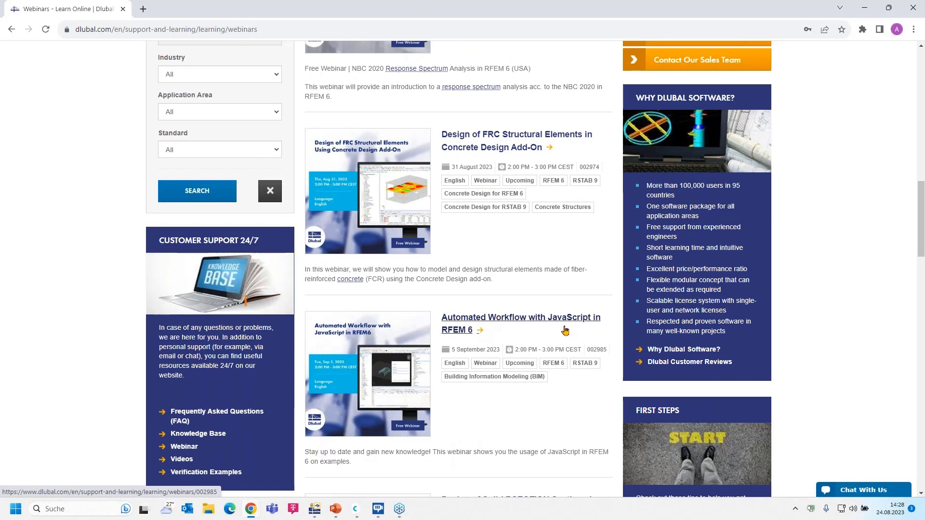
pyautogui.scroll(-3, 513, 311)
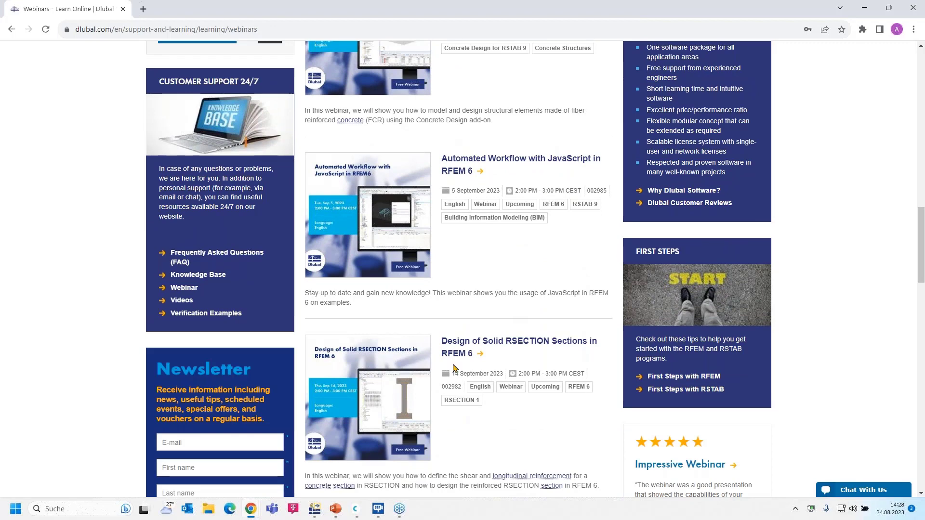
pyautogui.scroll(1, 472, 355)
pyautogui.scroll(-4, 482, 314)
pyautogui.scroll(1, 535, 242)
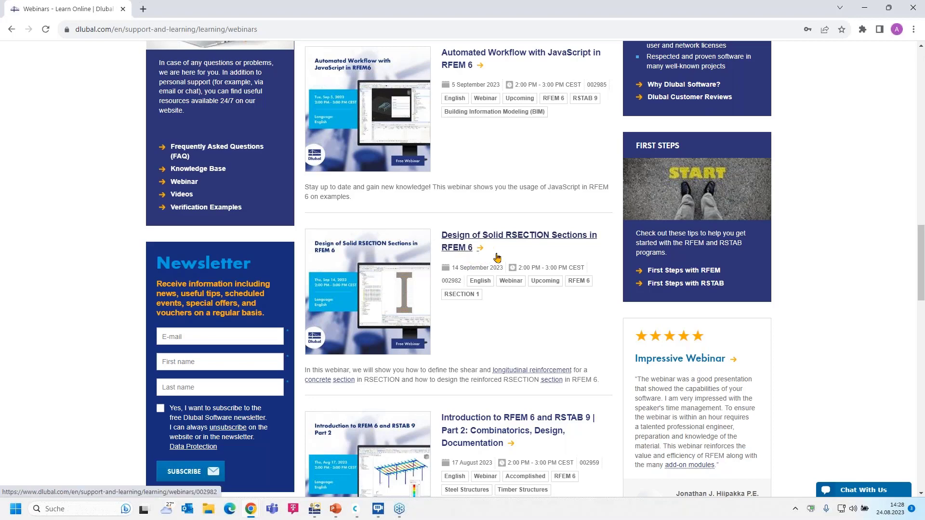
# - Return to the start of the webinar list and open the page of Most Frequently Asked Questions Answered by Dlubal Support Team | August 2023
pyautogui.scroll(20, 497, 257)
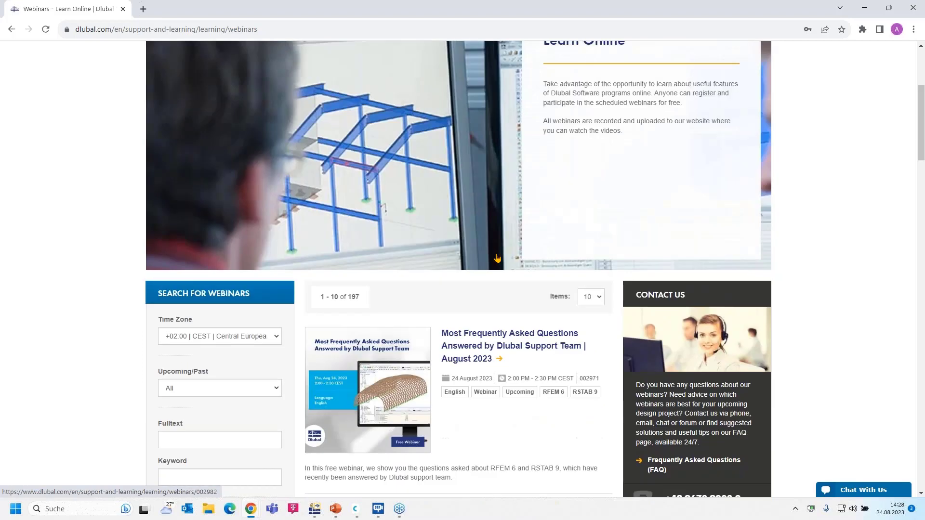
pyautogui.scroll(-3, 497, 257)
pyautogui.click(488, 189)
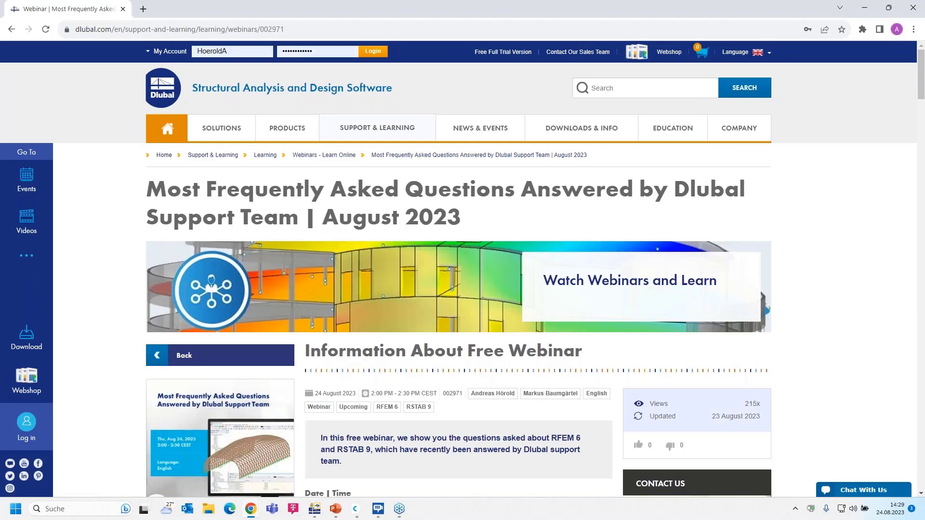
# - Examine the webinar page's information, speakers and presentation slides download, down to the models offered for download
pyautogui.scroll(-2, 334, 145)
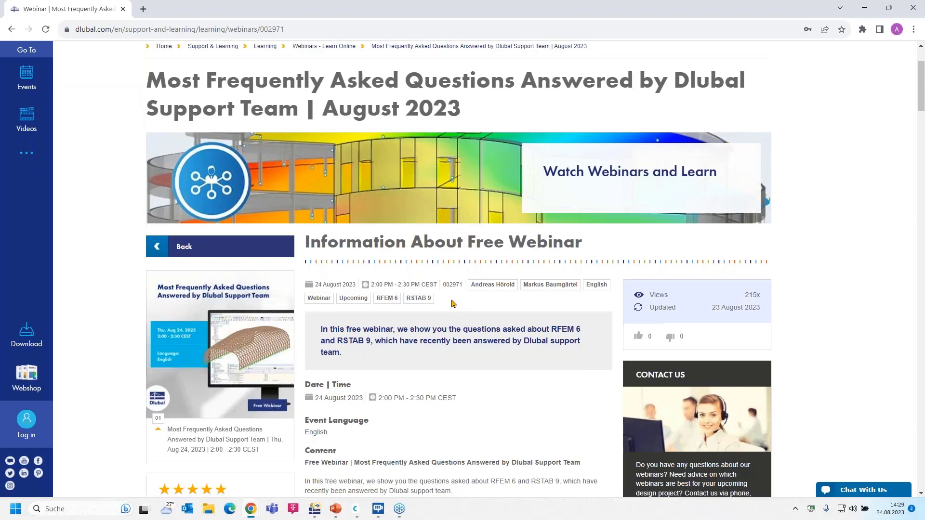
pyautogui.scroll(-4, 456, 308)
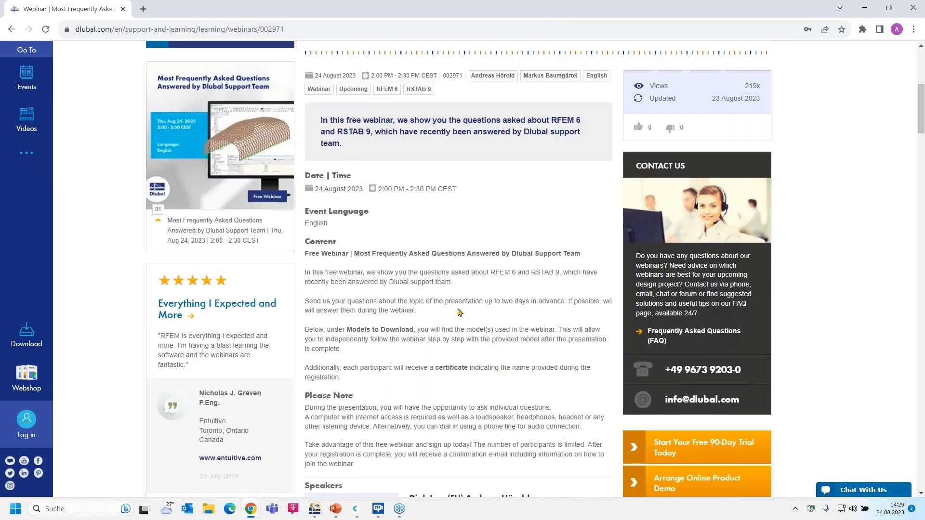
pyautogui.scroll(-6, 460, 312)
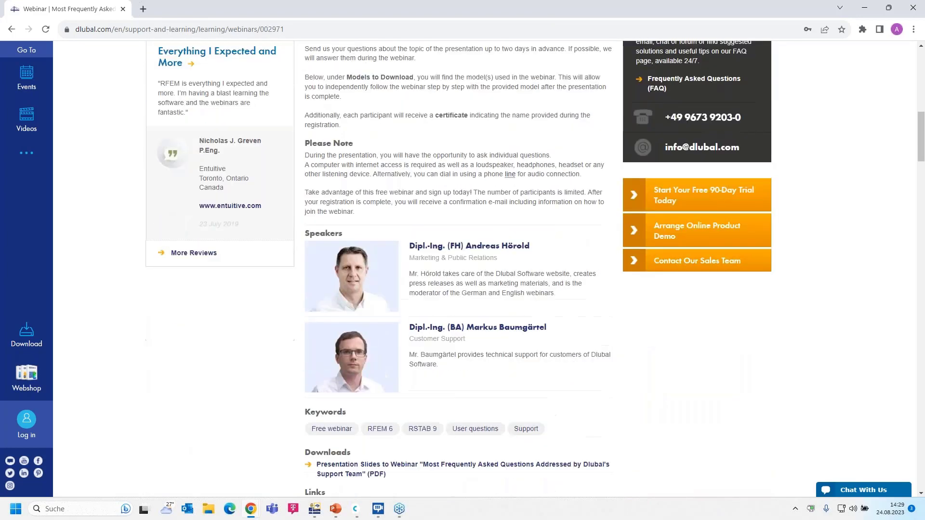
pyautogui.scroll(-2, 413, 360)
pyautogui.scroll(1, 413, 359)
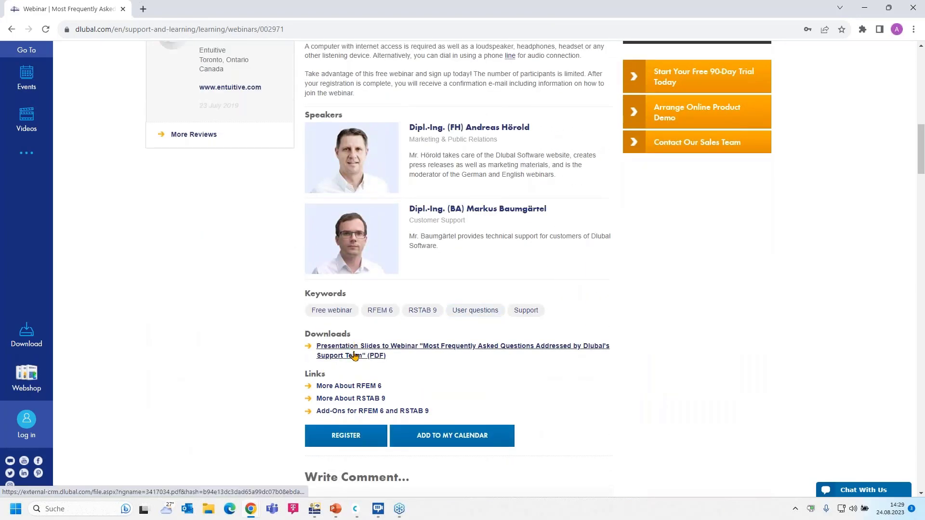
pyautogui.scroll(-18, 413, 360)
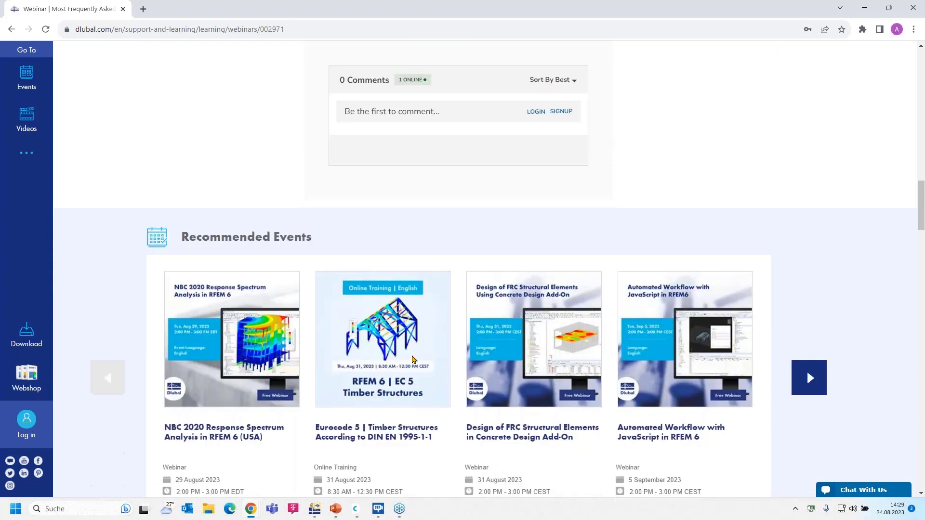
pyautogui.scroll(-6, 694, 362)
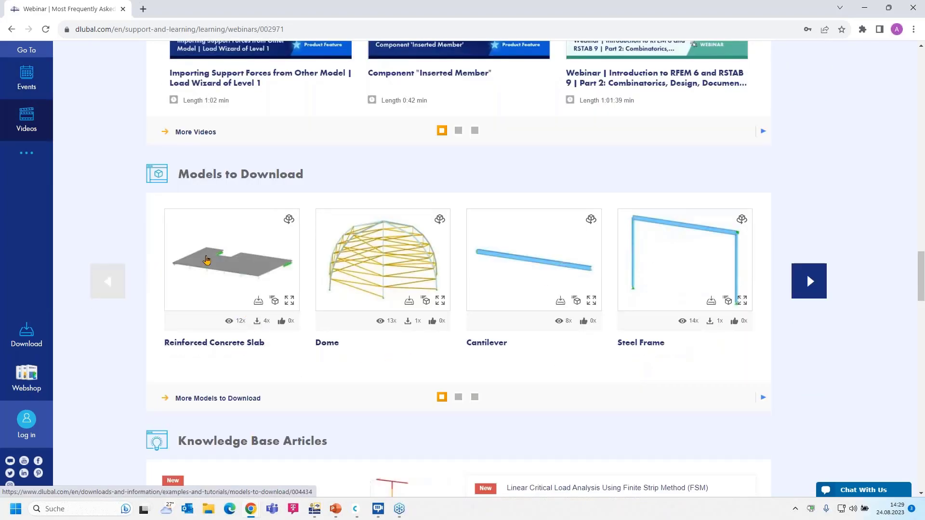
pyautogui.click(248, 281)
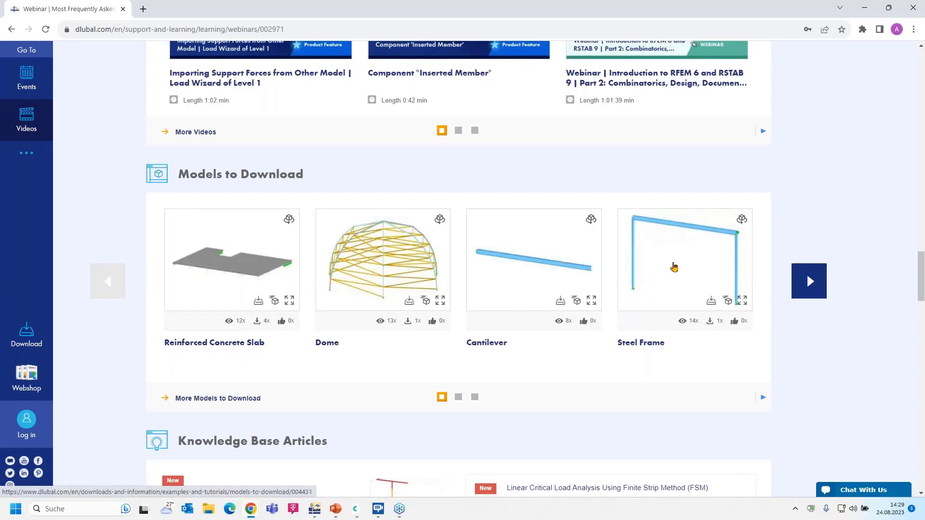